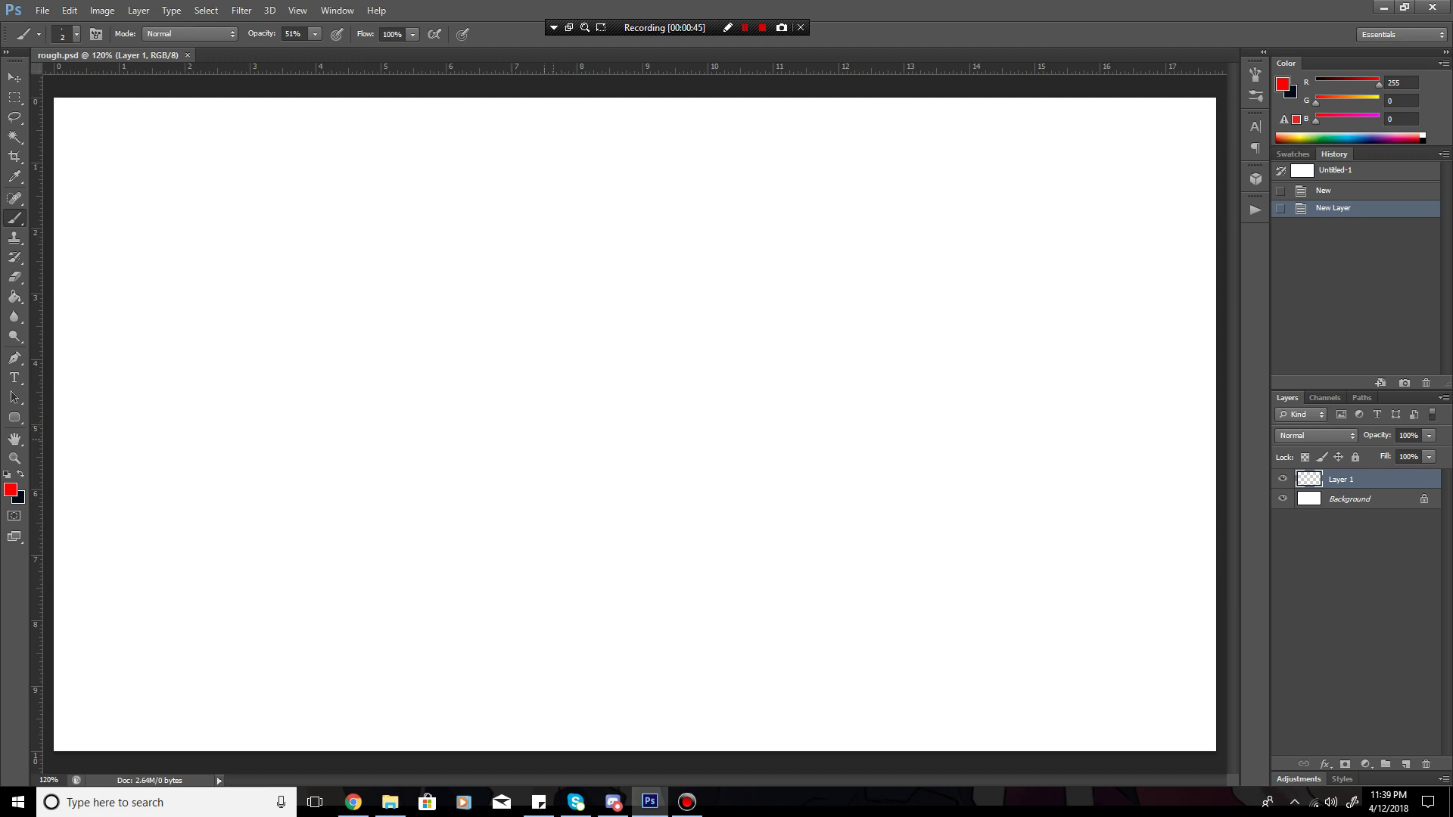
# - Sketch a rounded head in red with a pointed horn and ear piece on each side, plus a small arrow above it
pyautogui.moveTo(569, 452)
pyautogui.mouseDown()
pyautogui.moveTo(499, 431)
pyautogui.moveTo(485, 334)
pyautogui.mouseUp()
pyautogui.moveTo(496, 424)
pyautogui.mouseDown()
pyautogui.moveTo(485, 315)
pyautogui.moveTo(535, 269)
pyautogui.moveTo(642, 271)
pyautogui.moveTo(679, 352)
pyautogui.mouseUp()
pyautogui.moveTo(651, 288)
pyautogui.mouseDown()
pyautogui.moveTo(684, 382)
pyautogui.moveTo(665, 429)
pyautogui.moveTo(680, 339)
pyautogui.mouseUp()
pyautogui.moveTo(576, 451); pyautogui.dragTo(659, 427)
pyautogui.moveTo(672, 351)
pyautogui.mouseDown()
pyautogui.moveTo(642, 316)
pyautogui.moveTo(661, 297)
pyautogui.mouseUp()
pyautogui.moveTo(659, 302)
pyautogui.mouseDown()
pyautogui.moveTo(647, 312)
pyautogui.moveTo(666, 293)
pyautogui.moveTo(673, 355)
pyautogui.moveTo(696, 321)
pyautogui.moveTo(653, 257)
pyautogui.moveTo(693, 292)
pyautogui.mouseUp()
pyautogui.moveTo(648, 247); pyautogui.dragTo(695, 315)
pyautogui.moveTo(484, 377)
pyautogui.mouseDown()
pyautogui.moveTo(470, 318)
pyautogui.moveTo(486, 319)
pyautogui.moveTo(466, 346)
pyautogui.moveTo(461, 298)
pyautogui.moveTo(481, 264)
pyautogui.moveTo(488, 308)
pyautogui.mouseUp()
pyautogui.moveTo(485, 268); pyautogui.dragTo(484, 309)
pyautogui.moveTo(566, 230); pyautogui.dragTo(579, 247)
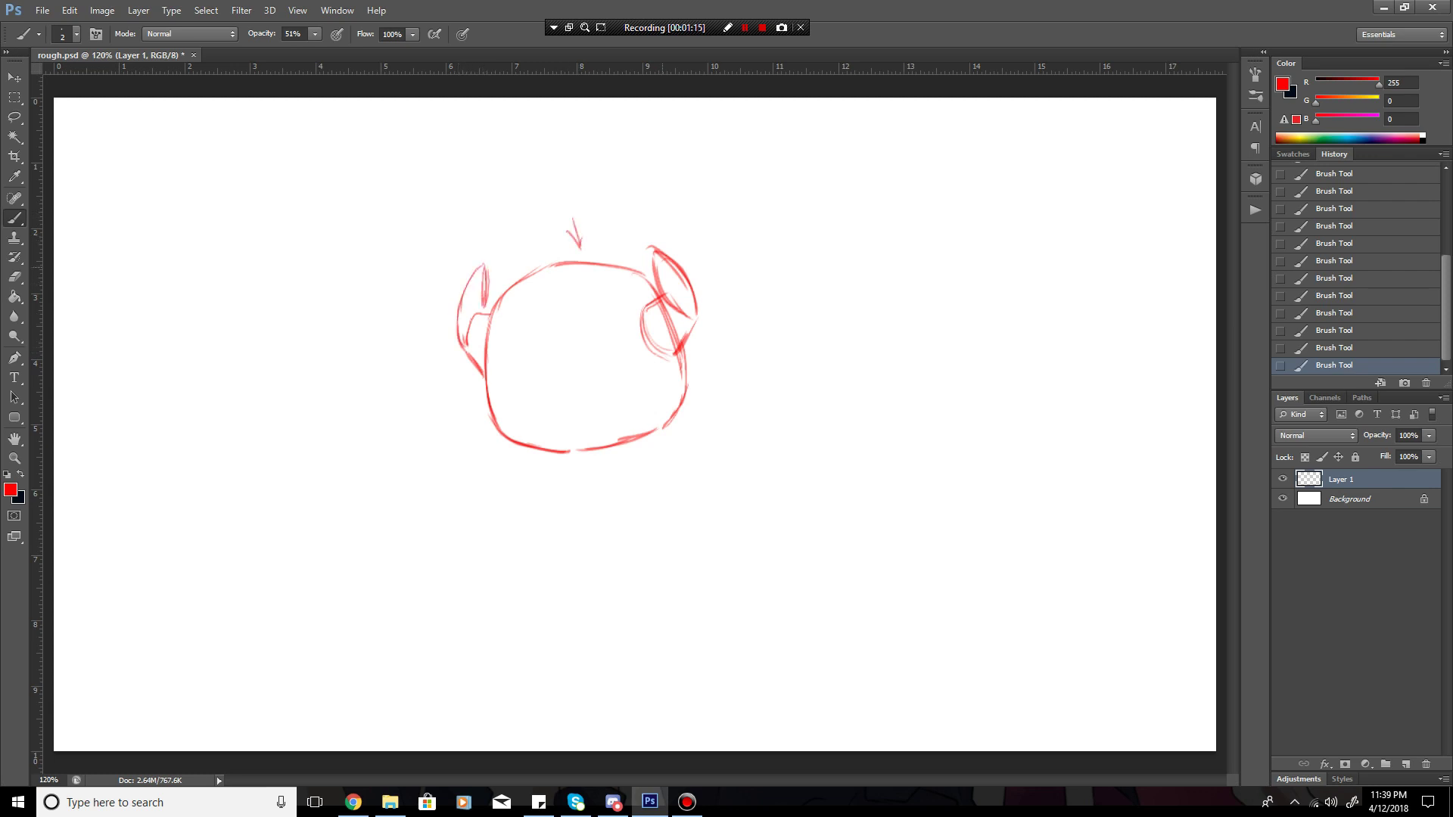
# - Erase the small arrow above the head and sketch the two collar ends below the chin
pyautogui.moveTo(742, 379)
pyautogui.mouseDown()
pyautogui.moveTo(710, 370)
pyautogui.moveTo(731, 381)
pyautogui.mouseUp()
pyautogui.moveTo(579, 251)
pyautogui.mouseDown()
pyautogui.moveTo(573, 218)
pyautogui.moveTo(581, 244)
pyautogui.mouseUp()
pyautogui.moveTo(543, 451)
pyautogui.mouseDown()
pyautogui.moveTo(521, 447)
pyautogui.moveTo(517, 465)
pyautogui.mouseUp()
pyautogui.moveTo(501, 454); pyautogui.dragTo(520, 467)
pyautogui.moveTo(666, 428)
pyautogui.mouseDown()
pyautogui.moveTo(690, 423)
pyautogui.moveTo(681, 448)
pyautogui.mouseUp()
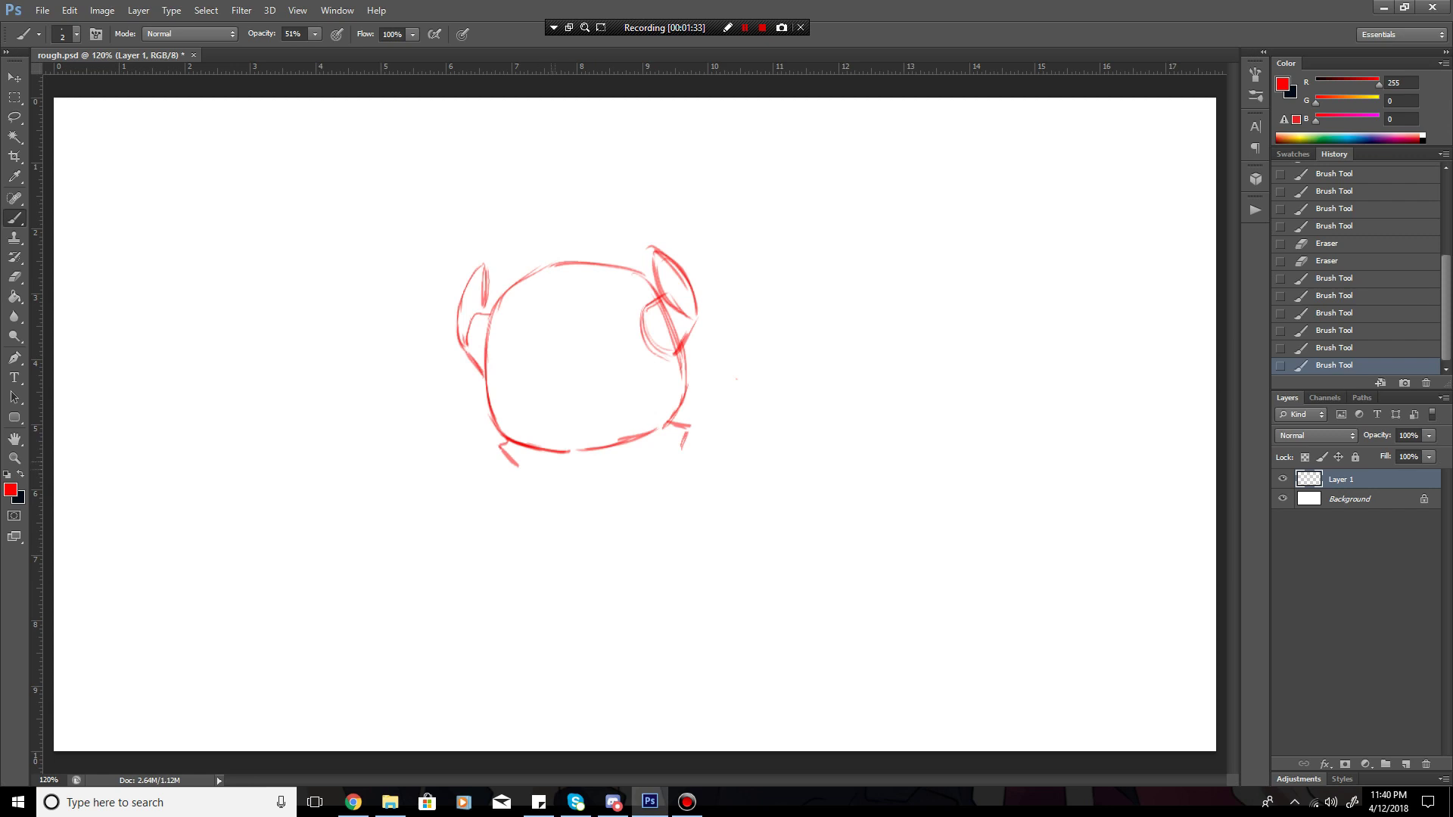
pyautogui.moveTo(545, 457)
pyautogui.mouseDown()
pyautogui.moveTo(575, 504)
pyautogui.moveTo(608, 505)
pyautogui.mouseUp()
pyautogui.moveTo(602, 502)
pyautogui.mouseDown()
pyautogui.moveTo(646, 476)
pyautogui.moveTo(636, 485)
pyautogui.mouseUp()
pyautogui.moveTo(650, 430)
pyautogui.mouseDown()
pyautogui.moveTo(639, 470)
pyautogui.moveTo(564, 485)
pyautogui.moveTo(608, 461)
pyautogui.moveTo(605, 484)
pyautogui.mouseUp()
pyautogui.moveTo(607, 461)
pyautogui.mouseDown()
pyautogui.moveTo(608, 485)
pyautogui.moveTo(558, 492)
pyautogui.moveTo(613, 502)
pyautogui.moveTo(593, 476)
pyautogui.moveTo(635, 475)
pyautogui.moveTo(627, 461)
pyautogui.moveTo(645, 433)
pyautogui.moveTo(619, 442)
pyautogui.mouseUp()
# - Close the gap in the chin line and erase the head outline where it crosses the right ear piece
pyautogui.moveTo(567, 452); pyautogui.dragTo(649, 432)
pyautogui.moveTo(522, 412)
pyautogui.mouseDown()
pyautogui.moveTo(556, 431)
pyautogui.moveTo(625, 397)
pyautogui.moveTo(626, 416)
pyautogui.moveTo(544, 430)
pyautogui.moveTo(569, 433)
pyautogui.moveTo(596, 424)
pyautogui.moveTo(554, 420)
pyautogui.moveTo(606, 423)
pyautogui.moveTo(575, 409)
pyautogui.moveTo(629, 399)
pyautogui.mouseUp()
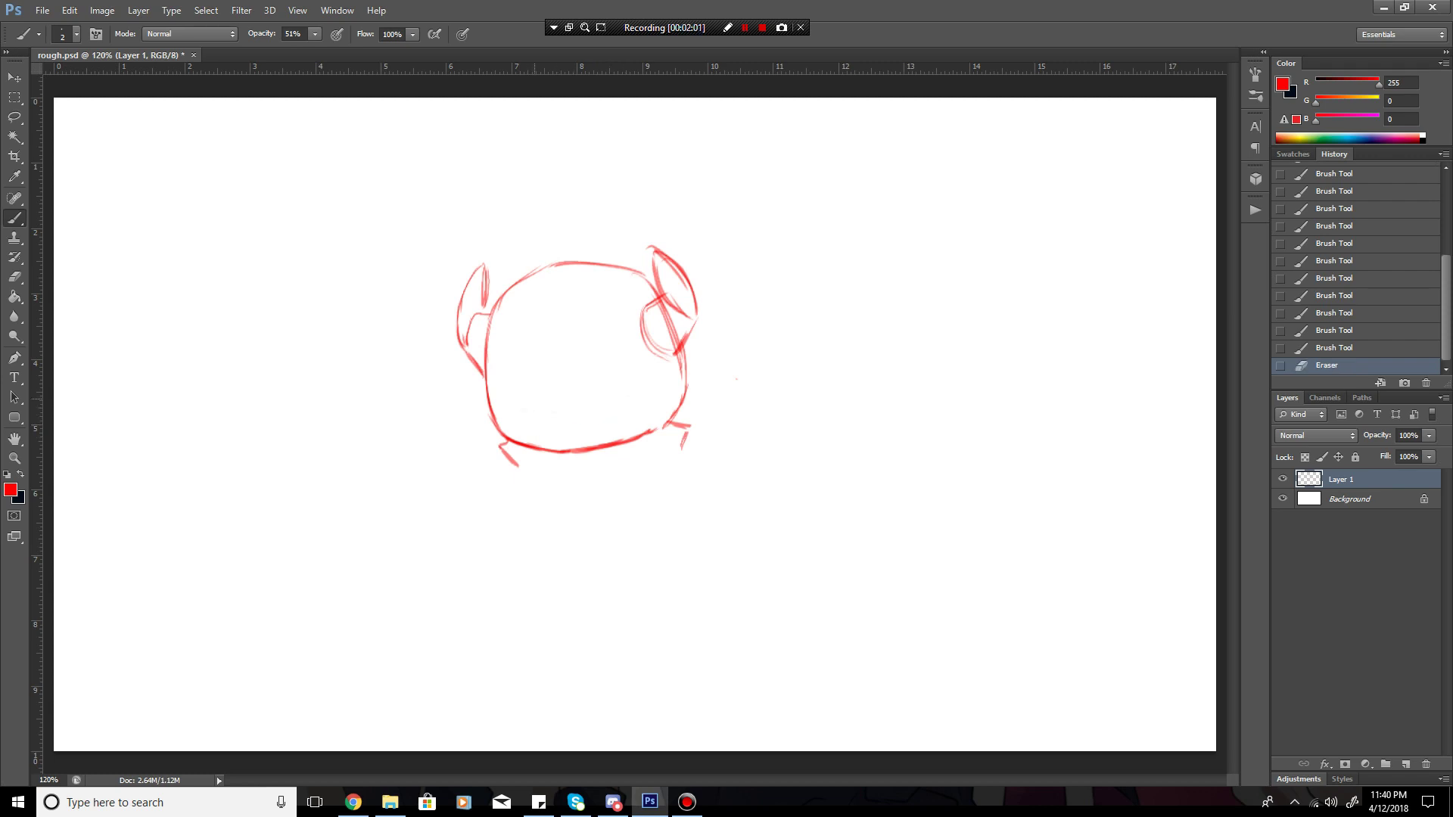
pyautogui.moveTo(675, 352); pyautogui.dragTo(665, 303)
pyautogui.moveTo(494, 362); pyautogui.dragTo(527, 366)
pyautogui.moveTo(498, 364)
pyautogui.mouseDown()
pyautogui.moveTo(534, 368)
pyautogui.moveTo(494, 364)
pyautogui.mouseUp()
# - Sketch the collar's lower edge with a small V notch below the chin and add a row of square studs along it
pyautogui.moveTo(549, 452)
pyautogui.mouseDown()
pyautogui.moveTo(561, 453)
pyautogui.moveTo(556, 487)
pyautogui.moveTo(680, 452)
pyautogui.mouseUp()
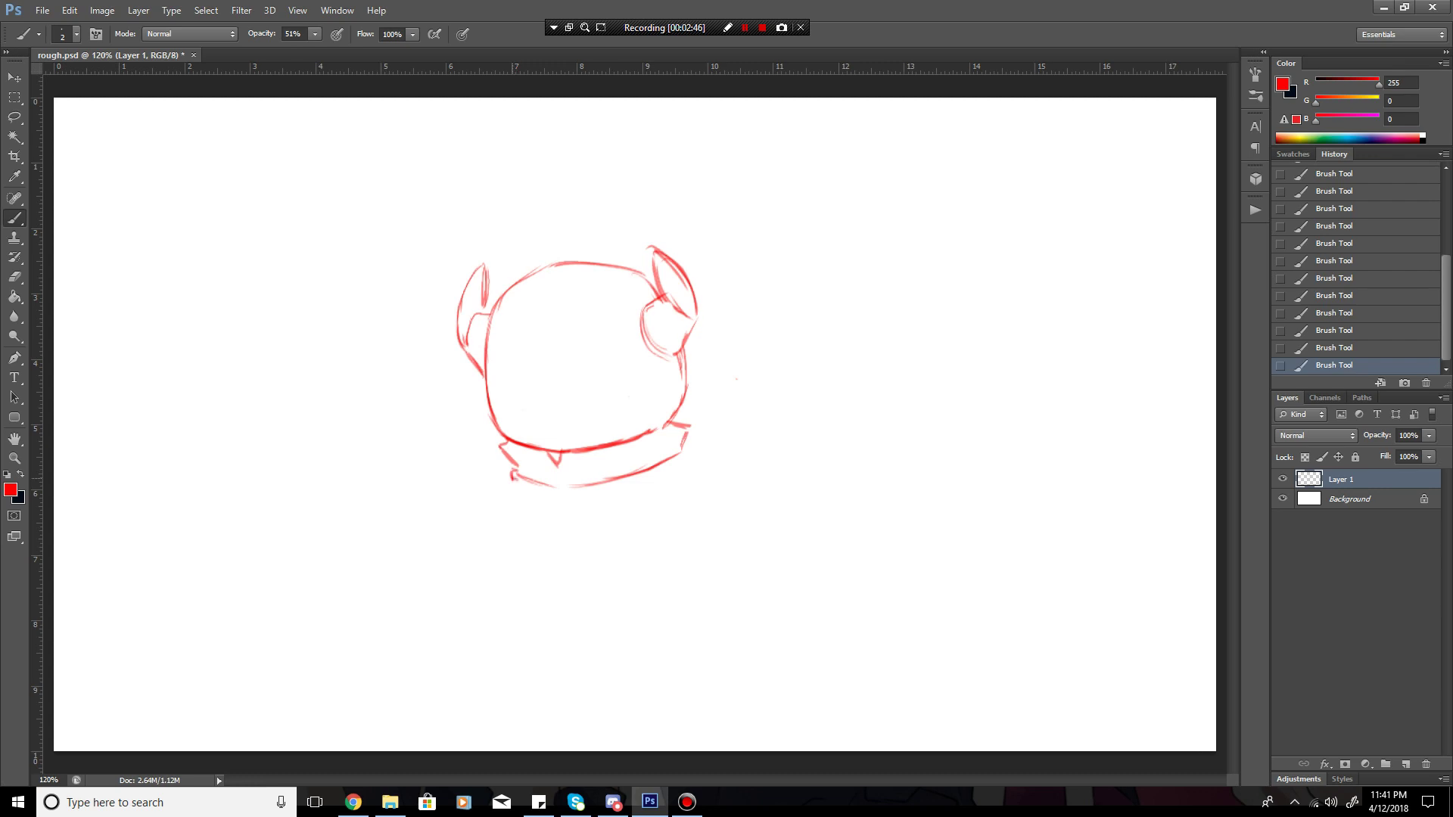
pyautogui.moveTo(518, 480)
pyautogui.mouseDown()
pyautogui.moveTo(534, 468)
pyautogui.moveTo(549, 499)
pyautogui.moveTo(580, 479)
pyautogui.mouseUp()
pyautogui.moveTo(550, 498); pyautogui.dragTo(591, 492)
pyautogui.moveTo(588, 478)
pyautogui.mouseDown()
pyautogui.moveTo(622, 471)
pyautogui.moveTo(613, 491)
pyautogui.moveTo(651, 457)
pyautogui.moveTo(657, 478)
pyautogui.moveTo(669, 452)
pyautogui.mouseUp()
pyautogui.moveTo(666, 454)
pyautogui.mouseDown()
pyautogui.moveTo(685, 445)
pyautogui.moveTo(688, 463)
pyautogui.mouseUp()
# - Clean up the head's right edge and redraw the cheek line, the right horn's base and the rounded ear piece
pyautogui.moveTo(681, 402); pyautogui.dragTo(669, 346)
pyautogui.moveTo(654, 280)
pyautogui.mouseDown()
pyautogui.moveTo(644, 299)
pyautogui.moveTo(650, 276)
pyautogui.mouseUp()
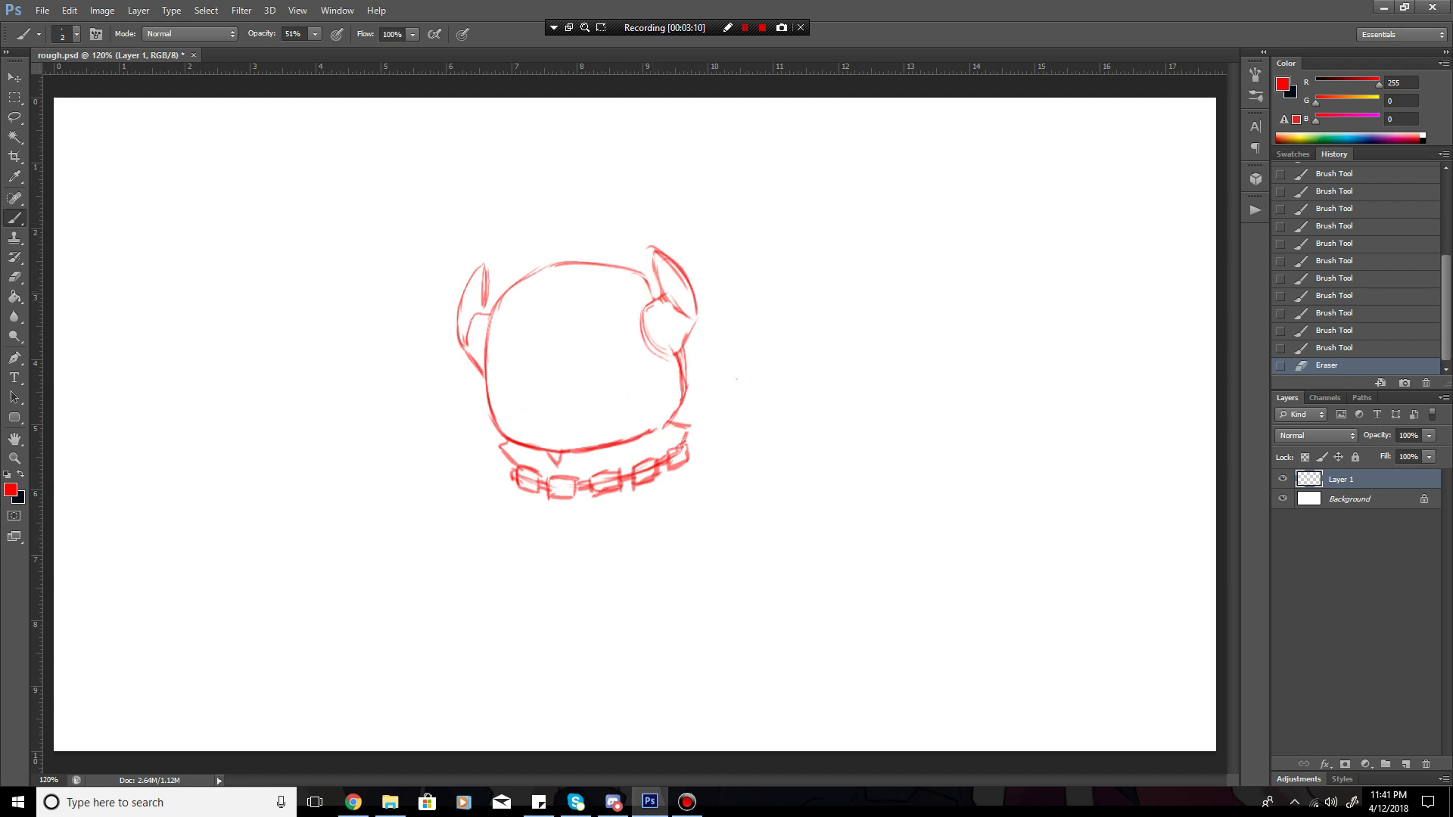
pyautogui.moveTo(688, 362)
pyautogui.mouseDown()
pyautogui.moveTo(688, 391)
pyautogui.moveTo(685, 352)
pyautogui.mouseUp()
pyautogui.moveTo(656, 287); pyautogui.dragTo(687, 315)
pyautogui.moveTo(652, 258)
pyautogui.mouseDown()
pyautogui.moveTo(678, 312)
pyautogui.moveTo(644, 294)
pyautogui.mouseUp()
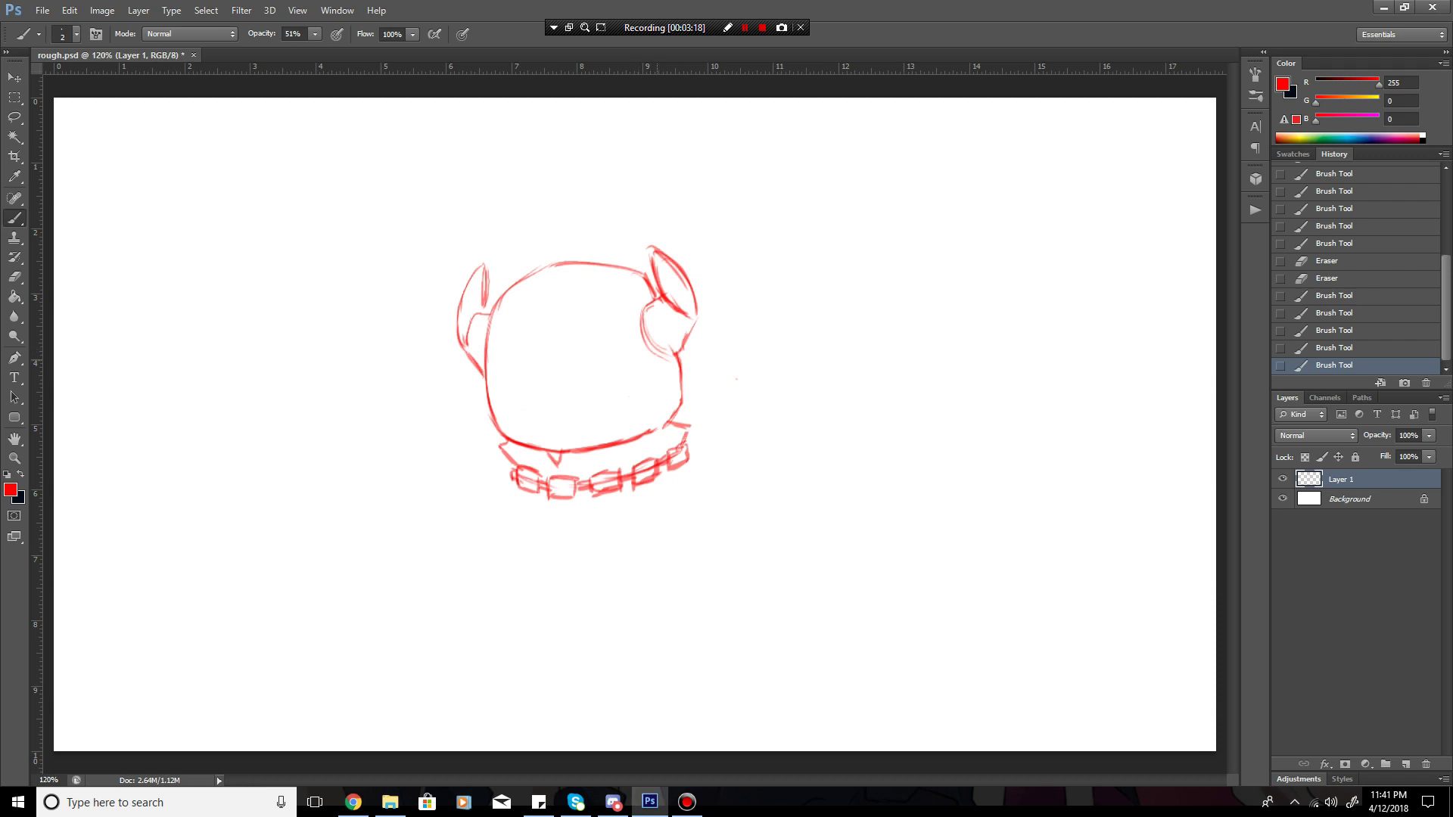
pyautogui.moveTo(645, 341); pyautogui.dragTo(665, 355)
pyautogui.moveTo(643, 333); pyautogui.dragTo(675, 354)
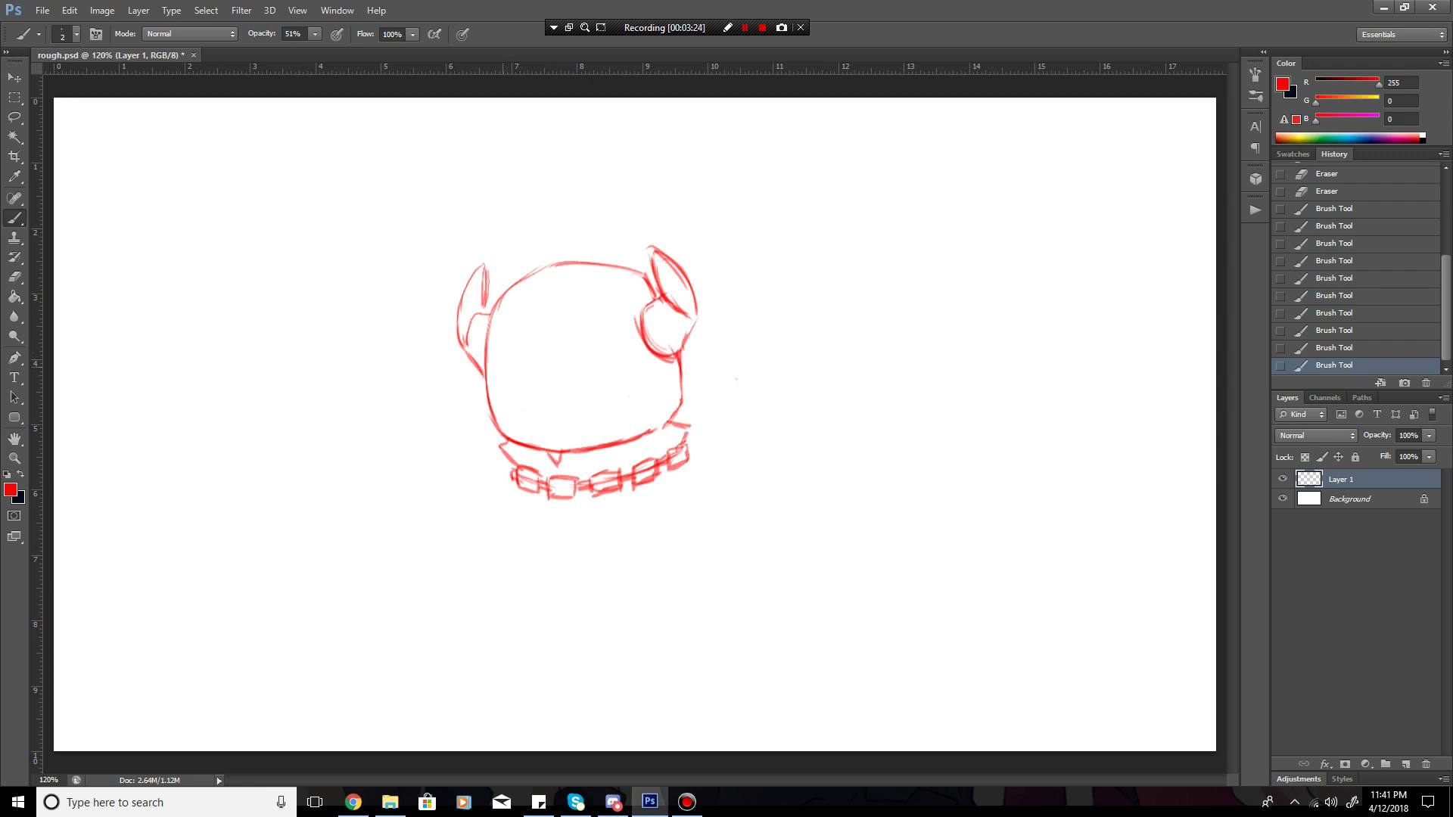
# - Sketch two half-closed eyes with flat upper lids, adding the pupil curves inside the right eye
pyautogui.moveTo(494, 372); pyautogui.dragTo(624, 359)
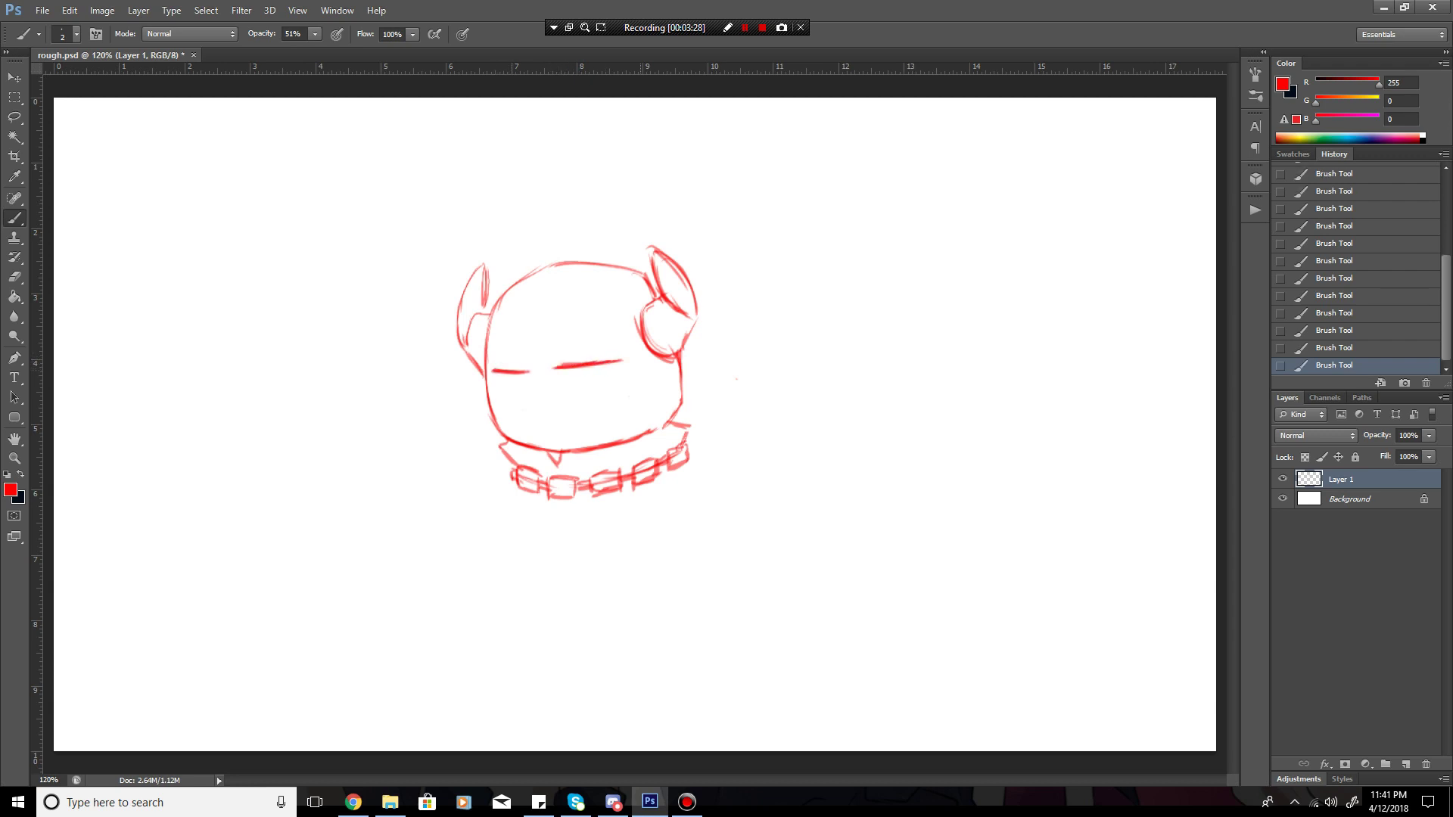
pyautogui.moveTo(495, 375)
pyautogui.mouseDown()
pyautogui.moveTo(500, 401)
pyautogui.moveTo(520, 411)
pyautogui.moveTo(532, 364)
pyautogui.mouseUp()
pyautogui.moveTo(673, 238)
pyautogui.mouseDown()
pyautogui.moveTo(680, 256)
pyautogui.moveTo(682, 240)
pyautogui.mouseUp()
pyautogui.moveTo(557, 369); pyautogui.dragTo(572, 403)
pyautogui.moveTo(557, 370); pyautogui.dragTo(576, 406)
pyautogui.moveTo(560, 394); pyautogui.dragTo(610, 408)
pyautogui.moveTo(587, 407)
pyautogui.mouseDown()
pyautogui.moveTo(625, 387)
pyautogui.moveTo(573, 404)
pyautogui.moveTo(618, 398)
pyautogui.moveTo(591, 385)
pyautogui.mouseUp()
pyautogui.moveTo(564, 369)
pyautogui.mouseDown()
pyautogui.moveTo(572, 399)
pyautogui.moveTo(595, 402)
pyautogui.mouseUp()
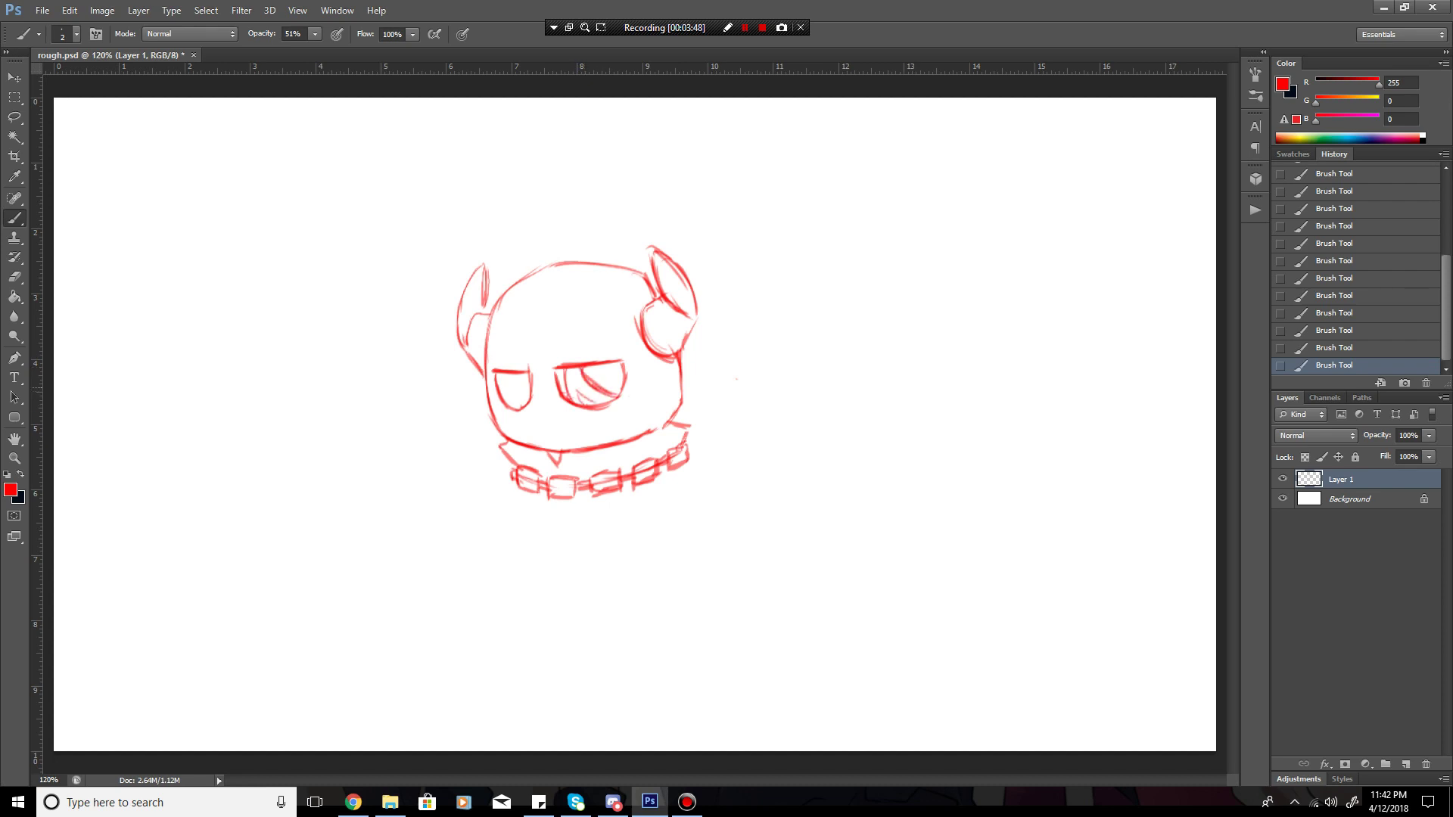
# - Refine the collar notch, start a cloth tail below it and doodle a loop above the head and one beside it
pyautogui.moveTo(550, 455); pyautogui.dragTo(540, 460)
pyautogui.moveTo(540, 460)
pyautogui.mouseDown()
pyautogui.moveTo(566, 538)
pyautogui.moveTo(559, 519)
pyautogui.mouseUp()
pyautogui.moveTo(546, 491); pyautogui.dragTo(568, 540)
pyautogui.moveTo(553, 199)
pyautogui.mouseDown()
pyautogui.moveTo(606, 223)
pyautogui.moveTo(687, 202)
pyautogui.mouseUp()
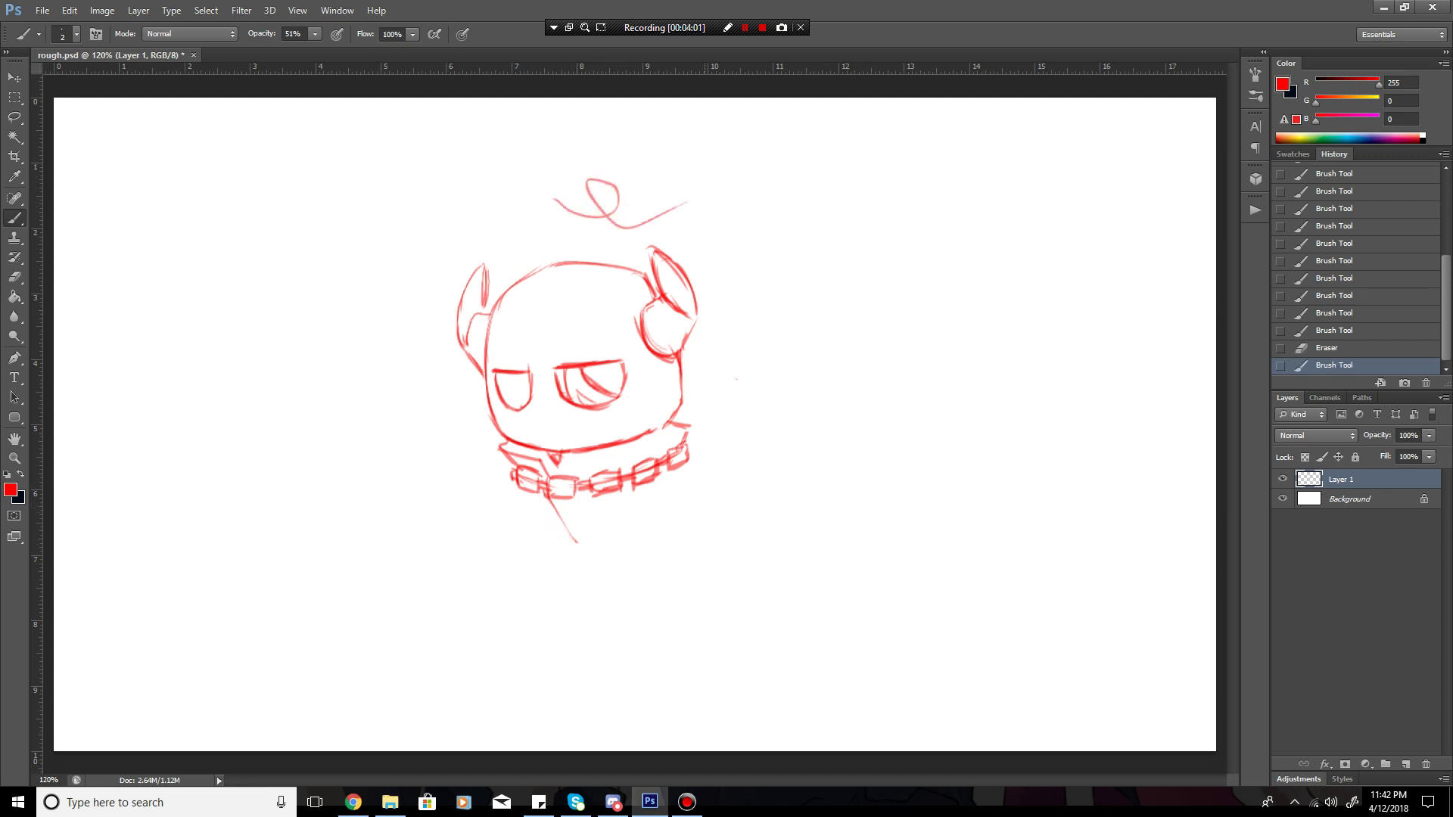
pyautogui.moveTo(762, 390)
pyautogui.mouseDown()
pyautogui.moveTo(848, 388)
pyautogui.moveTo(892, 366)
pyautogui.mouseUp()
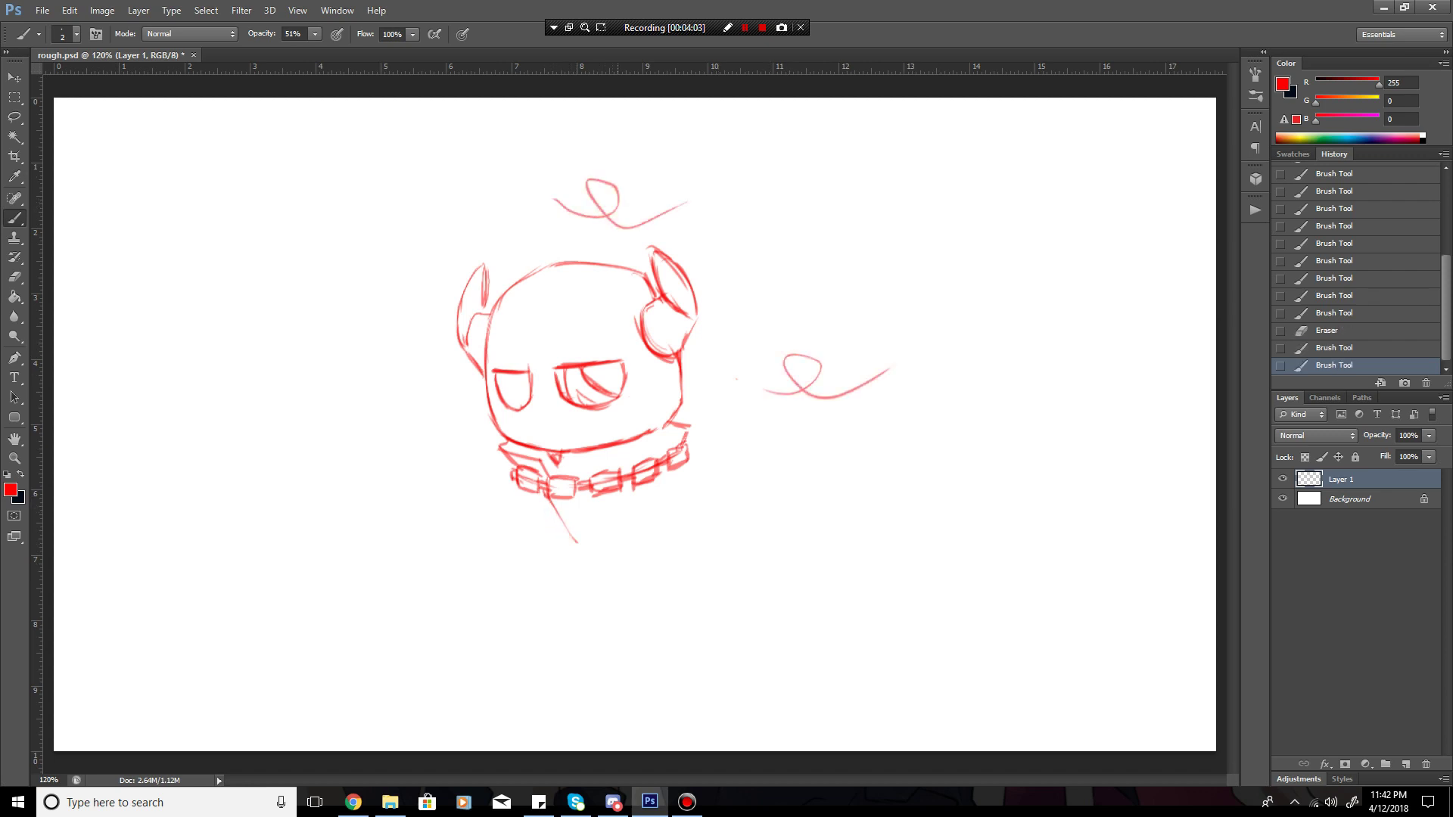
# - Sketch the curved, pointed cloth tail hanging below the collar's front stud
pyautogui.moveTo(548, 500); pyautogui.dragTo(592, 547)
pyautogui.moveTo(558, 524); pyautogui.dragTo(605, 550)
pyautogui.moveTo(585, 546); pyautogui.dragTo(627, 549)
pyautogui.moveTo(598, 548); pyautogui.dragTo(629, 546)
pyautogui.moveTo(617, 533)
pyautogui.mouseDown()
pyautogui.moveTo(629, 547)
pyautogui.moveTo(617, 531)
pyautogui.mouseUp()
pyautogui.moveTo(571, 499)
pyautogui.mouseDown()
pyautogui.moveTo(610, 531)
pyautogui.moveTo(592, 519)
pyautogui.mouseUp()
# - Add fold lines to the collar's right half, and short strokes for the shoulders and the left ear piece
pyautogui.moveTo(577, 494)
pyautogui.mouseDown()
pyautogui.moveTo(586, 513)
pyautogui.moveTo(569, 479)
pyautogui.moveTo(688, 433)
pyautogui.mouseUp()
pyautogui.moveTo(587, 463); pyautogui.dragTo(679, 442)
pyautogui.moveTo(585, 456)
pyautogui.mouseDown()
pyautogui.moveTo(638, 442)
pyautogui.moveTo(595, 454)
pyautogui.mouseUp()
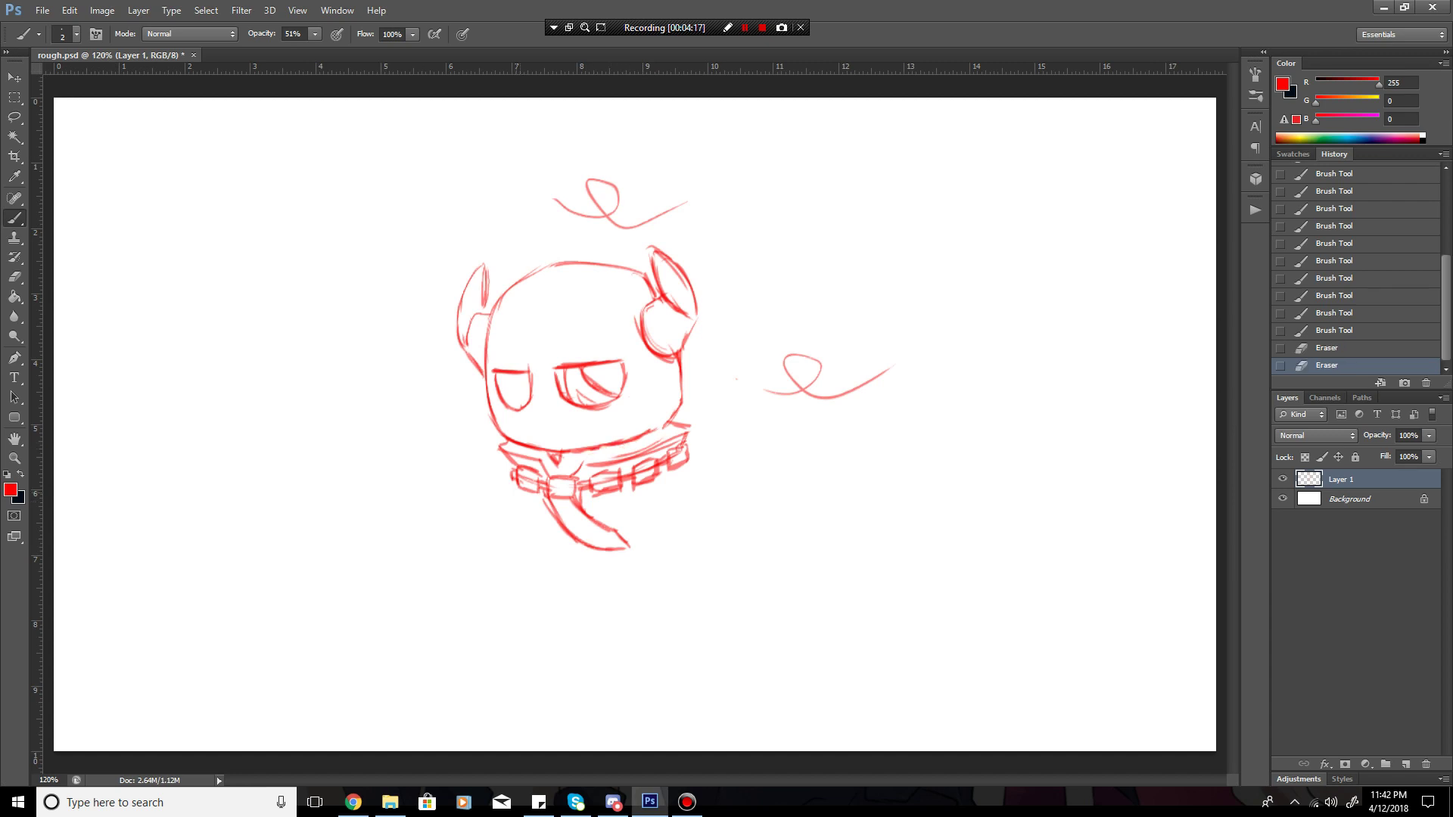
pyautogui.moveTo(508, 497); pyautogui.dragTo(512, 507)
pyautogui.moveTo(687, 452); pyautogui.dragTo(692, 483)
pyautogui.moveTo(488, 310); pyautogui.dragTo(472, 328)
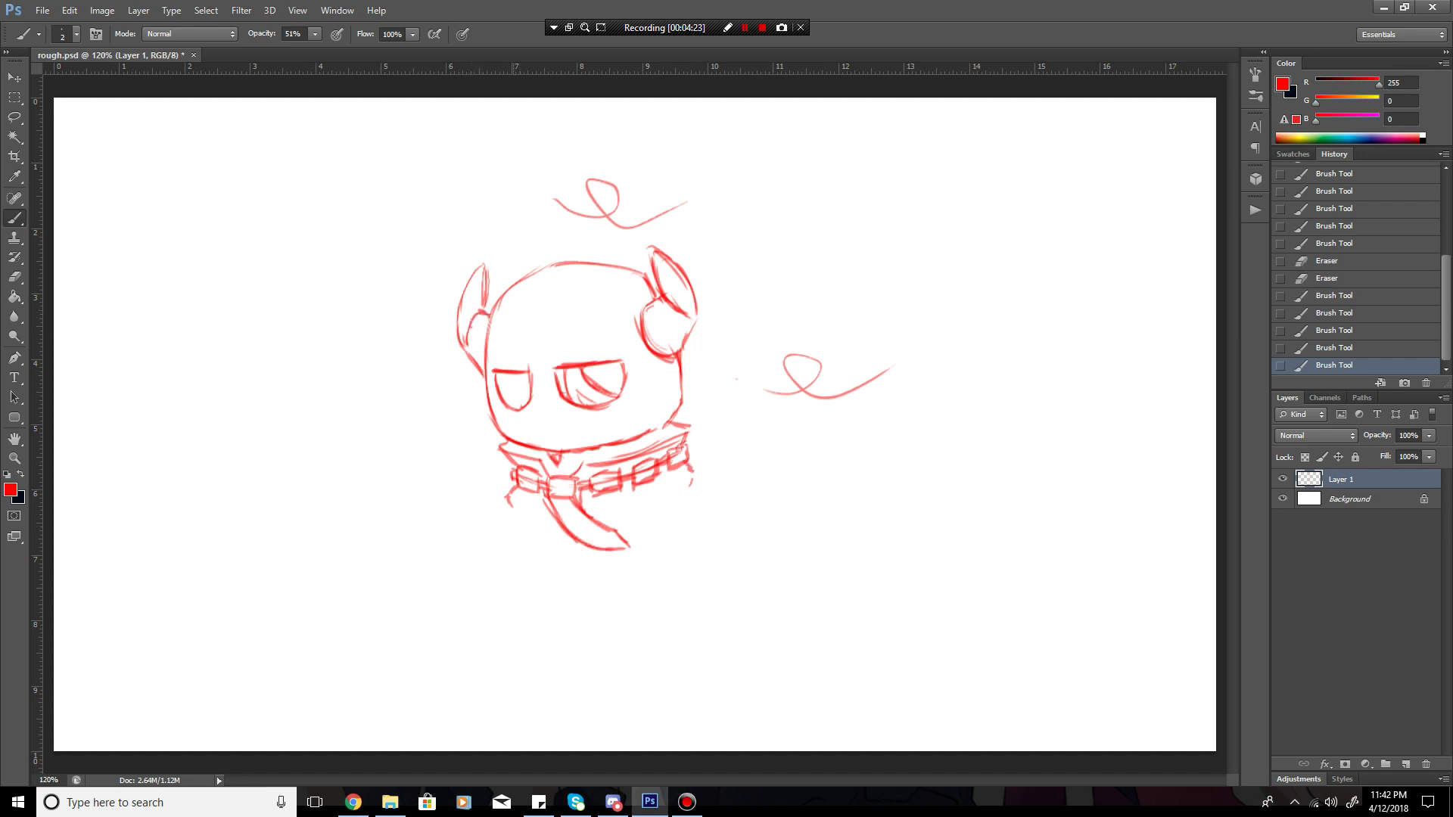
# - Sketch the cloak below the collar as two curved flaps that part along the middle
pyautogui.moveTo(504, 507)
pyautogui.mouseDown()
pyautogui.moveTo(503, 547)
pyautogui.moveTo(504, 512)
pyautogui.moveTo(538, 594)
pyautogui.moveTo(630, 627)
pyautogui.mouseUp()
pyautogui.moveTo(585, 569); pyautogui.dragTo(636, 628)
pyautogui.moveTo(565, 545)
pyautogui.mouseDown()
pyautogui.moveTo(632, 622)
pyautogui.moveTo(595, 589)
pyautogui.mouseUp()
pyautogui.moveTo(695, 482); pyautogui.dragTo(755, 579)
pyautogui.moveTo(586, 543); pyautogui.dragTo(691, 612)
pyautogui.moveTo(600, 567); pyautogui.dragTo(707, 616)
pyautogui.moveTo(650, 595)
pyautogui.mouseDown()
pyautogui.moveTo(716, 623)
pyautogui.moveTo(755, 582)
pyautogui.moveTo(757, 543)
pyautogui.moveTo(691, 482)
pyautogui.mouseUp()
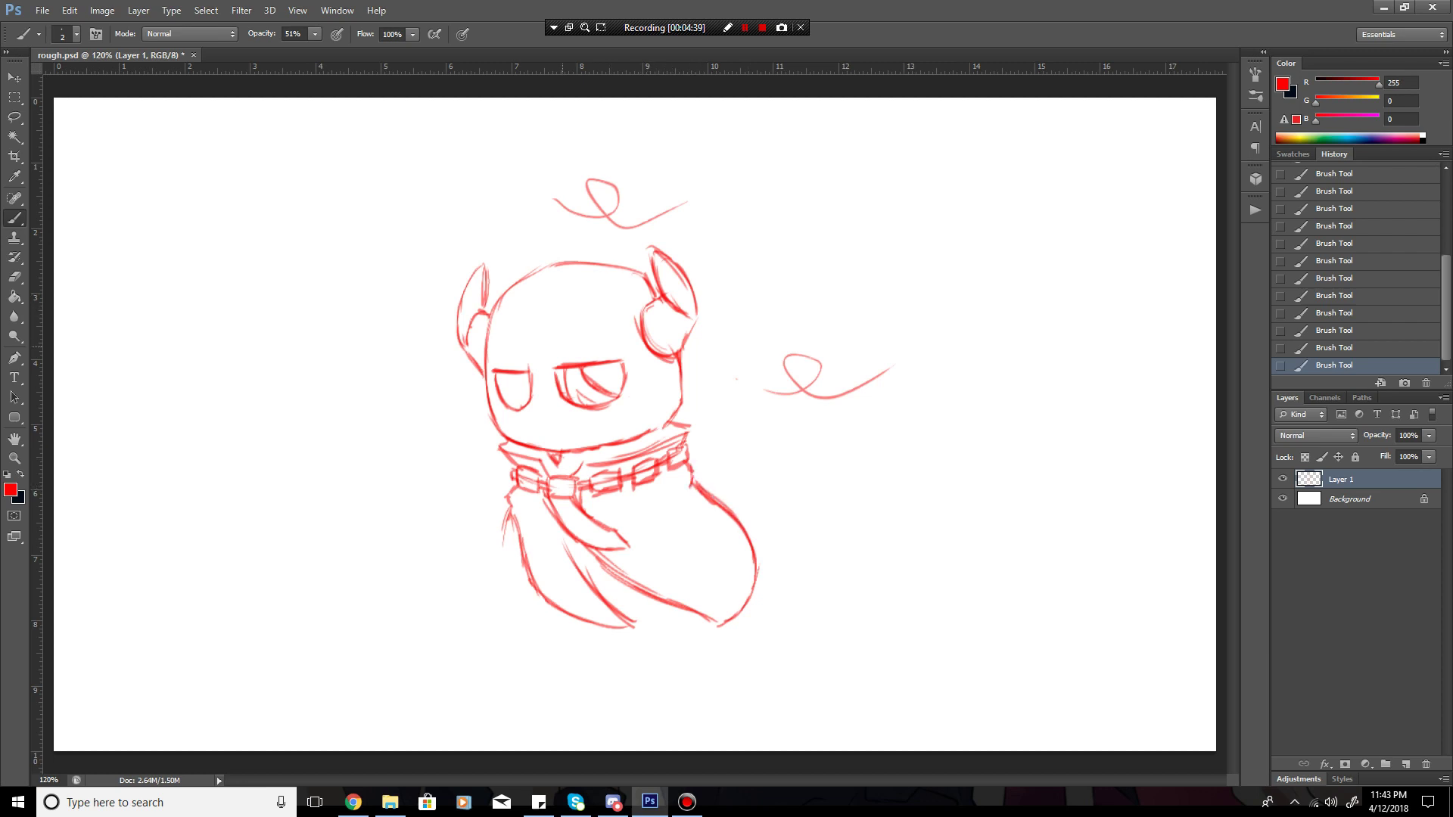
# - Reinforce the head outline along its sides, chin and crown and darken the line beside the right horn
pyautogui.moveTo(485, 284)
pyautogui.mouseDown()
pyautogui.moveTo(464, 349)
pyautogui.moveTo(485, 363)
pyautogui.mouseUp()
pyautogui.moveTo(492, 311); pyautogui.dragTo(487, 367)
pyautogui.moveTo(487, 390); pyautogui.dragTo(498, 436)
pyautogui.moveTo(484, 342)
pyautogui.mouseDown()
pyautogui.moveTo(494, 435)
pyautogui.moveTo(646, 438)
pyautogui.moveTo(671, 422)
pyautogui.moveTo(681, 357)
pyautogui.mouseUp()
pyautogui.moveTo(644, 283); pyautogui.dragTo(654, 298)
pyautogui.moveTo(634, 274)
pyautogui.mouseDown()
pyautogui.moveTo(654, 298)
pyautogui.moveTo(633, 271)
pyautogui.mouseUp()
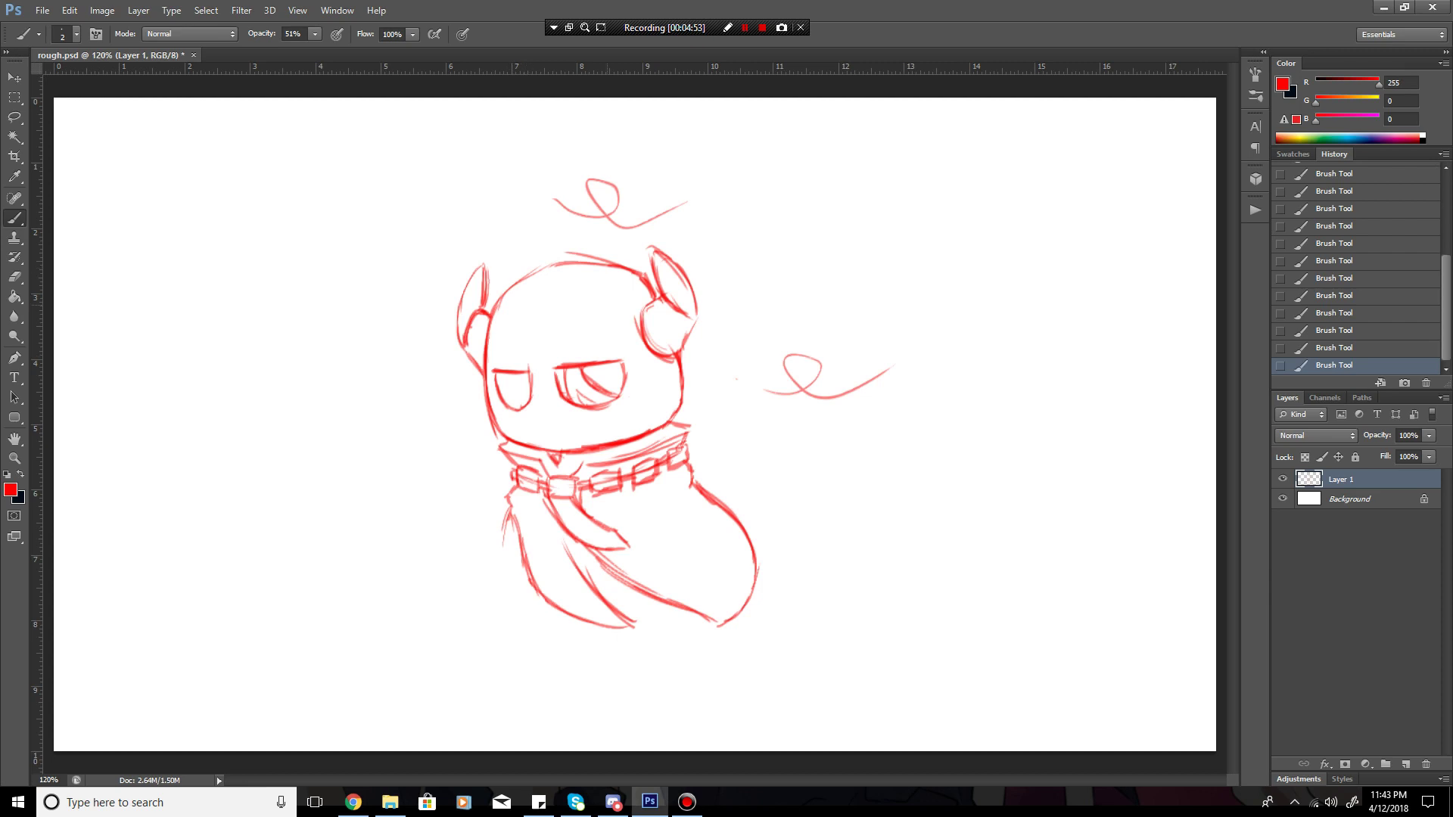
# - Handwrite a small label beside the right horn and add an inner contour to the cloth tail
pyautogui.moveTo(704, 224)
pyautogui.mouseDown()
pyautogui.moveTo(709, 243)
pyautogui.moveTo(762, 243)
pyautogui.mouseUp()
pyautogui.moveTo(763, 245); pyautogui.dragTo(768, 235)
pyautogui.moveTo(557, 500); pyautogui.dragTo(607, 541)
pyautogui.moveTo(598, 531)
pyautogui.mouseDown()
pyautogui.moveTo(612, 540)
pyautogui.moveTo(573, 512)
pyautogui.mouseUp()
# - Add a hem band with a block pattern along the lower edge of both cloak flaps
pyautogui.moveTo(528, 569); pyautogui.dragTo(602, 602)
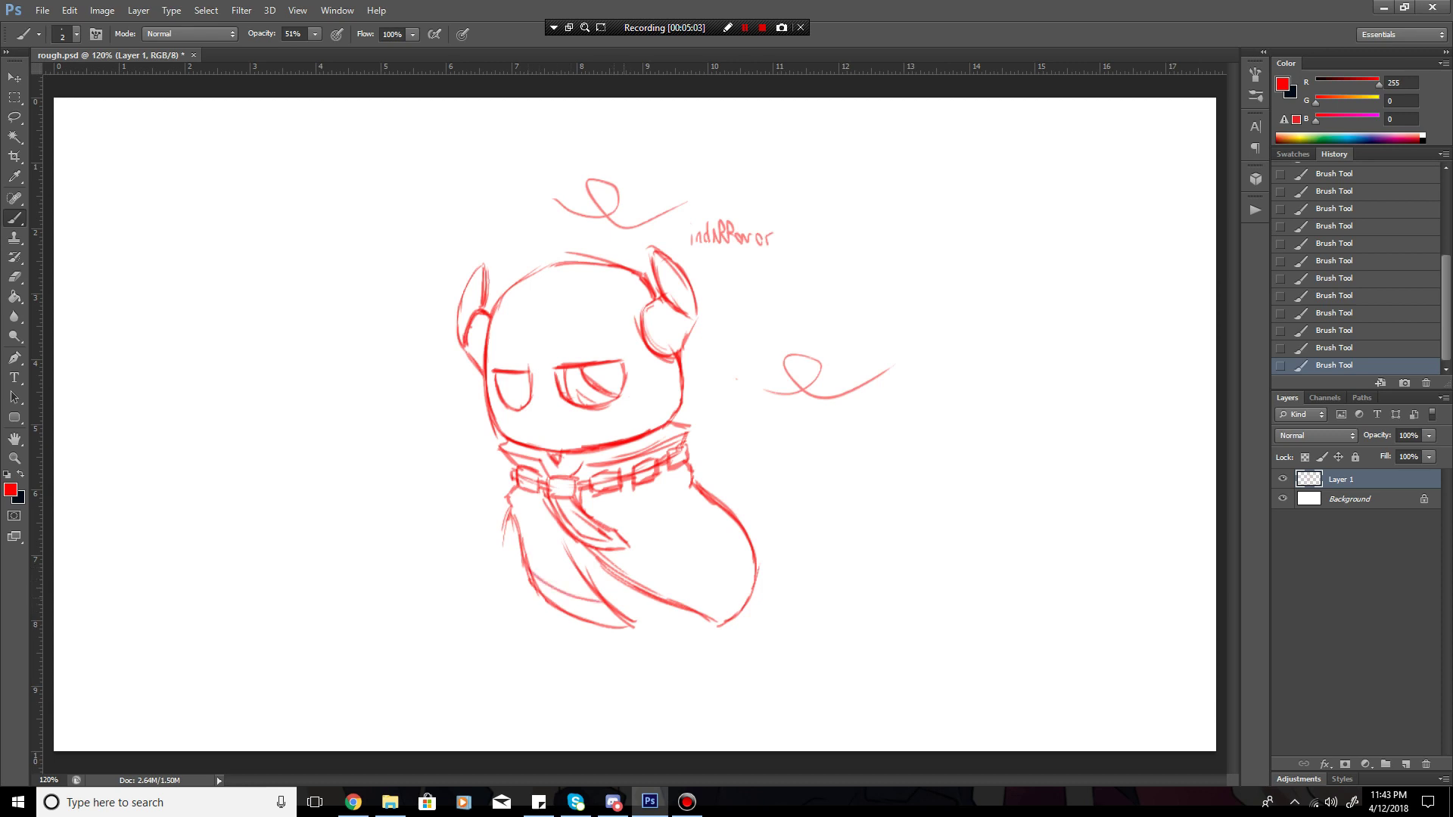
pyautogui.moveTo(746, 532)
pyautogui.mouseDown()
pyautogui.moveTo(695, 610)
pyautogui.moveTo(723, 588)
pyautogui.mouseUp()
pyautogui.moveTo(580, 601)
pyautogui.mouseDown()
pyautogui.moveTo(594, 622)
pyautogui.moveTo(576, 615)
pyautogui.moveTo(603, 619)
pyautogui.mouseUp()
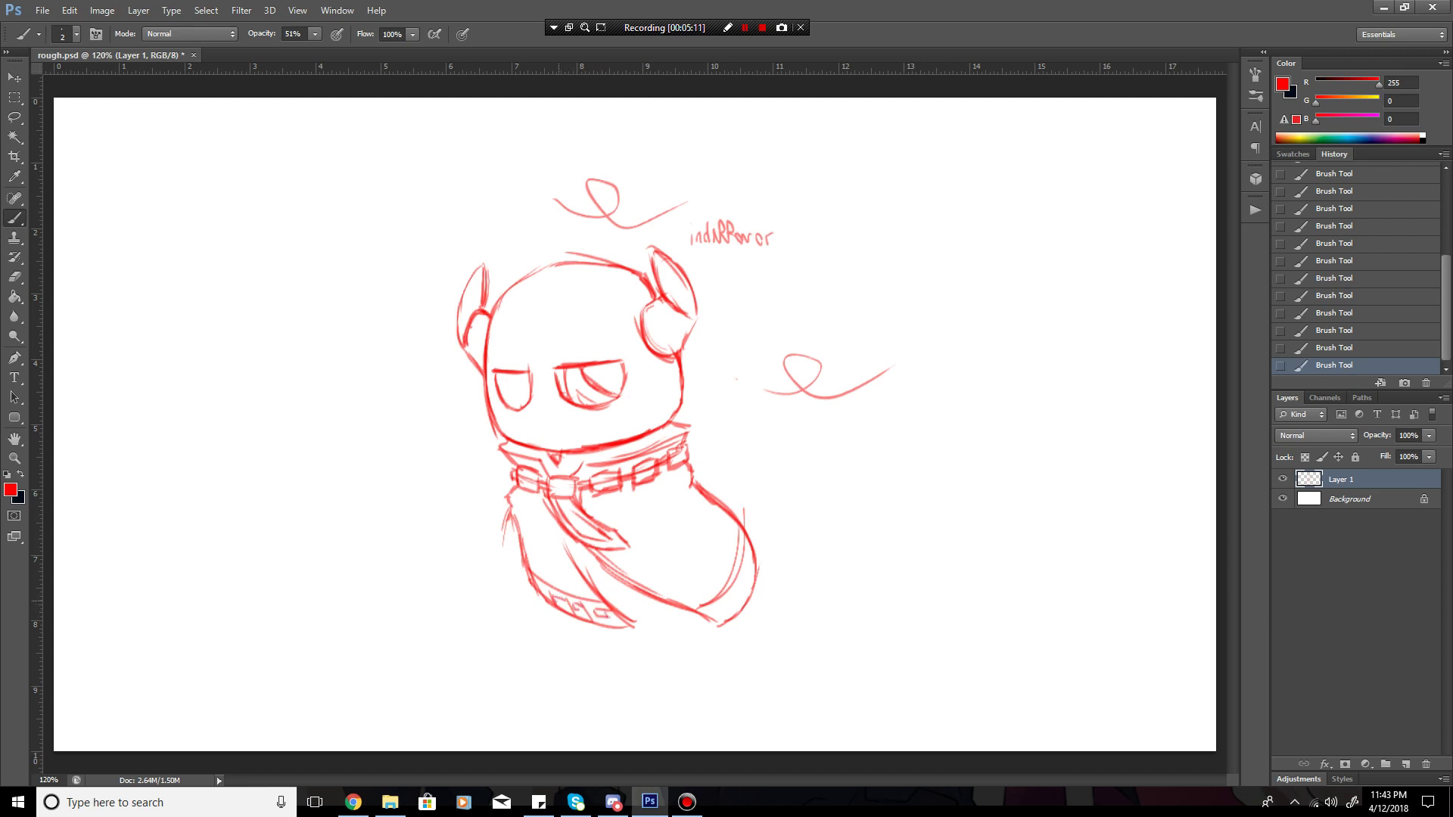
pyautogui.moveTo(719, 600)
pyautogui.mouseDown()
pyautogui.moveTo(755, 575)
pyautogui.moveTo(753, 552)
pyautogui.mouseUp()
# - Shade the left eye and the right eye's pupil with hatching and darken their outlines
pyautogui.moveTo(503, 407); pyautogui.dragTo(526, 372)
pyautogui.moveTo(508, 393); pyautogui.dragTo(531, 373)
pyautogui.moveTo(520, 383); pyautogui.dragTo(597, 366)
pyautogui.moveTo(586, 383); pyautogui.dragTo(608, 366)
pyautogui.moveTo(595, 395); pyautogui.dragTo(624, 364)
pyautogui.moveTo(606, 391)
pyautogui.mouseDown()
pyautogui.moveTo(628, 364)
pyautogui.moveTo(564, 371)
pyautogui.mouseUp()
pyautogui.moveTo(557, 383); pyautogui.dragTo(566, 366)
# - Letter a small note above the head's left side, and erase it together with the two loop doodles
pyautogui.moveTo(514, 244)
pyautogui.mouseDown()
pyautogui.moveTo(511, 261)
pyautogui.moveTo(531, 252)
pyautogui.mouseUp()
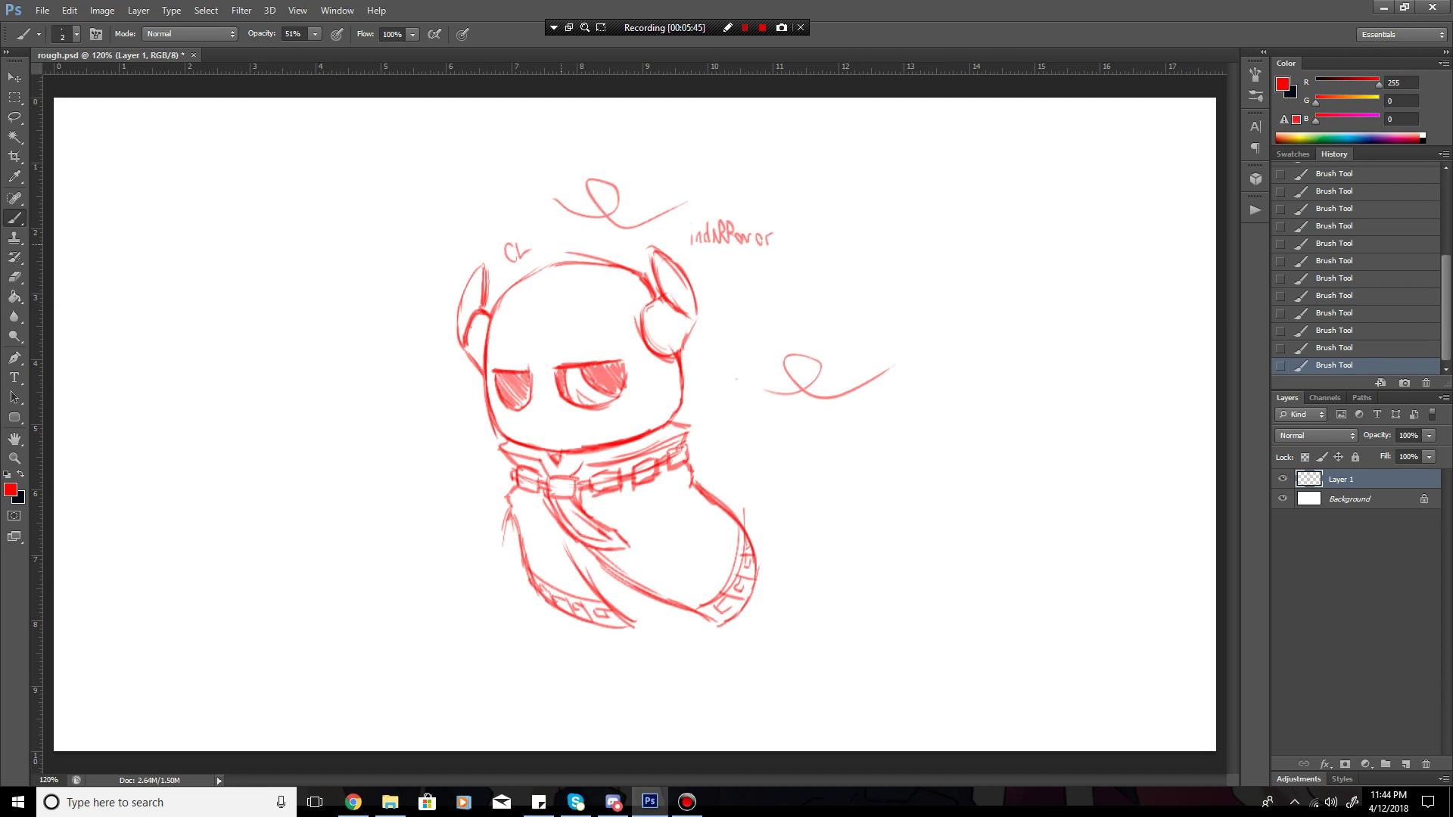
pyautogui.moveTo(766, 392)
pyautogui.mouseDown()
pyautogui.moveTo(819, 371)
pyautogui.moveTo(791, 360)
pyautogui.moveTo(817, 358)
pyautogui.moveTo(811, 394)
pyautogui.moveTo(886, 372)
pyautogui.moveTo(758, 386)
pyautogui.mouseUp()
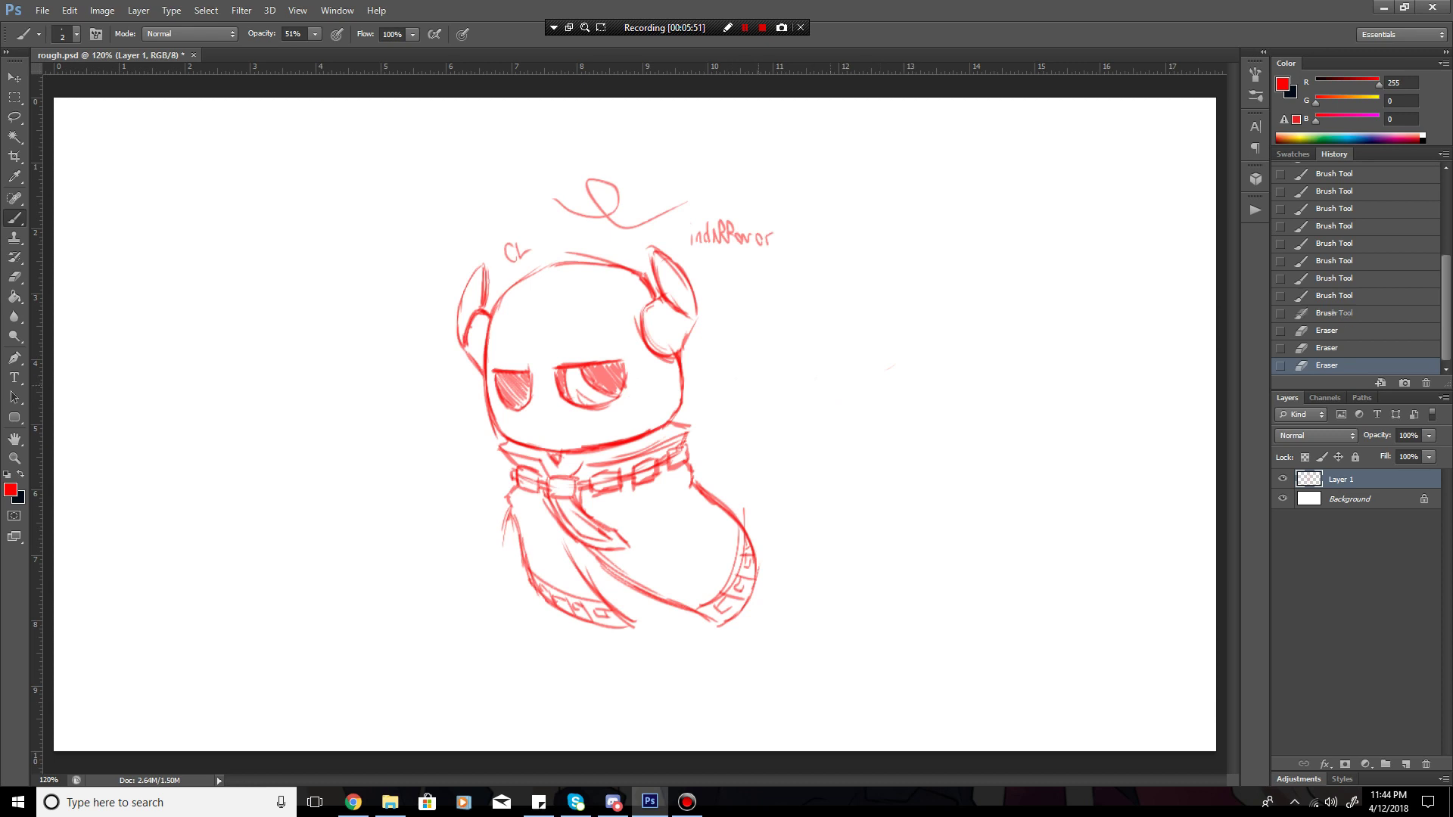
pyautogui.moveTo(554, 196)
pyautogui.mouseDown()
pyautogui.moveTo(614, 219)
pyautogui.moveTo(592, 179)
pyautogui.moveTo(579, 214)
pyautogui.moveTo(563, 205)
pyautogui.moveTo(687, 202)
pyautogui.moveTo(634, 226)
pyautogui.mouseUp()
pyautogui.moveTo(523, 256); pyautogui.dragTo(510, 257)
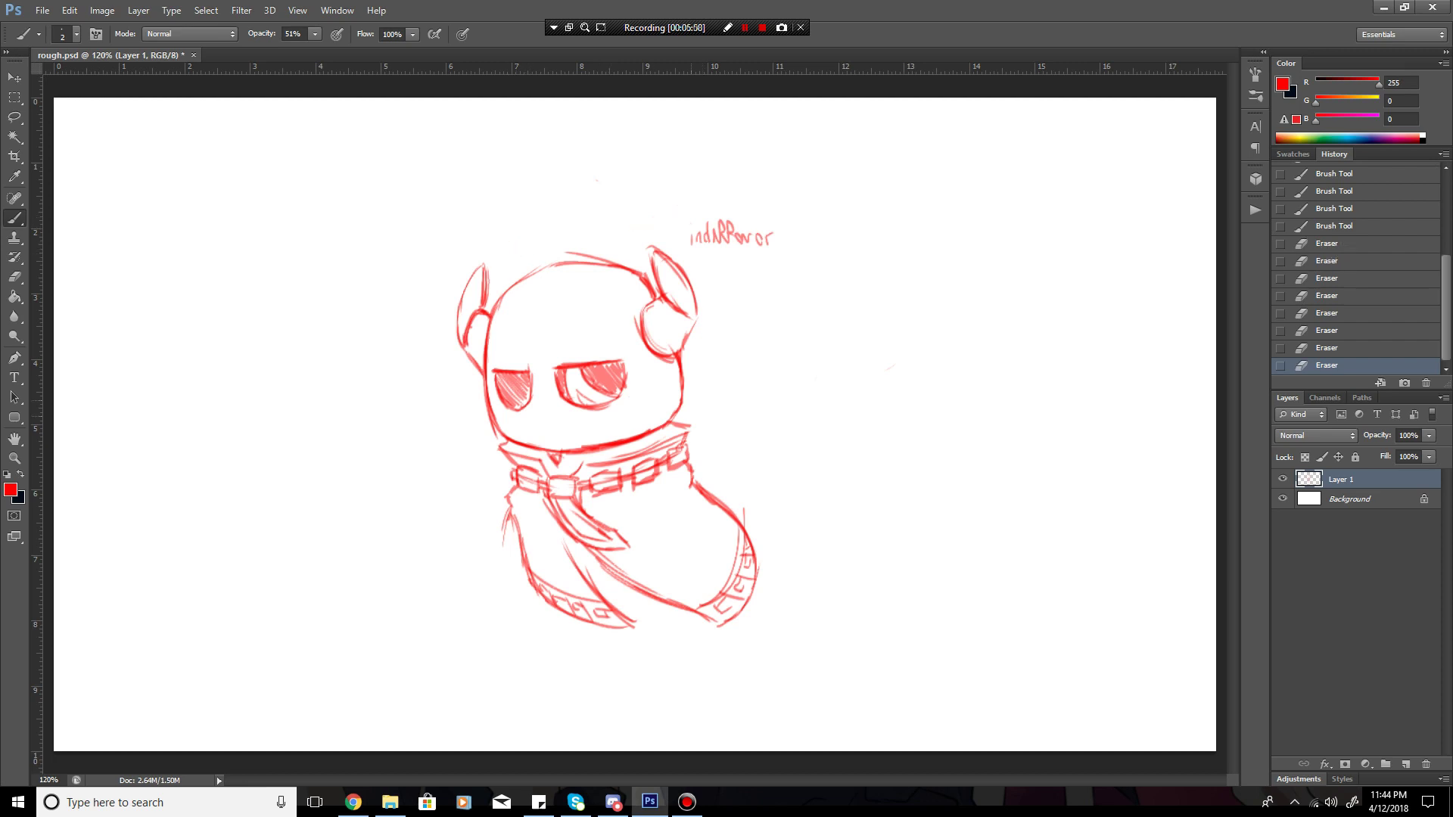
# - Sketch a small arrow to the right of the chin and save the rough sketch
pyautogui.moveTo(781, 432); pyautogui.dragTo(749, 415)
pyautogui.moveTo(749, 416); pyautogui.dragTo(758, 435)
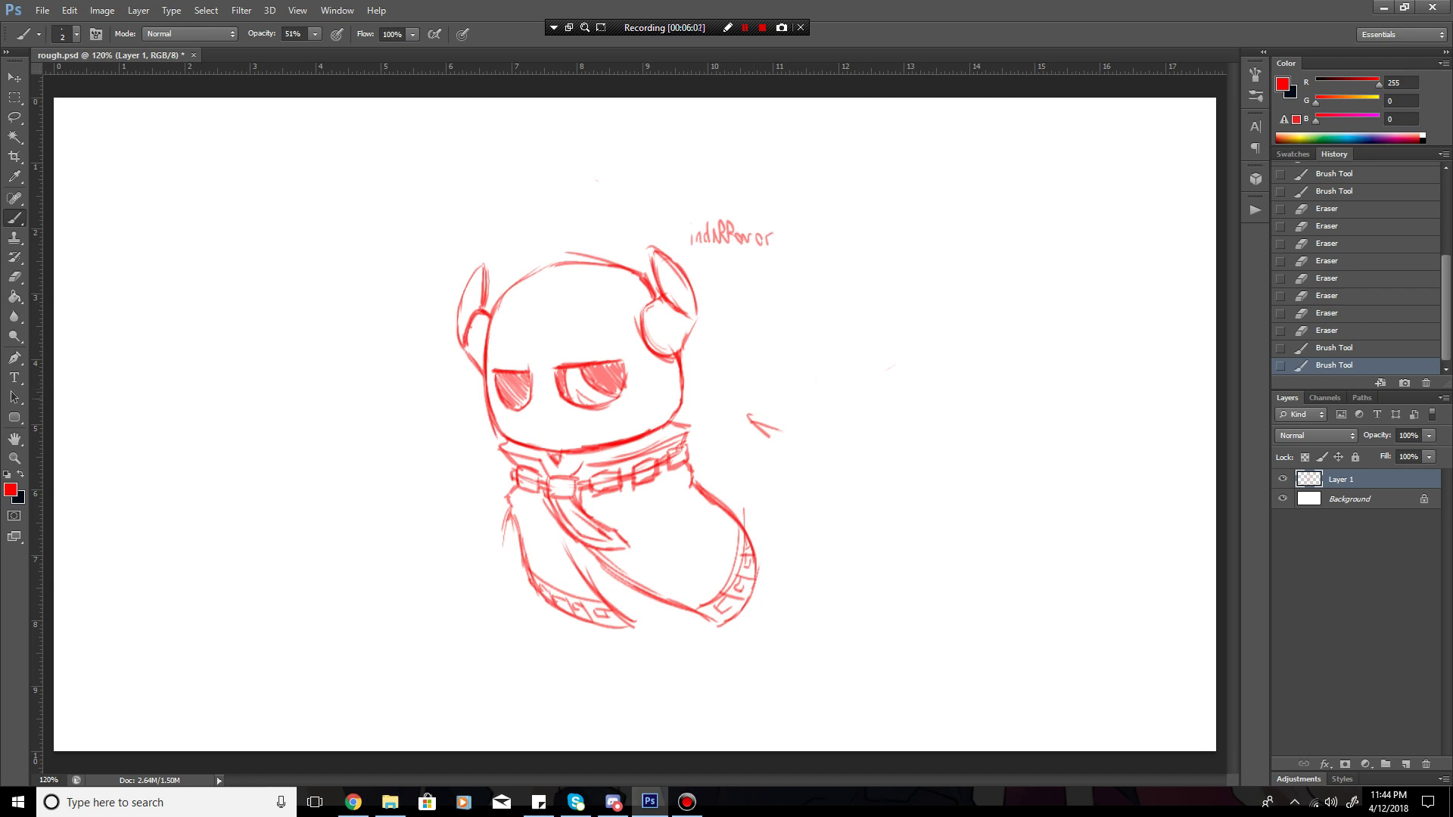
pyautogui.hotkey('ctrl', 's')
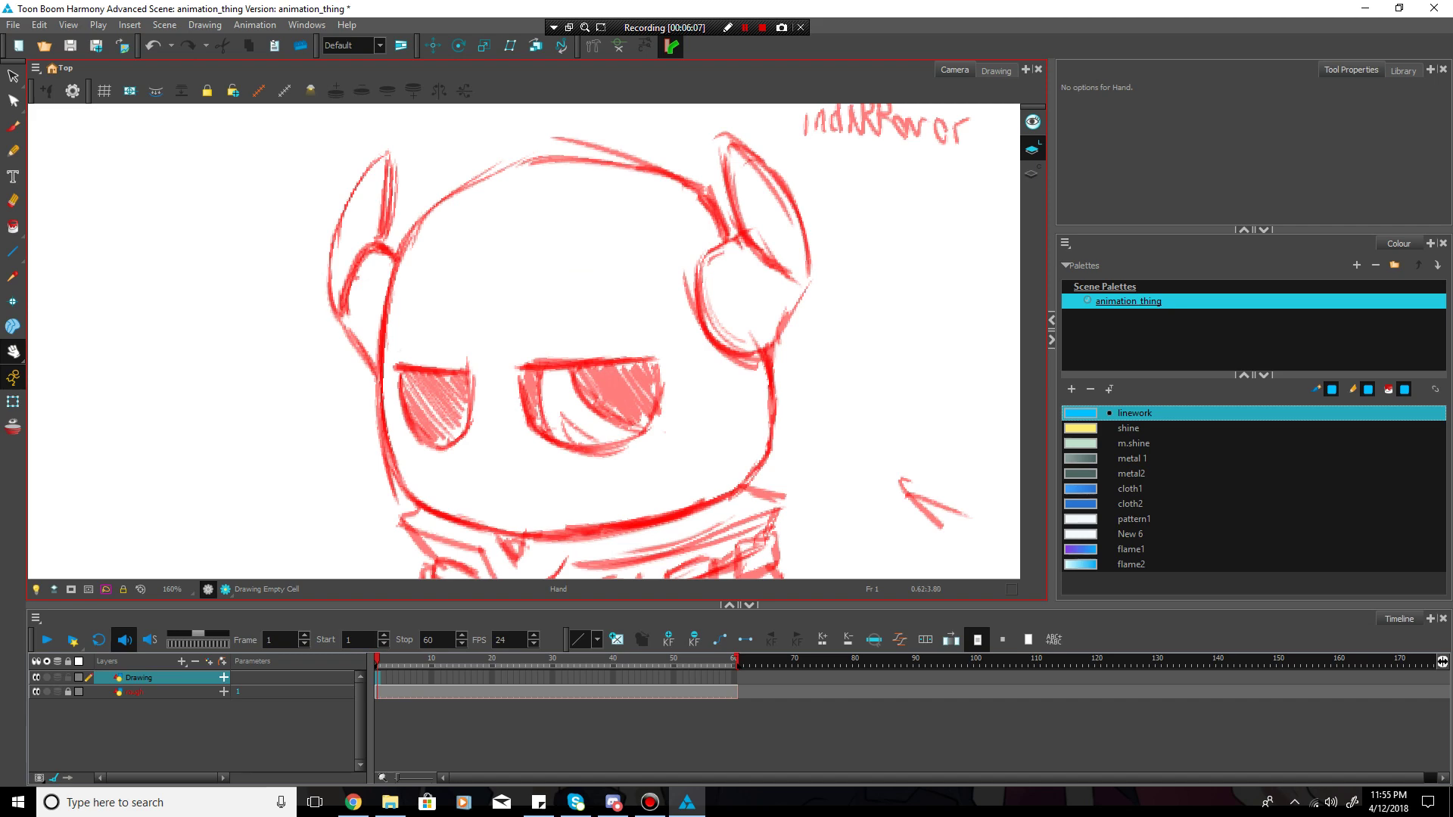
# - In Toon Boom Harmony, look over the imported sketch and the shine, m.shine and metal 1 swatches, and select the linework colour
pyautogui.moveTo(590, 364)
pyautogui.mouseDown()
pyautogui.moveTo(603, 370)
pyautogui.moveTo(636, 340)
pyautogui.moveTo(622, 342)
pyautogui.moveTo(625, 316)
pyautogui.mouseUp()
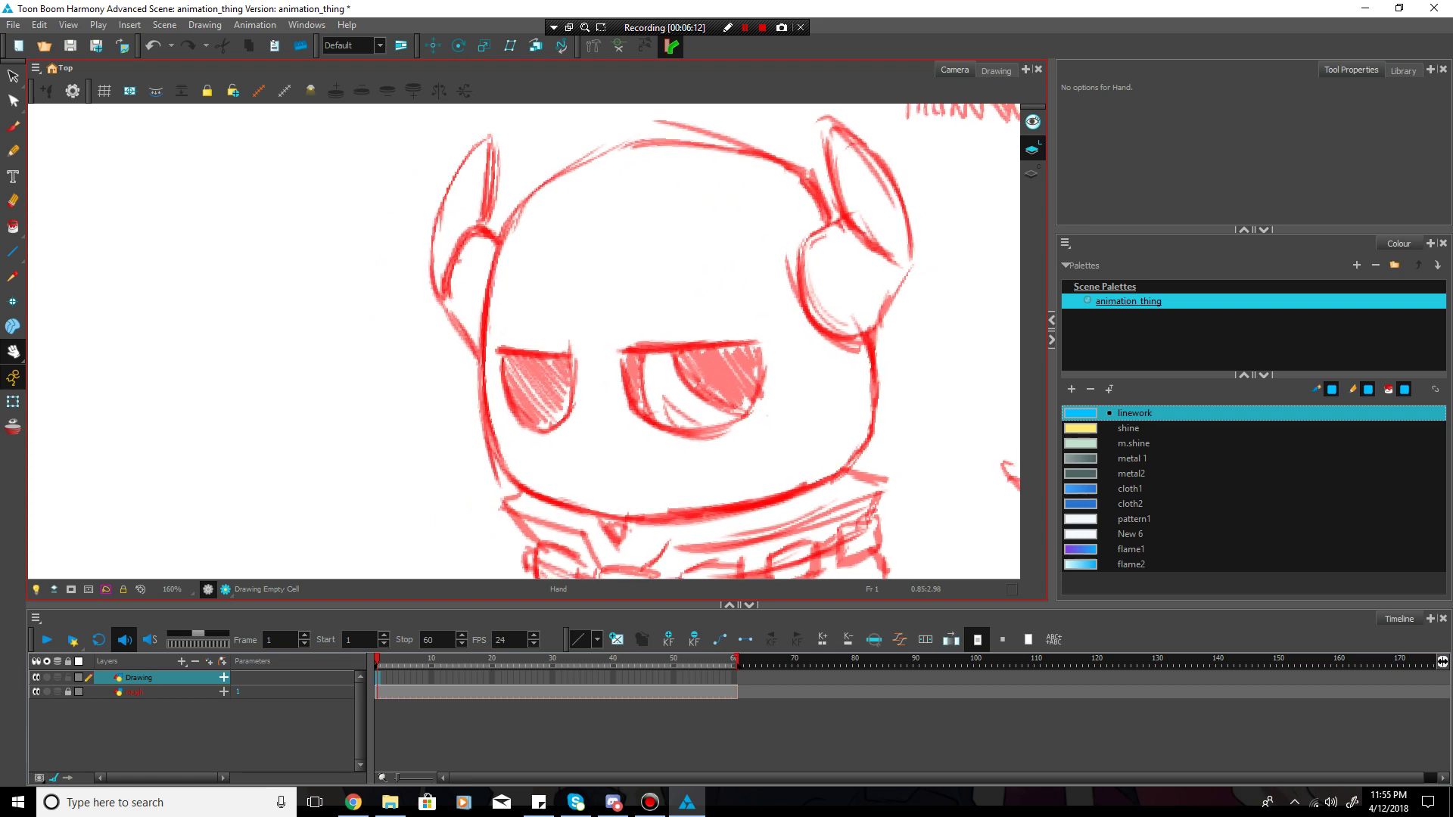
pyautogui.moveTo(625, 340)
pyautogui.mouseDown()
pyautogui.moveTo(570, 367)
pyautogui.moveTo(492, 257)
pyautogui.moveTo(457, 124)
pyautogui.mouseUp()
pyautogui.moveTo(499, 295)
pyautogui.mouseDown()
pyautogui.moveTo(486, 172)
pyautogui.moveTo(525, 339)
pyautogui.moveTo(519, 502)
pyautogui.mouseUp()
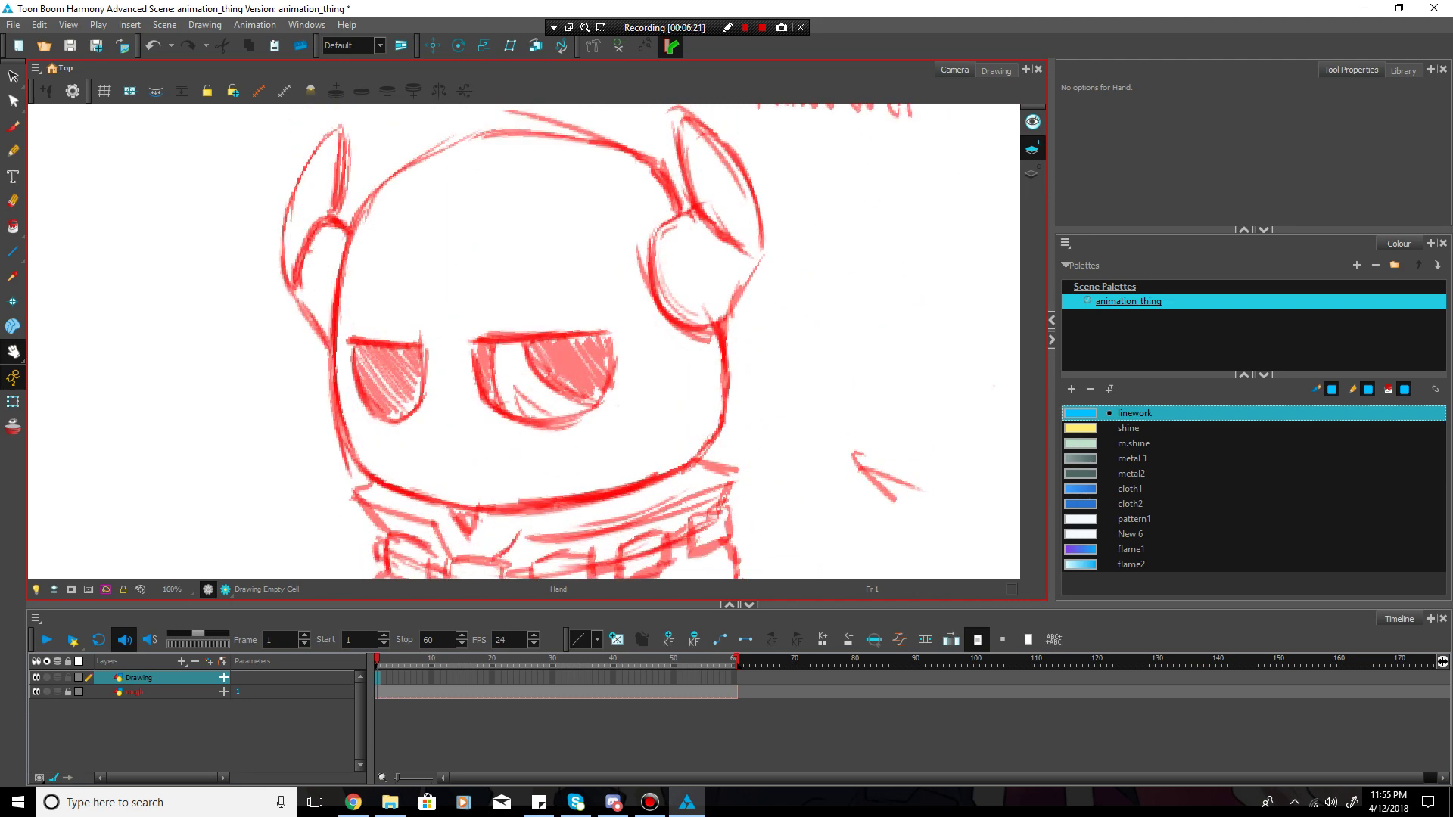
pyautogui.click(1128, 428)
pyautogui.click(1134, 444)
pyautogui.click(1133, 459)
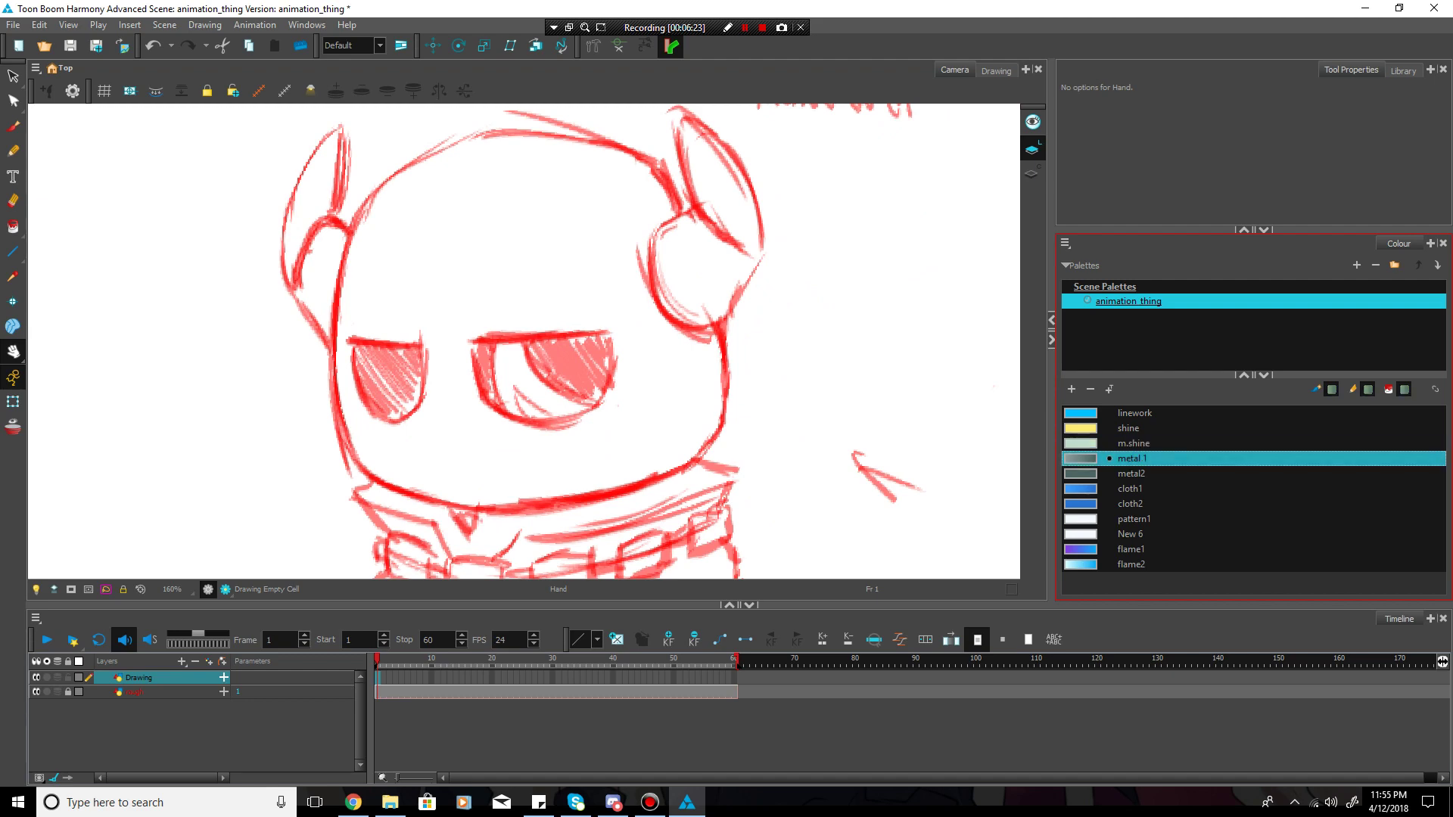
pyautogui.click(1134, 414)
# - Activate the Brush, test a stroke on the crown, undo it and set the maximum brush size to 10
pyautogui.moveTo(499, 311)
pyautogui.mouseDown()
pyautogui.moveTo(541, 328)
pyautogui.moveTo(562, 361)
pyautogui.moveTo(575, 336)
pyautogui.mouseUp()
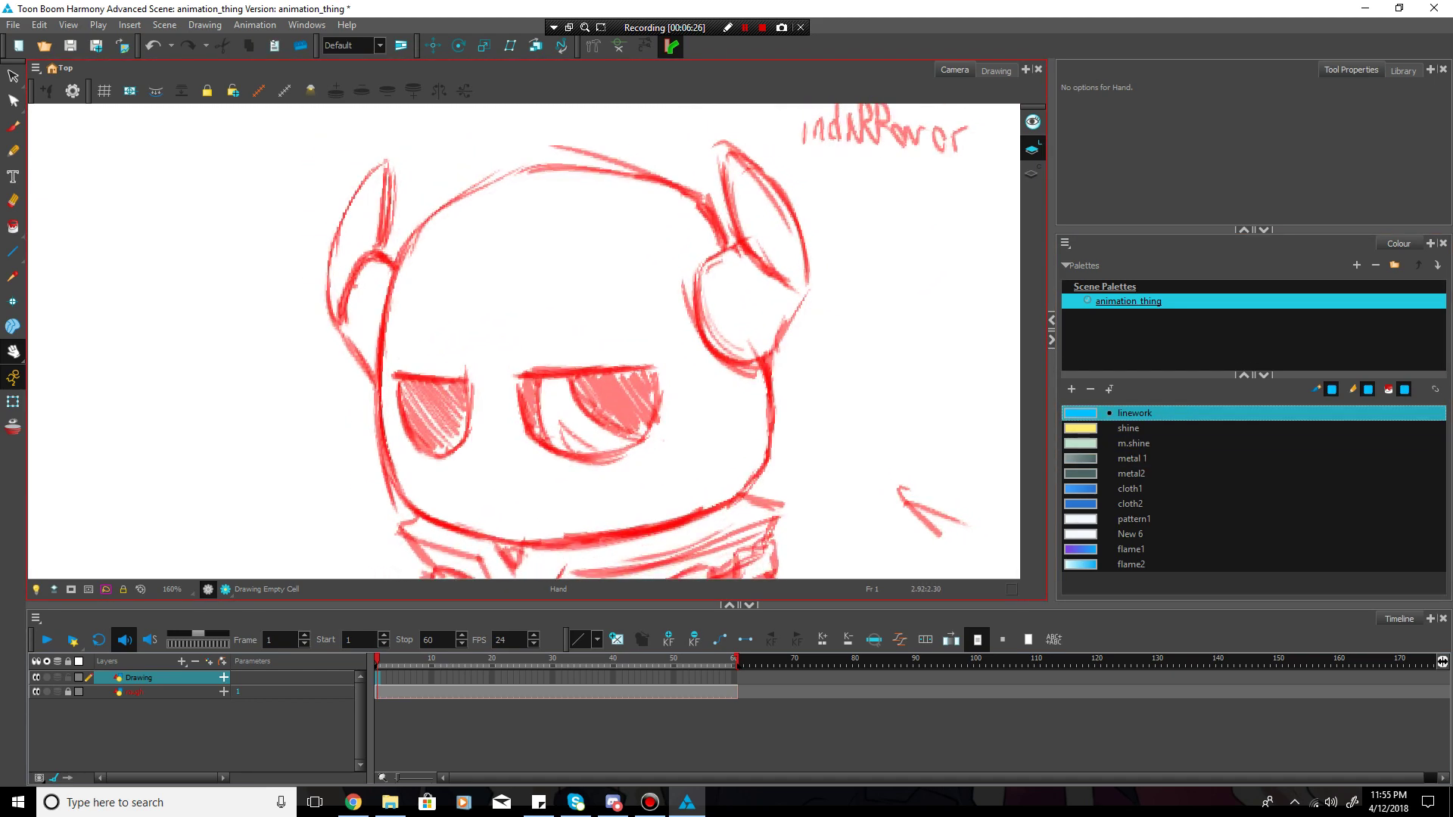
pyautogui.hotkey('alt', 'b')
pyautogui.press('space')
pyautogui.moveTo(575, 336); pyautogui.dragTo(590, 352)
pyautogui.press('2')
pyautogui.press('2')
pyautogui.moveTo(524, 302)
pyautogui.mouseDown()
pyautogui.moveTo(575, 367)
pyautogui.moveTo(579, 416)
pyautogui.mouseUp()
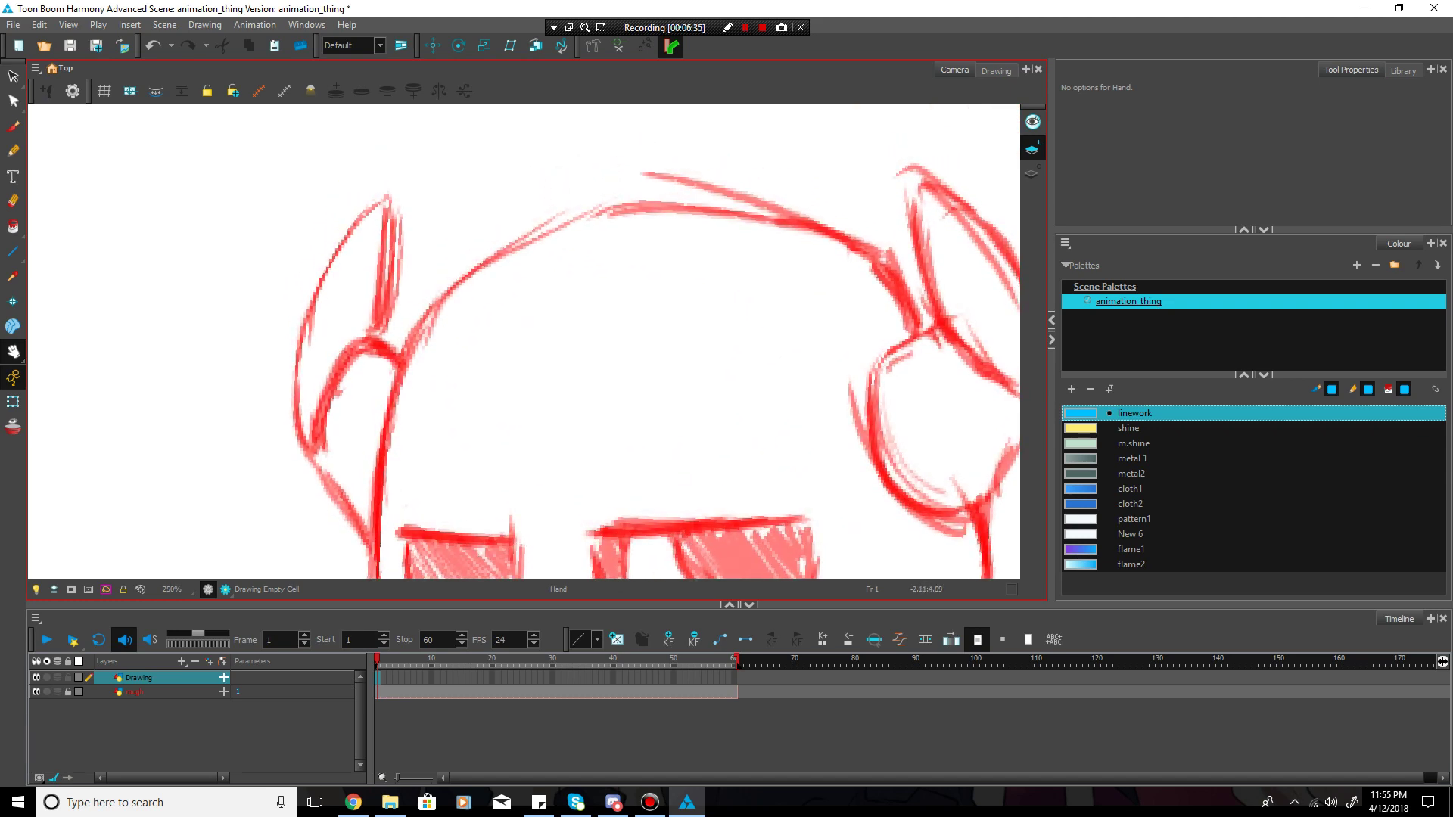
pyautogui.hotkey('alt', 'b')
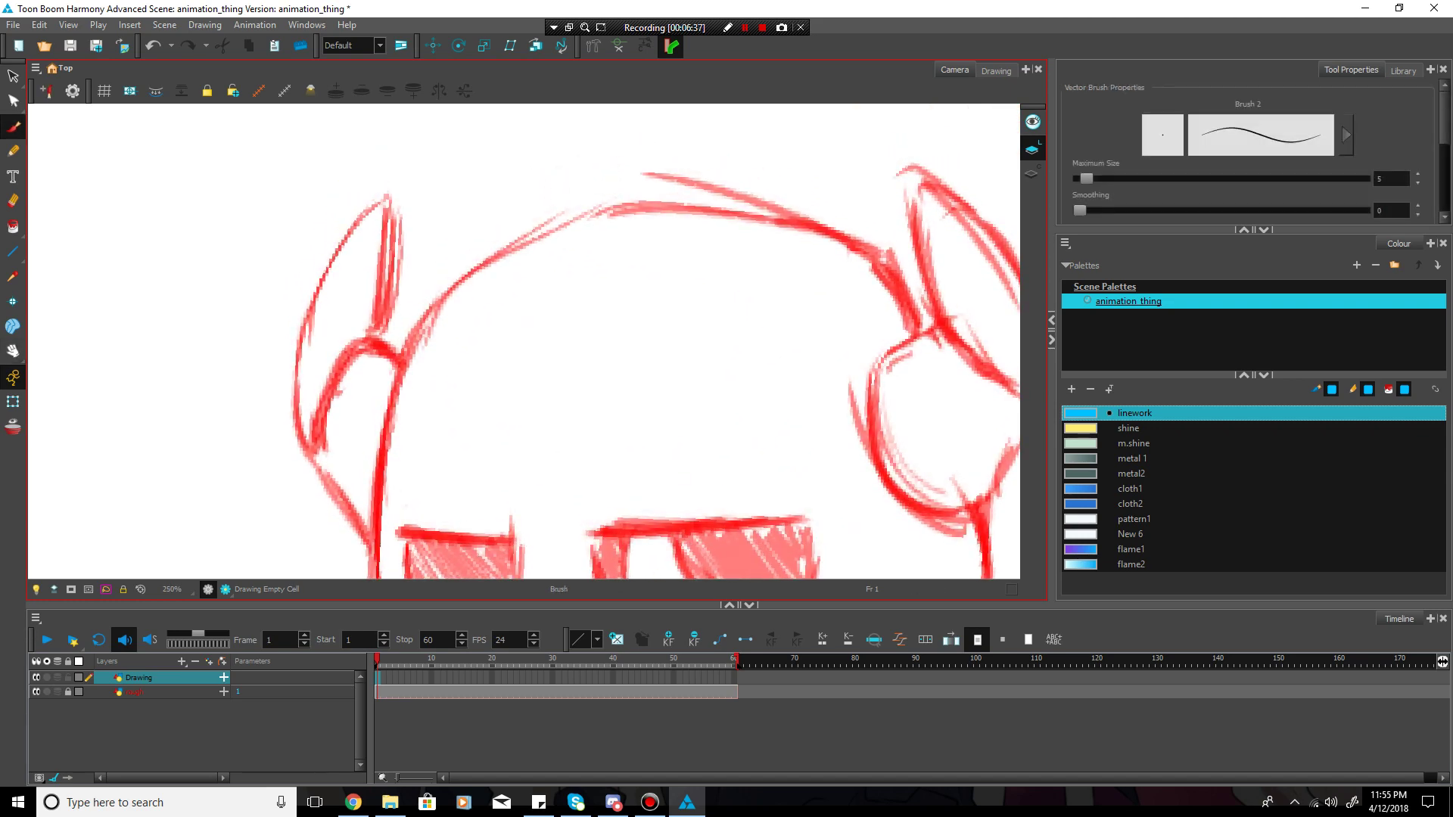
pyautogui.moveTo(405, 359)
pyautogui.mouseDown()
pyautogui.moveTo(458, 289)
pyautogui.moveTo(581, 220)
pyautogui.mouseUp()
pyautogui.hotkey('ctrl', 'z')
pyautogui.doubleClick(1391, 180)
pyautogui.write('10')
pyautogui.press('Return')
# - Ink the crown curve of the head, the left horn and the left ear piece over the rough sketch
pyautogui.moveTo(406, 351)
pyautogui.mouseDown()
pyautogui.moveTo(470, 278)
pyautogui.moveTo(540, 240)
pyautogui.moveTo(671, 209)
pyautogui.moveTo(809, 229)
pyautogui.moveTo(874, 259)
pyautogui.moveTo(925, 327)
pyautogui.mouseUp()
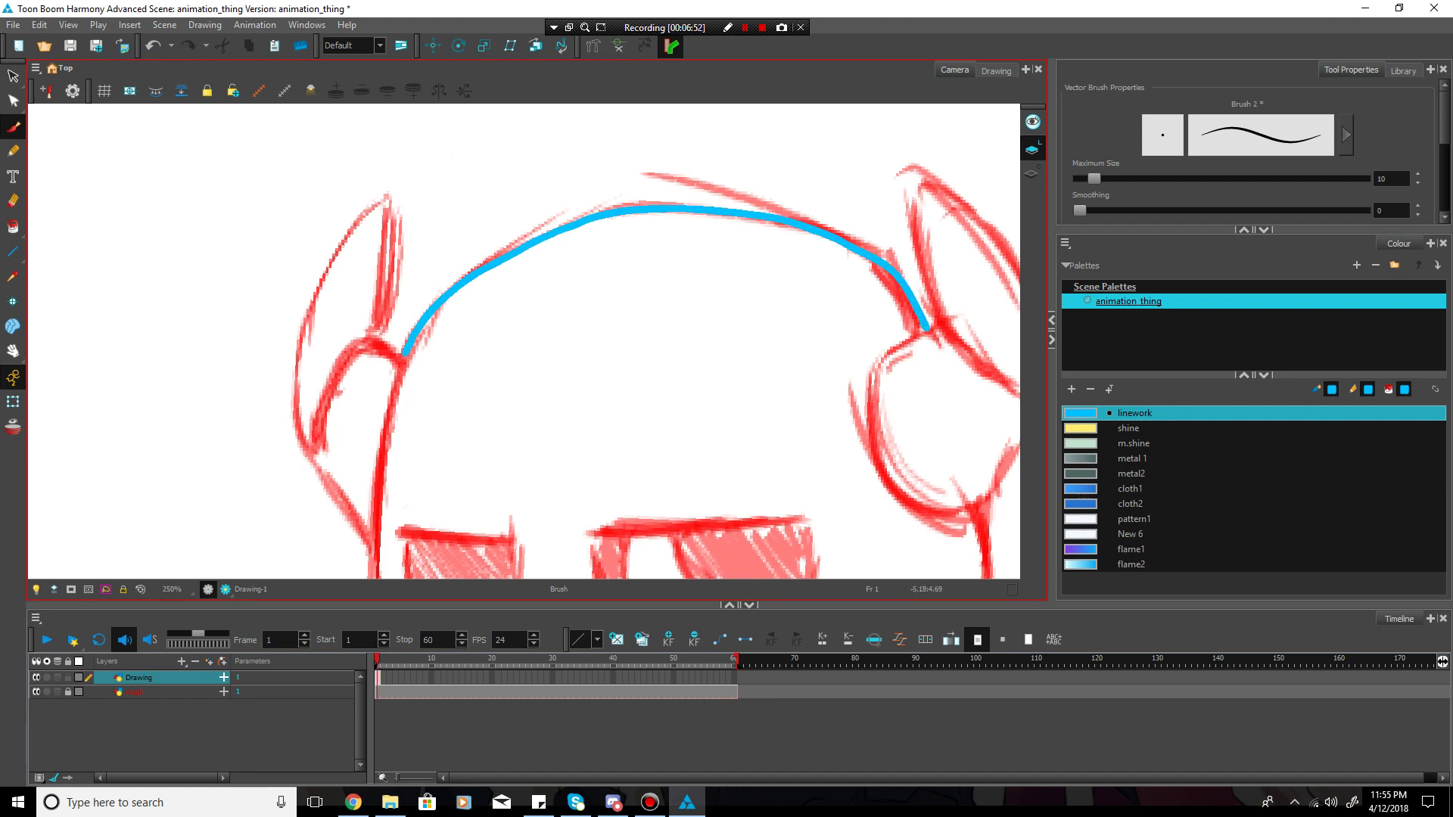
pyautogui.moveTo(386, 199)
pyautogui.mouseDown()
pyautogui.moveTo(400, 229)
pyautogui.moveTo(372, 344)
pyautogui.mouseUp()
pyautogui.moveTo(386, 199)
pyautogui.mouseDown()
pyautogui.moveTo(345, 236)
pyautogui.moveTo(305, 324)
pyautogui.moveTo(293, 406)
pyautogui.moveTo(312, 455)
pyautogui.mouseUp()
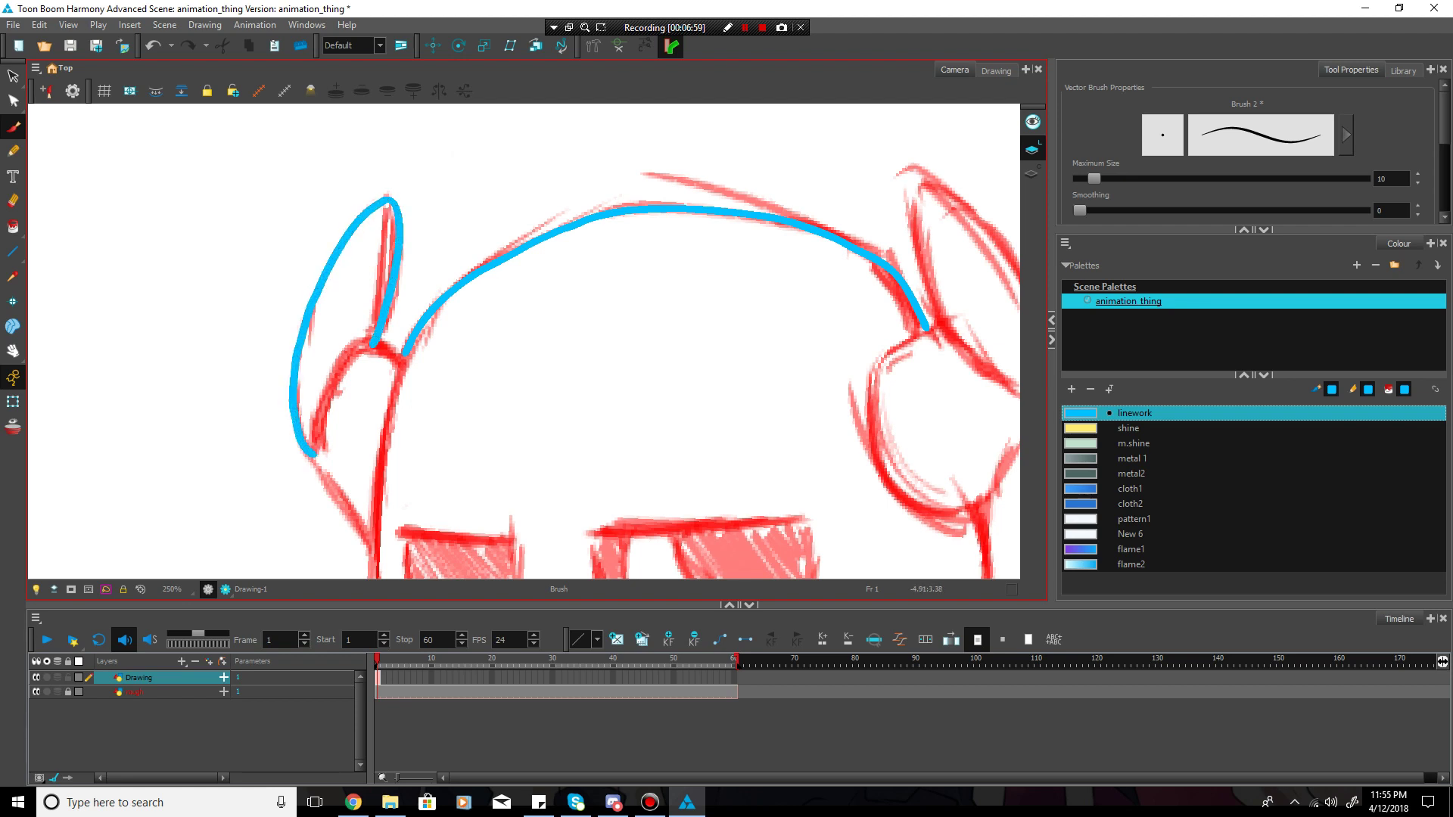
pyautogui.moveTo(402, 365)
pyautogui.mouseDown()
pyautogui.moveTo(366, 348)
pyautogui.moveTo(316, 424)
pyautogui.moveTo(330, 484)
pyautogui.moveTo(374, 551)
pyautogui.mouseUp()
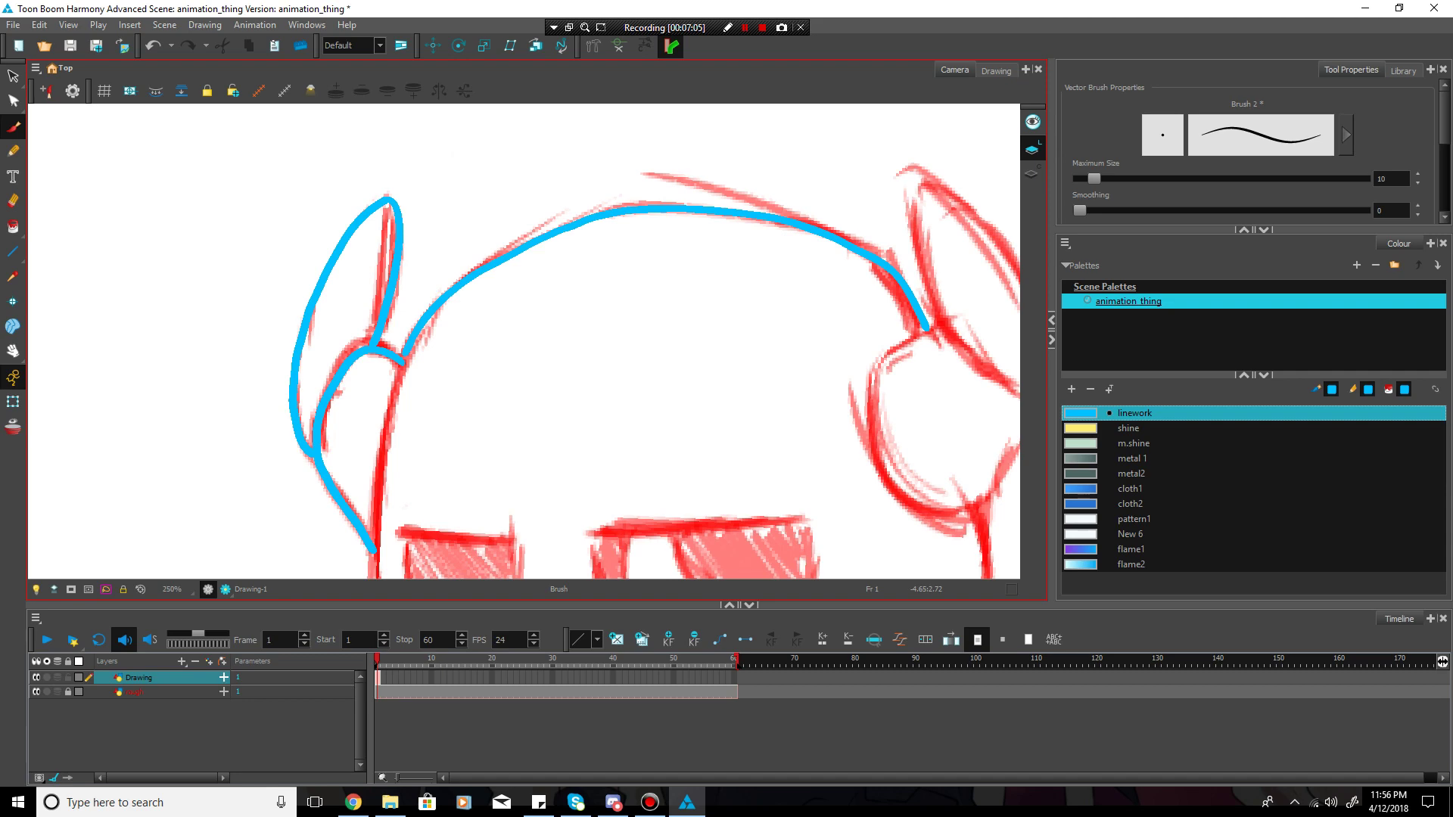
# - Ink the right horn and the rounded ear piece beneath it with the linework brush
pyautogui.press('space')
pyautogui.moveTo(871, 409)
pyautogui.mouseDown()
pyautogui.moveTo(654, 286)
pyautogui.moveTo(615, 341)
pyautogui.mouseUp()
pyautogui.moveTo(275, 275); pyautogui.dragTo(230, 358)
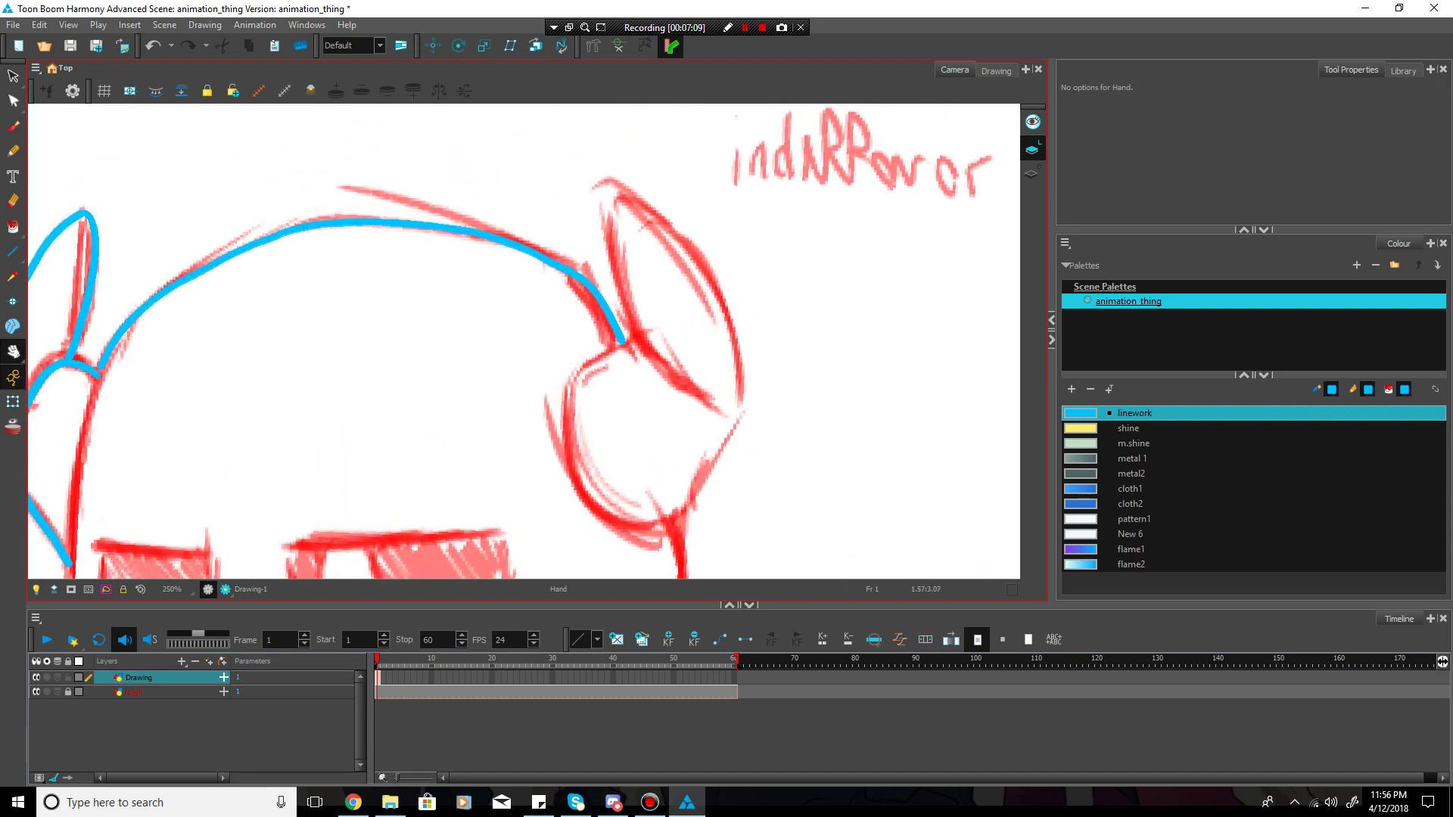
pyautogui.hotkey('alt', 'b')
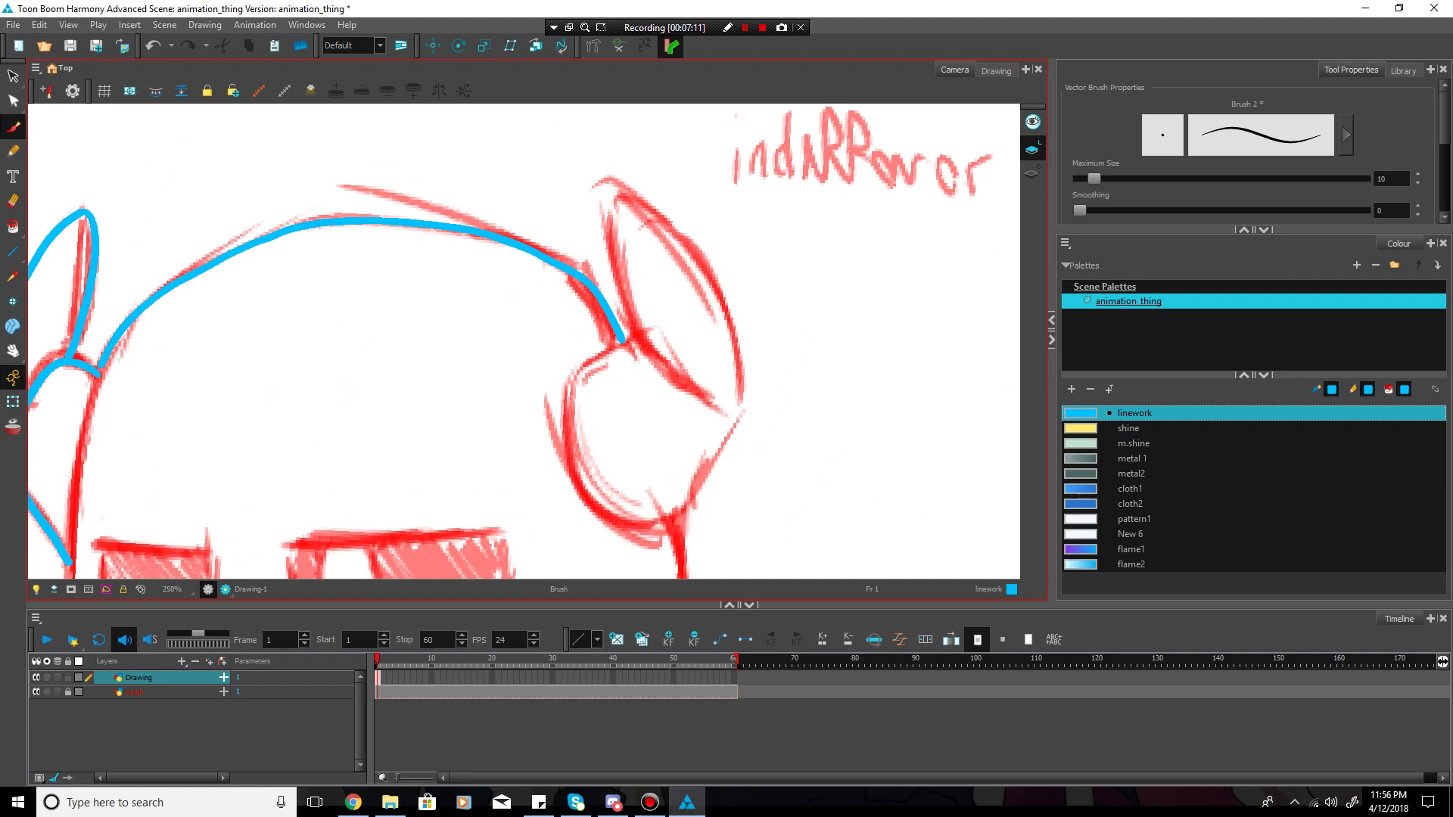
pyautogui.moveTo(607, 179)
pyautogui.mouseDown()
pyautogui.moveTo(603, 230)
pyautogui.moveTo(649, 354)
pyautogui.moveTo(702, 399)
pyautogui.moveTo(743, 402)
pyautogui.mouseUp()
pyautogui.moveTo(608, 178)
pyautogui.mouseDown()
pyautogui.moveTo(706, 267)
pyautogui.moveTo(742, 340)
pyautogui.moveTo(744, 406)
pyautogui.mouseUp()
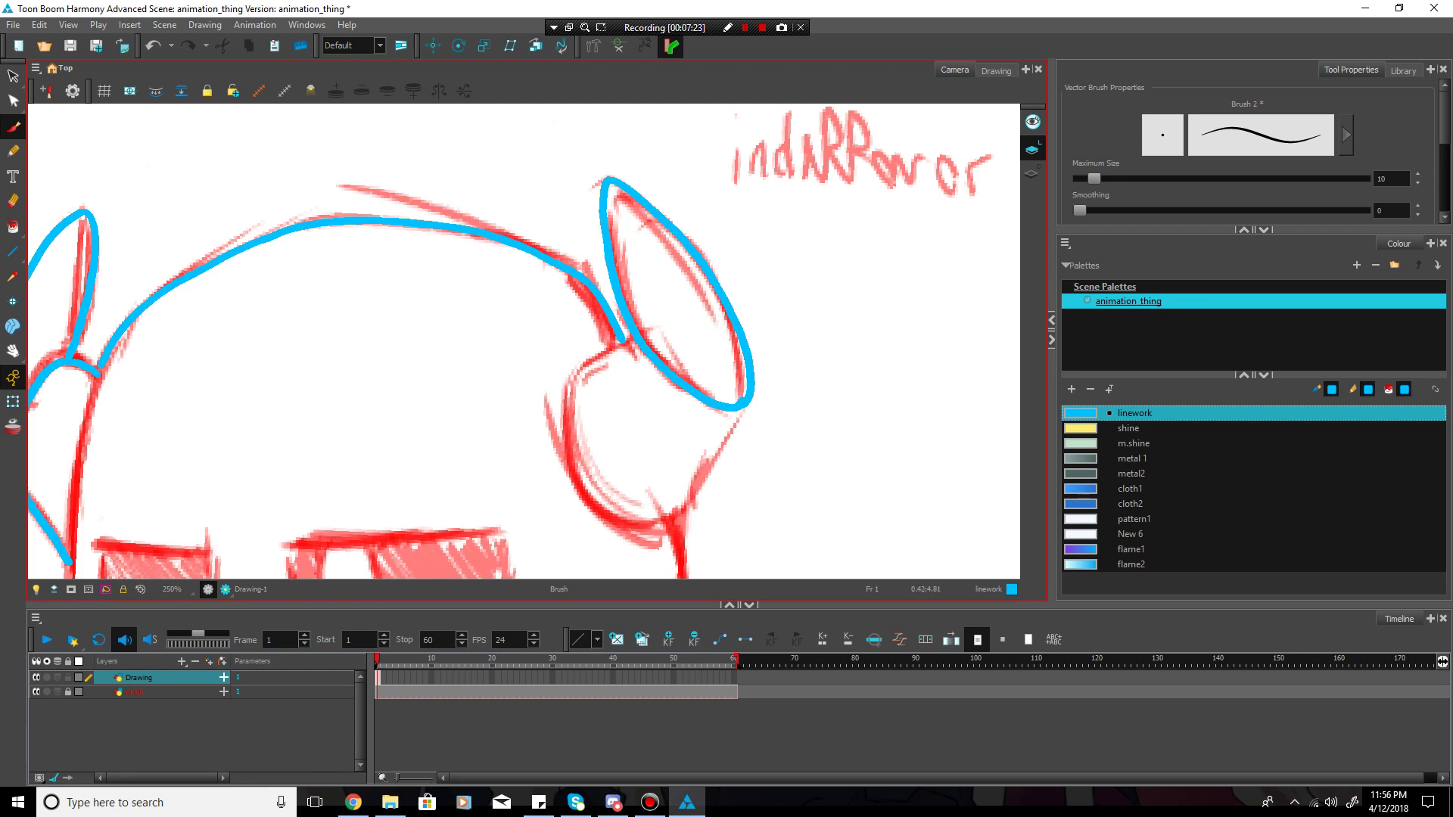
pyautogui.moveTo(633, 333)
pyautogui.mouseDown()
pyautogui.moveTo(573, 391)
pyautogui.moveTo(571, 438)
pyautogui.moveTo(588, 489)
pyautogui.moveTo(635, 526)
pyautogui.moveTo(678, 525)
pyautogui.moveTo(746, 402)
pyautogui.mouseUp()
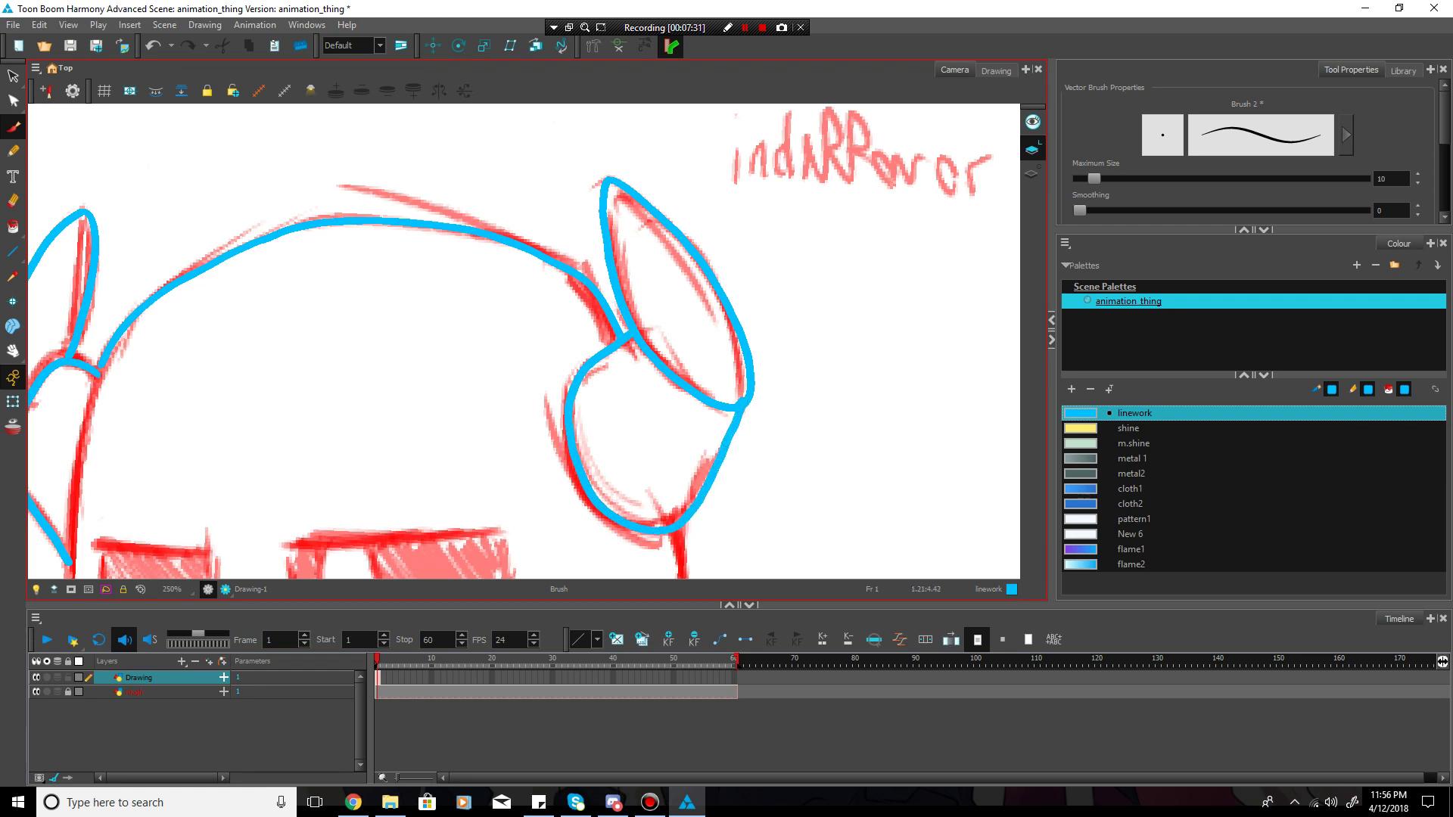
# - Undo the last stroke and redraw the base line of the right horn with the linework brush
pyautogui.hotkey('ctrl', 'z')
pyautogui.moveTo(634, 334)
pyautogui.mouseDown()
pyautogui.moveTo(585, 371)
pyautogui.moveTo(569, 422)
pyautogui.moveTo(605, 515)
pyautogui.moveTo(651, 536)
pyautogui.moveTo(715, 473)
pyautogui.moveTo(748, 398)
pyautogui.mouseUp()
# - Ink the left side of the head from the left ear piece down to the middle of the chin, undoing and redrawing strokes until it fits
pyautogui.click(12, 352)
pyautogui.moveTo(424, 355); pyautogui.dragTo(567, 153)
pyautogui.press('1')
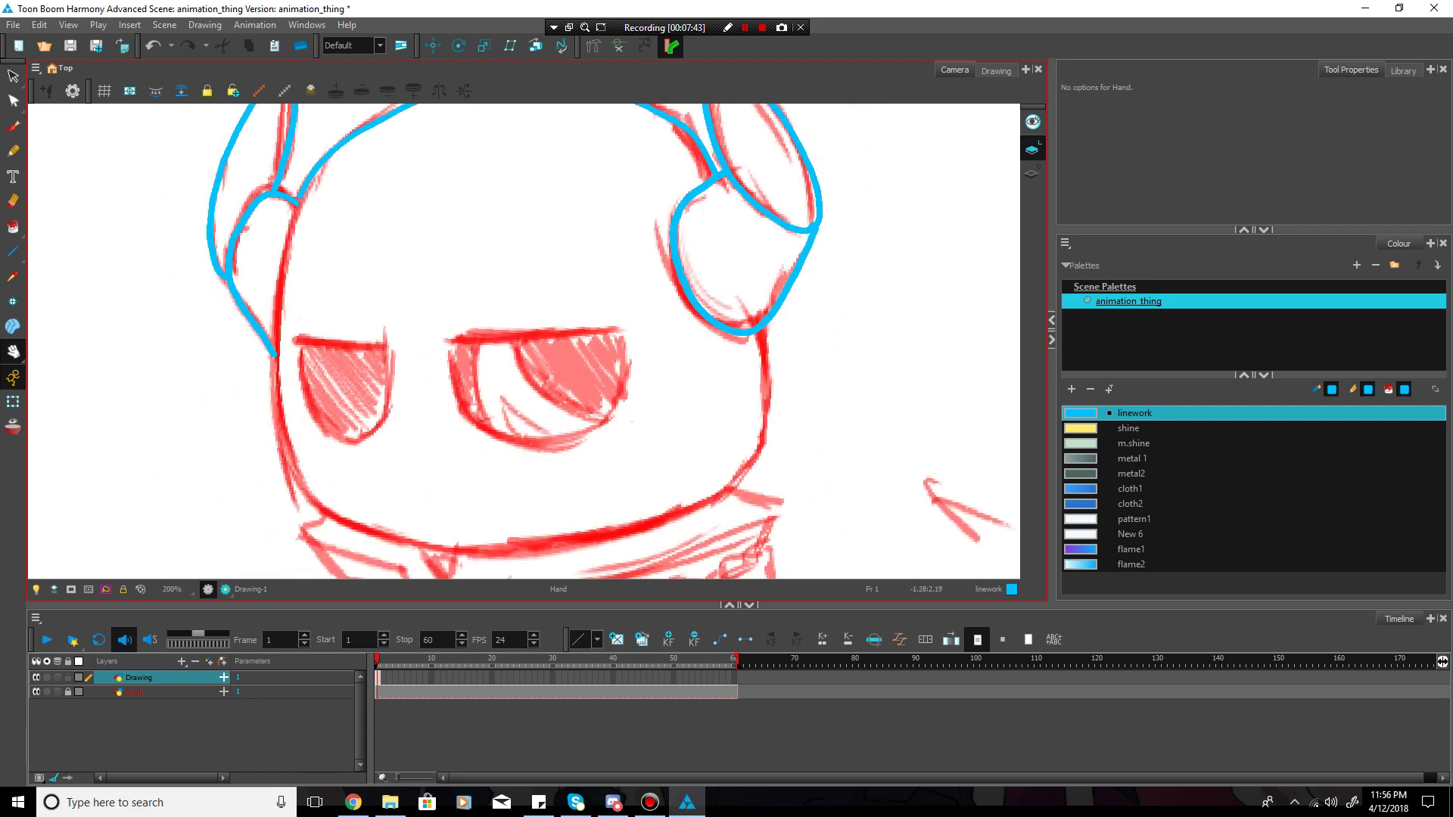
pyautogui.moveTo(567, 318); pyautogui.dragTo(566, 327)
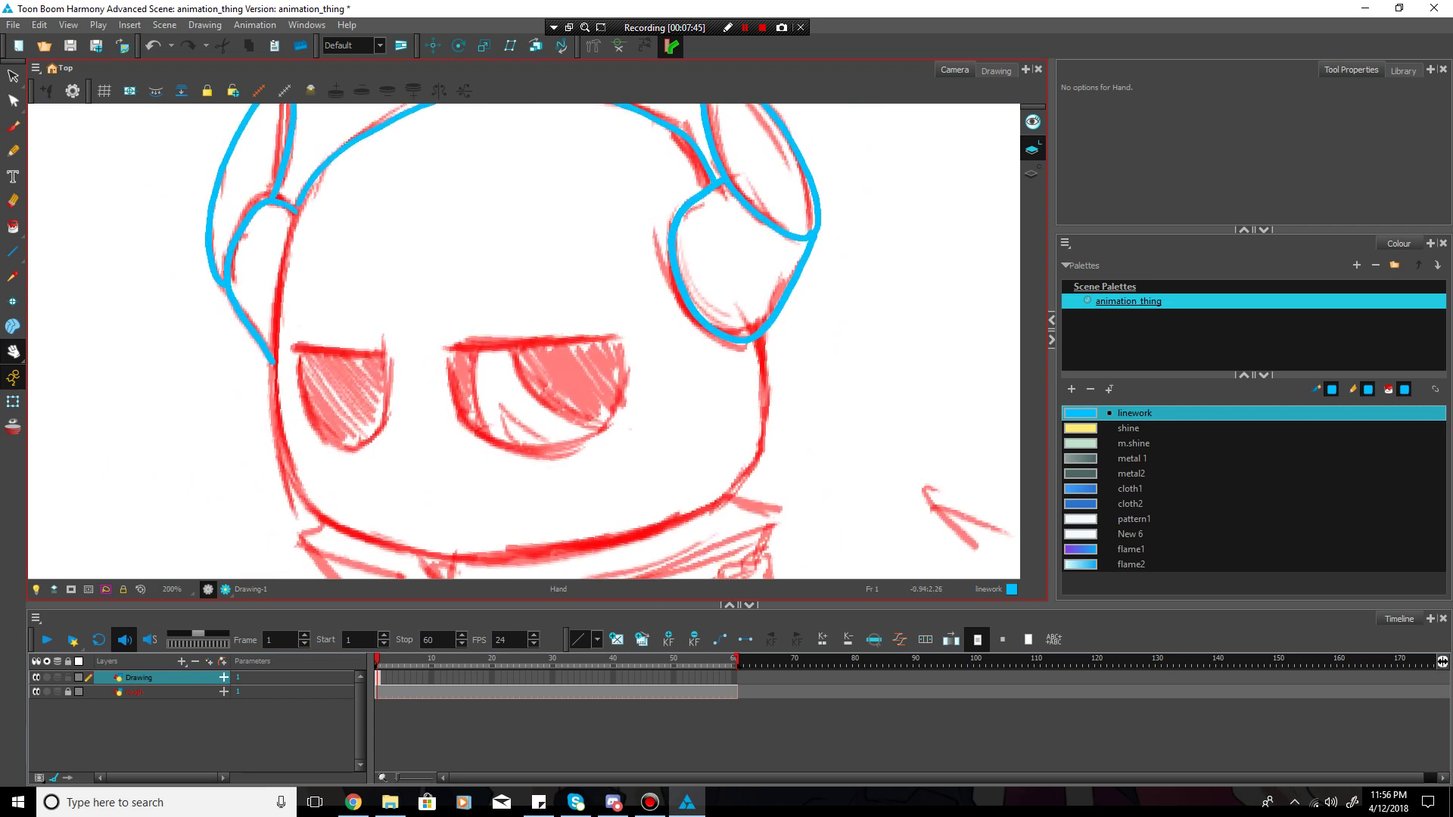
pyautogui.click(13, 126)
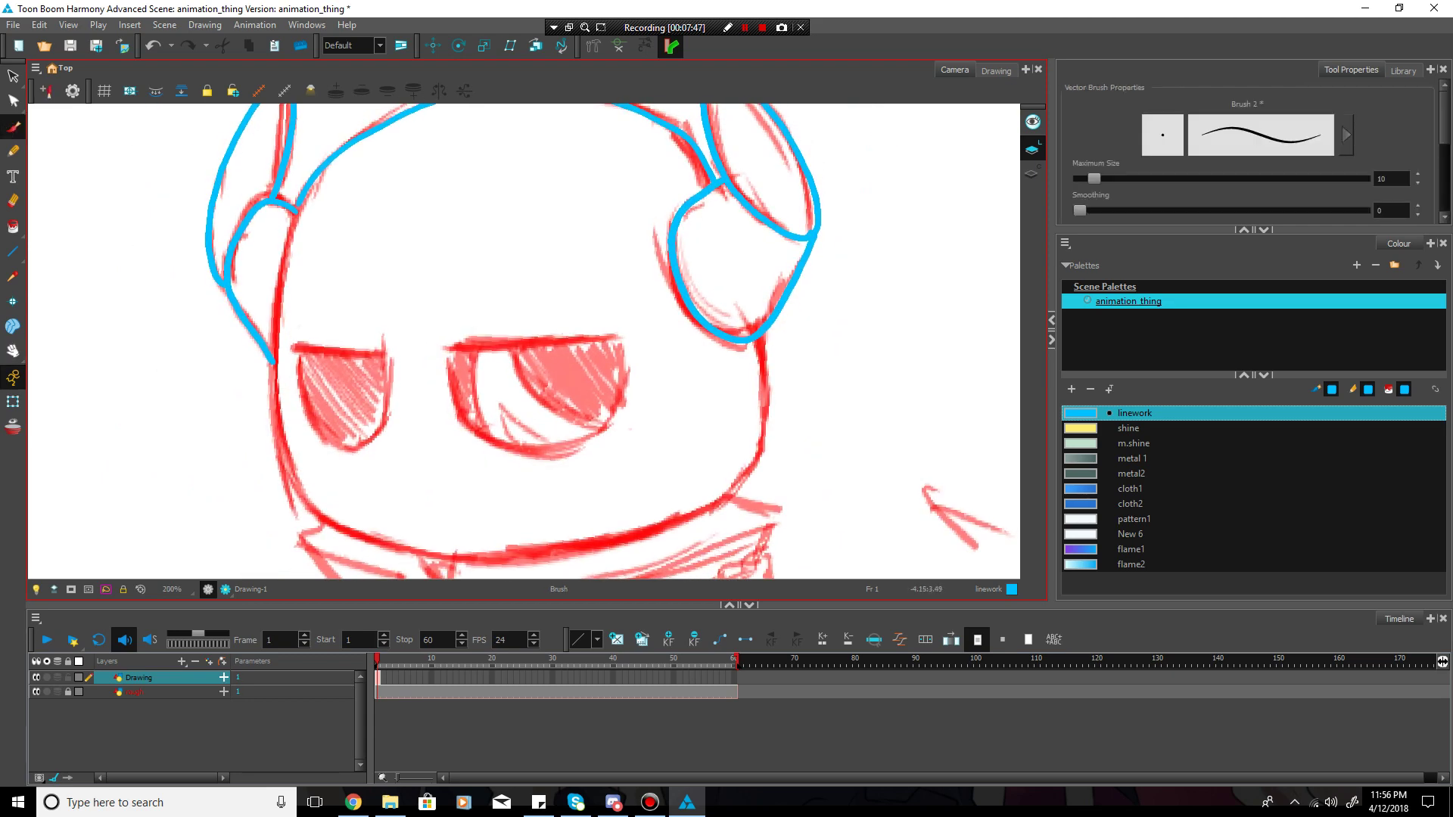
pyautogui.moveTo(296, 208)
pyautogui.mouseDown()
pyautogui.moveTo(273, 410)
pyautogui.moveTo(289, 476)
pyautogui.moveTo(328, 520)
pyautogui.moveTo(440, 556)
pyautogui.moveTo(516, 558)
pyautogui.moveTo(656, 524)
pyautogui.moveTo(742, 462)
pyautogui.mouseUp()
pyautogui.press('ctrl')
pyautogui.hotkey('ctrl', 'z')
pyautogui.moveTo(755, 338)
pyautogui.mouseDown()
pyautogui.moveTo(761, 435)
pyautogui.moveTo(722, 500)
pyautogui.moveTo(595, 549)
pyautogui.moveTo(467, 558)
pyautogui.mouseUp()
pyautogui.press('ctrl')
pyautogui.hotkey('ctrl', 'z')
pyautogui.moveTo(298, 202); pyautogui.dragTo(274, 408)
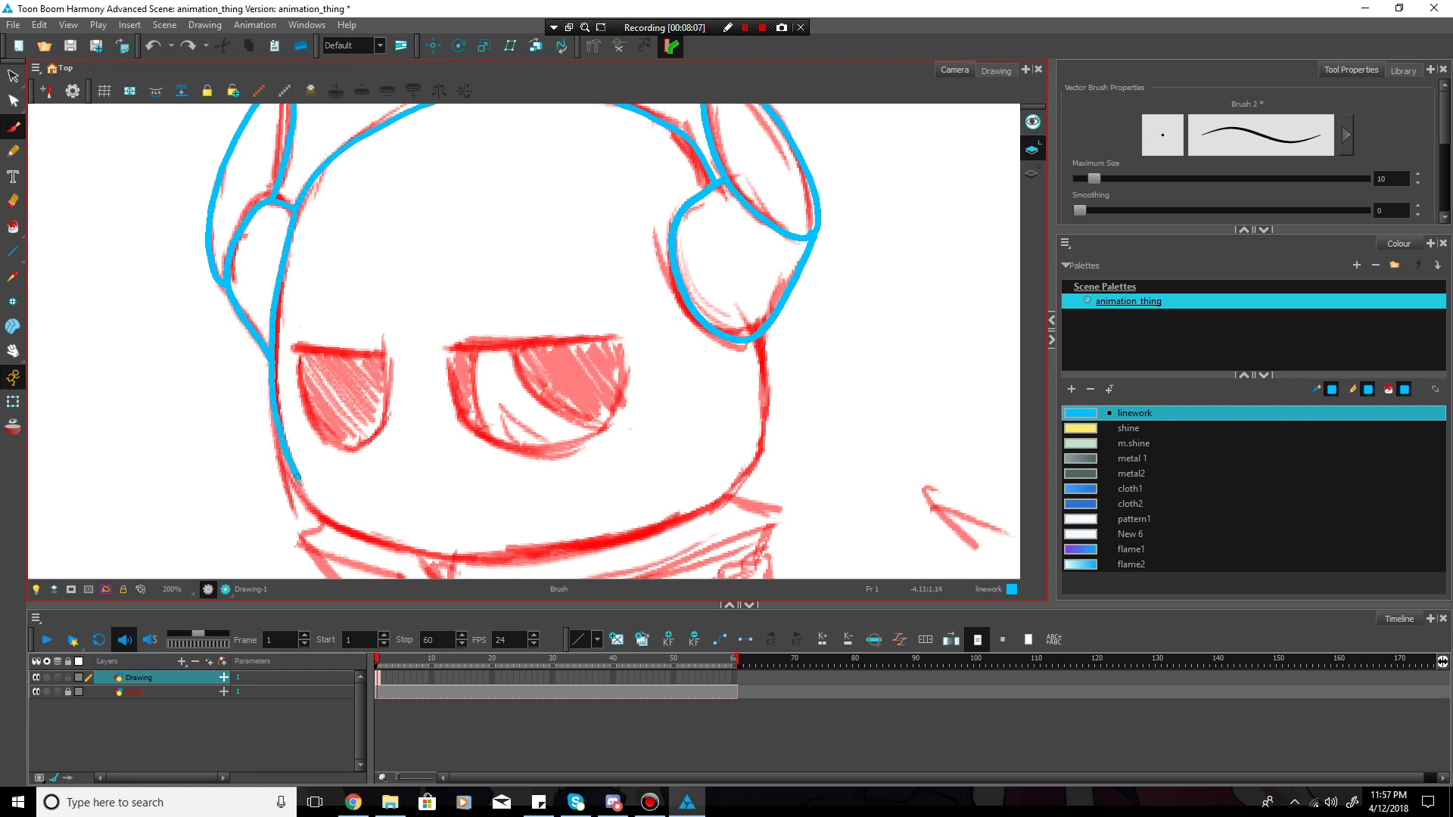
pyautogui.hotkey('ctrl', 'z')
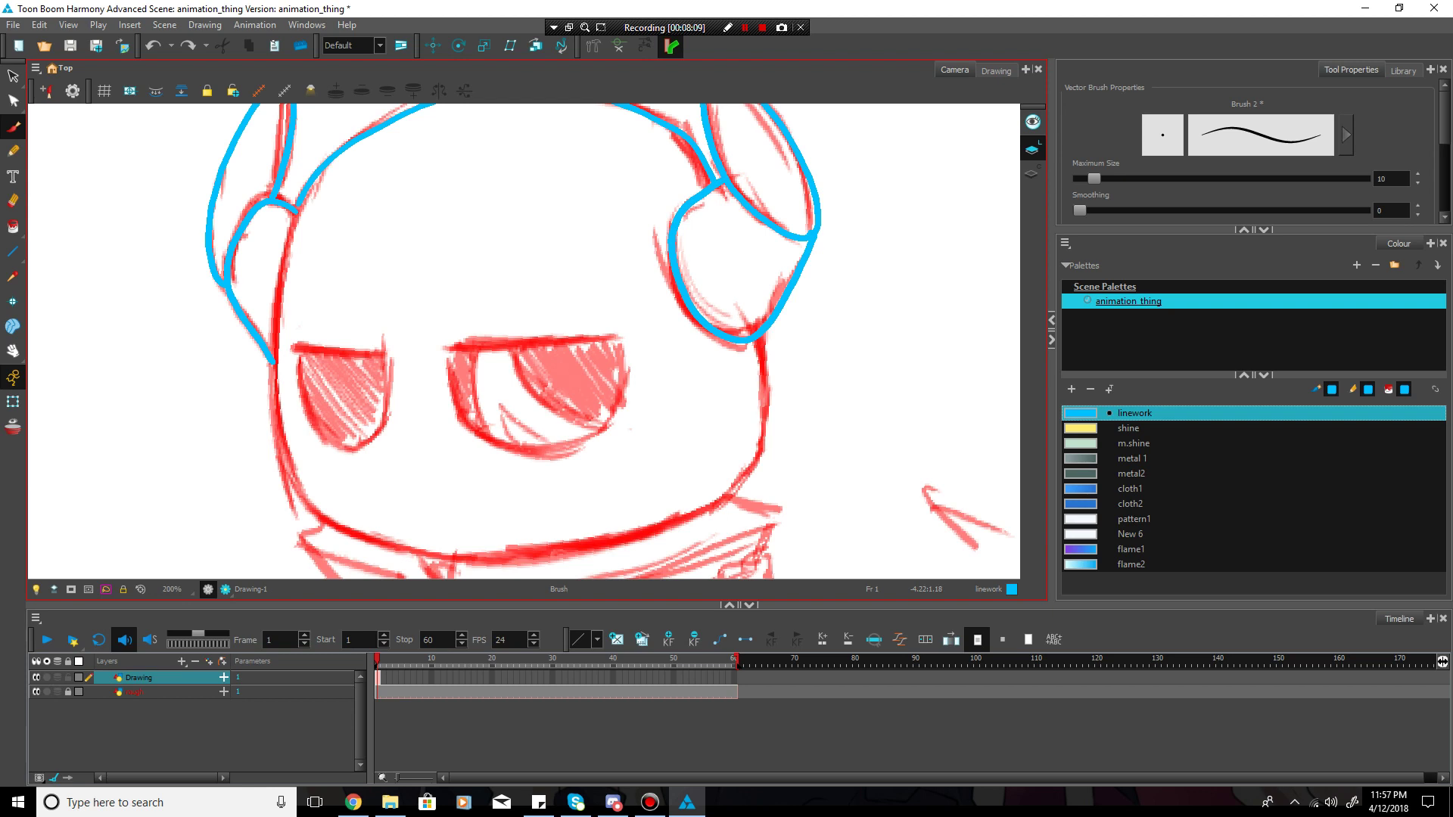
pyautogui.moveTo(300, 203)
pyautogui.mouseDown()
pyautogui.moveTo(272, 380)
pyautogui.moveTo(307, 495)
pyautogui.moveTo(372, 544)
pyautogui.moveTo(460, 558)
pyautogui.mouseUp()
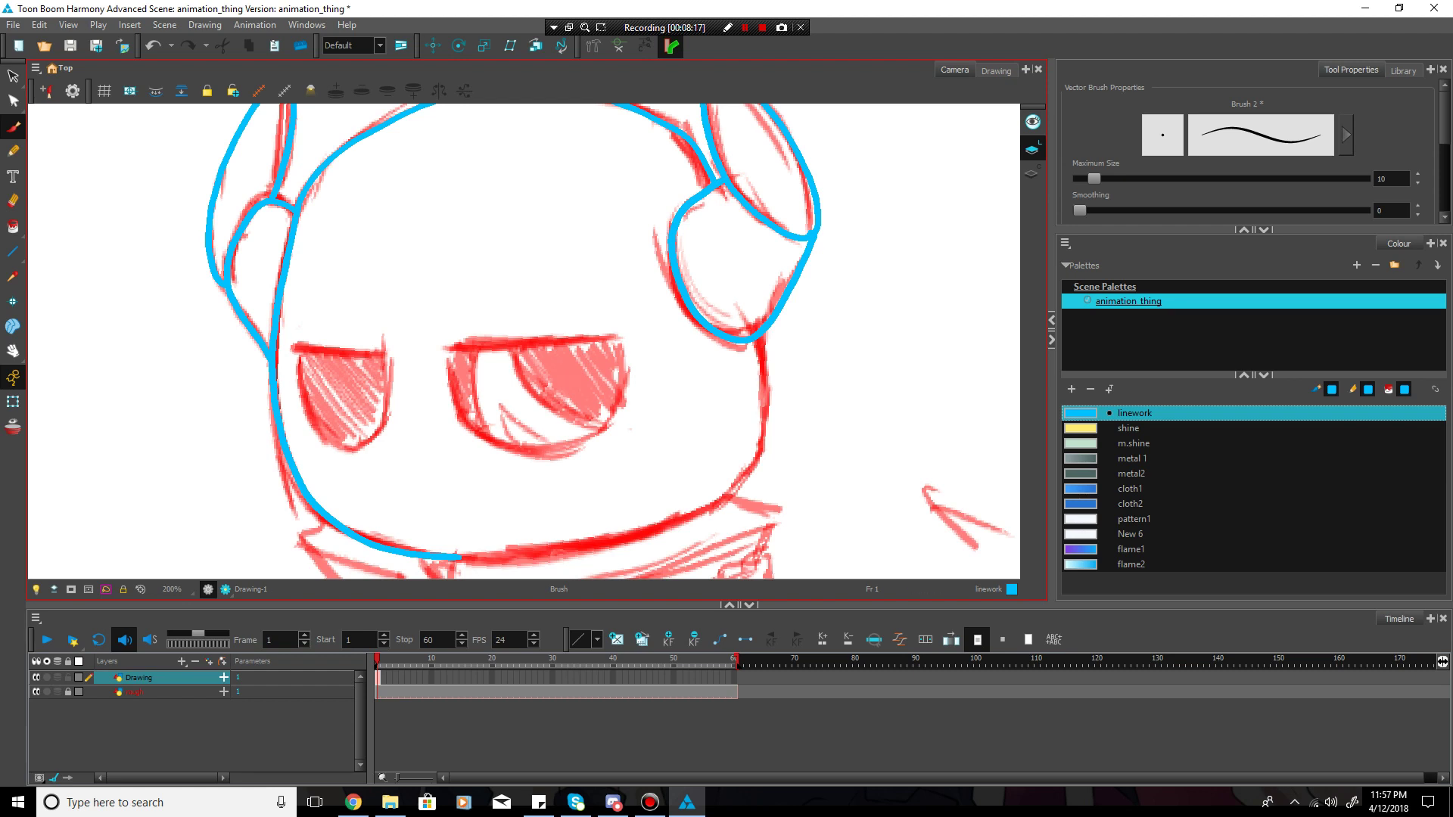
# - Ink the right side of the head from the ear piece around the jaw to meet the chin line
pyautogui.moveTo(755, 338); pyautogui.dragTo(760, 430)
pyautogui.hotkey('ctrl', 'z')
pyautogui.moveTo(756, 336)
pyautogui.mouseDown()
pyautogui.moveTo(761, 440)
pyautogui.moveTo(714, 504)
pyautogui.moveTo(592, 549)
pyautogui.moveTo(462, 558)
pyautogui.moveTo(608, 544)
pyautogui.moveTo(723, 499)
pyautogui.moveTo(758, 441)
pyautogui.moveTo(761, 335)
pyautogui.mouseUp()
pyautogui.hotkey('ctrl', 'z')
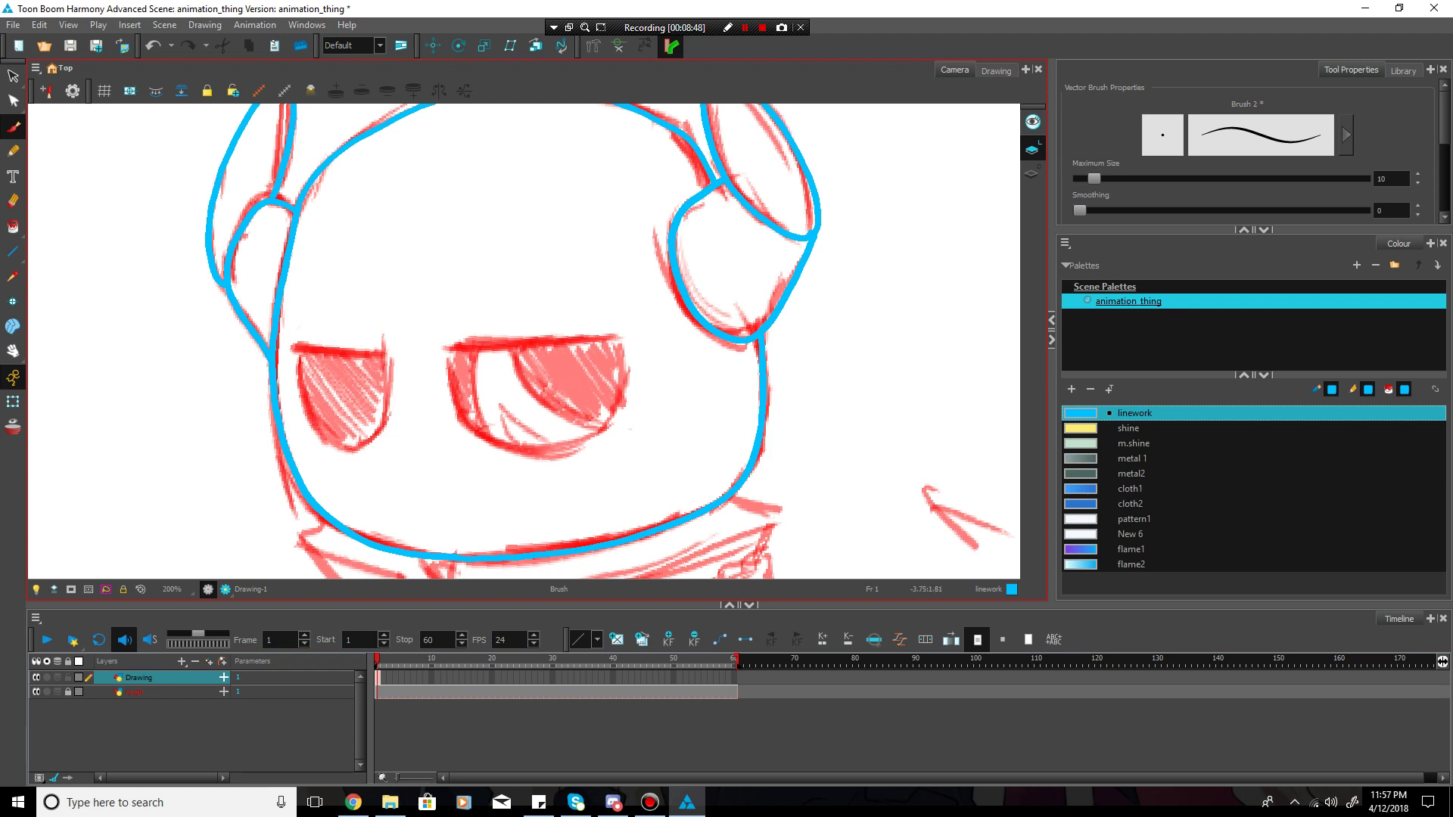
# - Ink the flat-topped, half-round outlines of the left and right eyes over the rough sketch
pyautogui.moveTo(306, 347)
pyautogui.mouseDown()
pyautogui.moveTo(380, 351)
pyautogui.moveTo(385, 417)
pyautogui.moveTo(363, 443)
pyautogui.moveTo(333, 446)
pyautogui.moveTo(310, 413)
pyautogui.moveTo(301, 350)
pyautogui.mouseUp()
pyautogui.moveTo(450, 347); pyautogui.dragTo(618, 338)
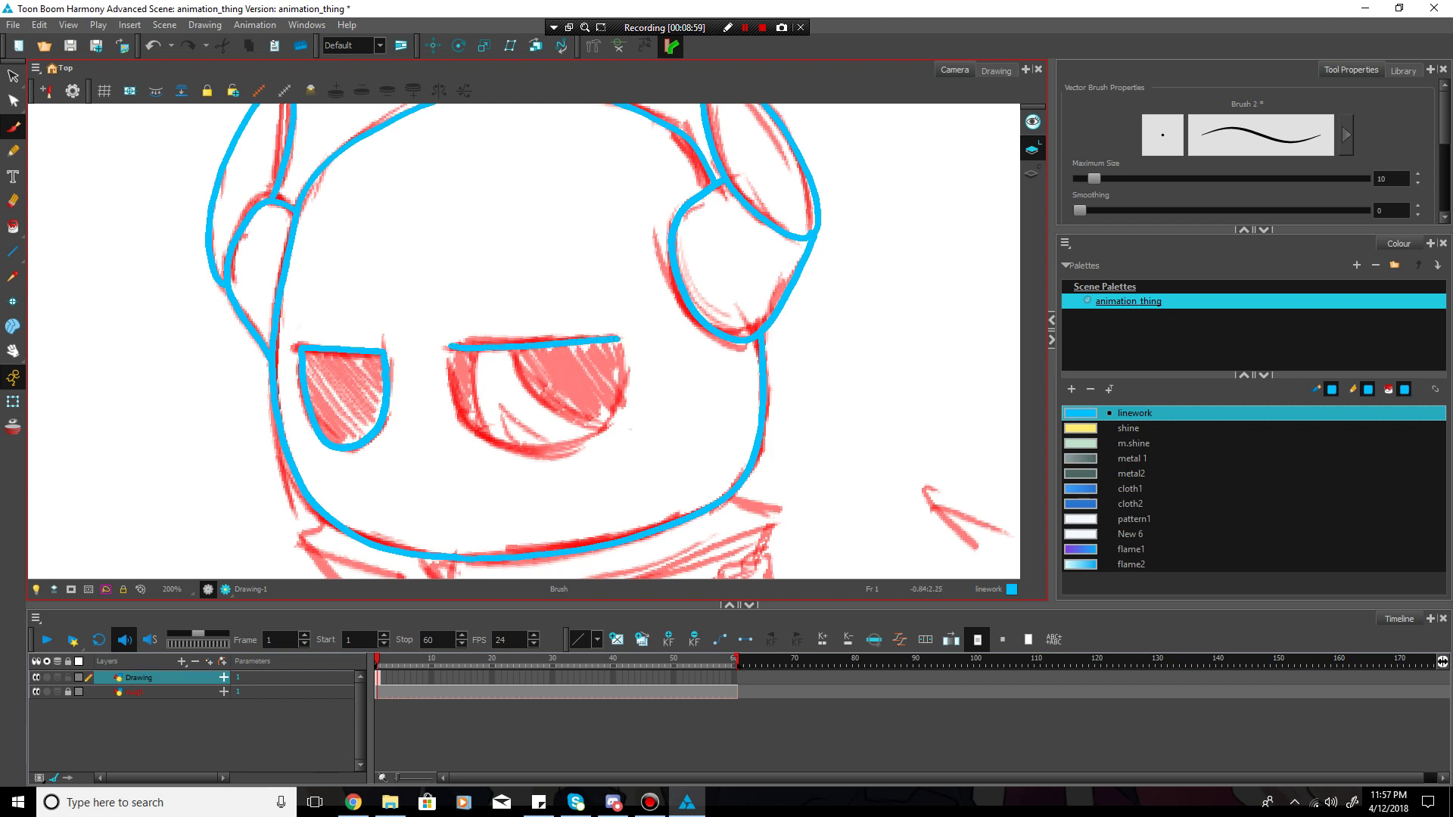
pyautogui.moveTo(450, 350)
pyautogui.mouseDown()
pyautogui.moveTo(466, 417)
pyautogui.moveTo(507, 445)
pyautogui.moveTo(572, 439)
pyautogui.moveTo(611, 401)
pyautogui.mouseUp()
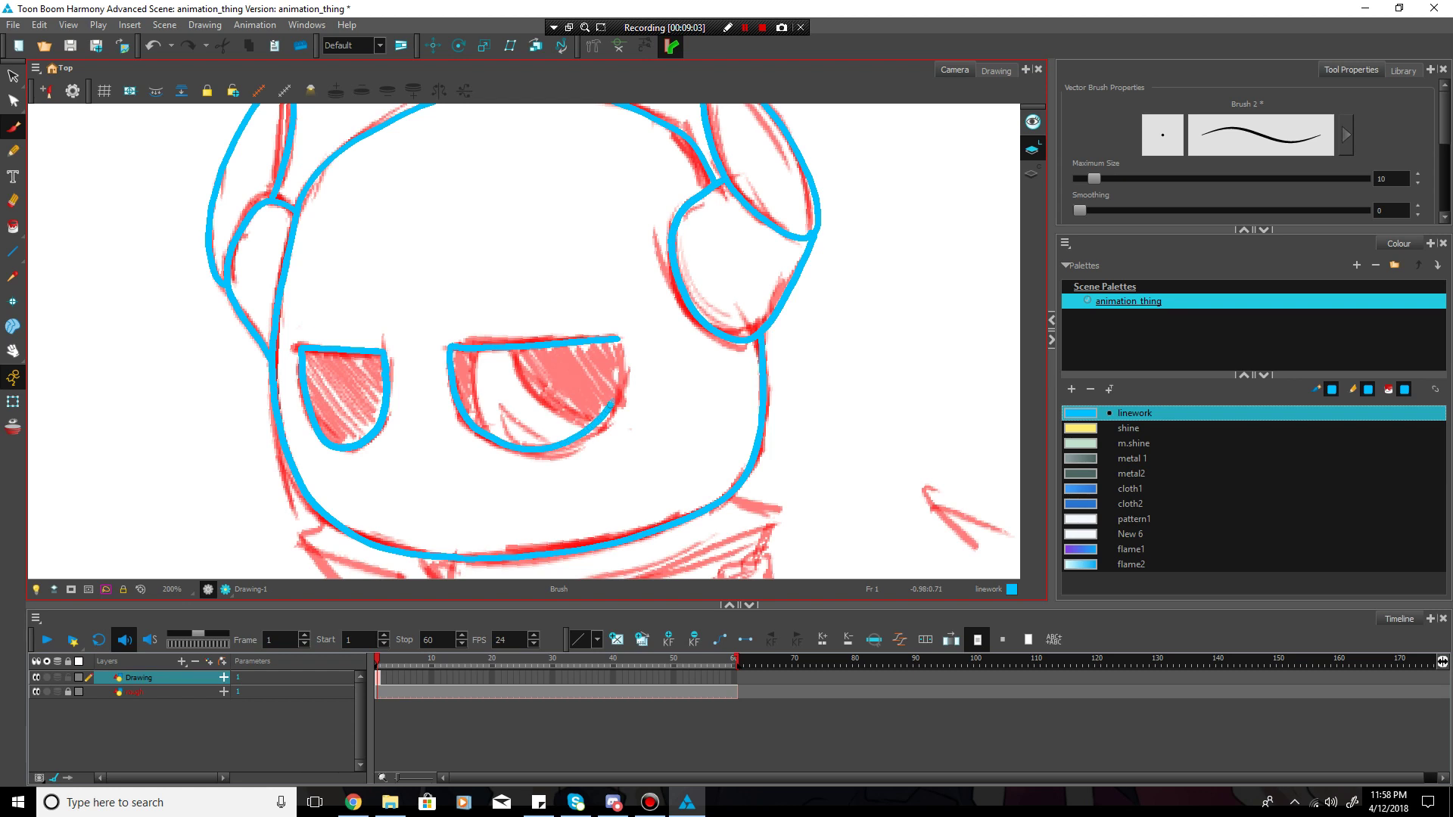
pyautogui.hotkey('ctrl', 'z')
pyautogui.moveTo(450, 347)
pyautogui.mouseDown()
pyautogui.moveTo(461, 407)
pyautogui.moveTo(518, 450)
pyautogui.mouseUp()
pyautogui.hotkey('ctrl', 'z')
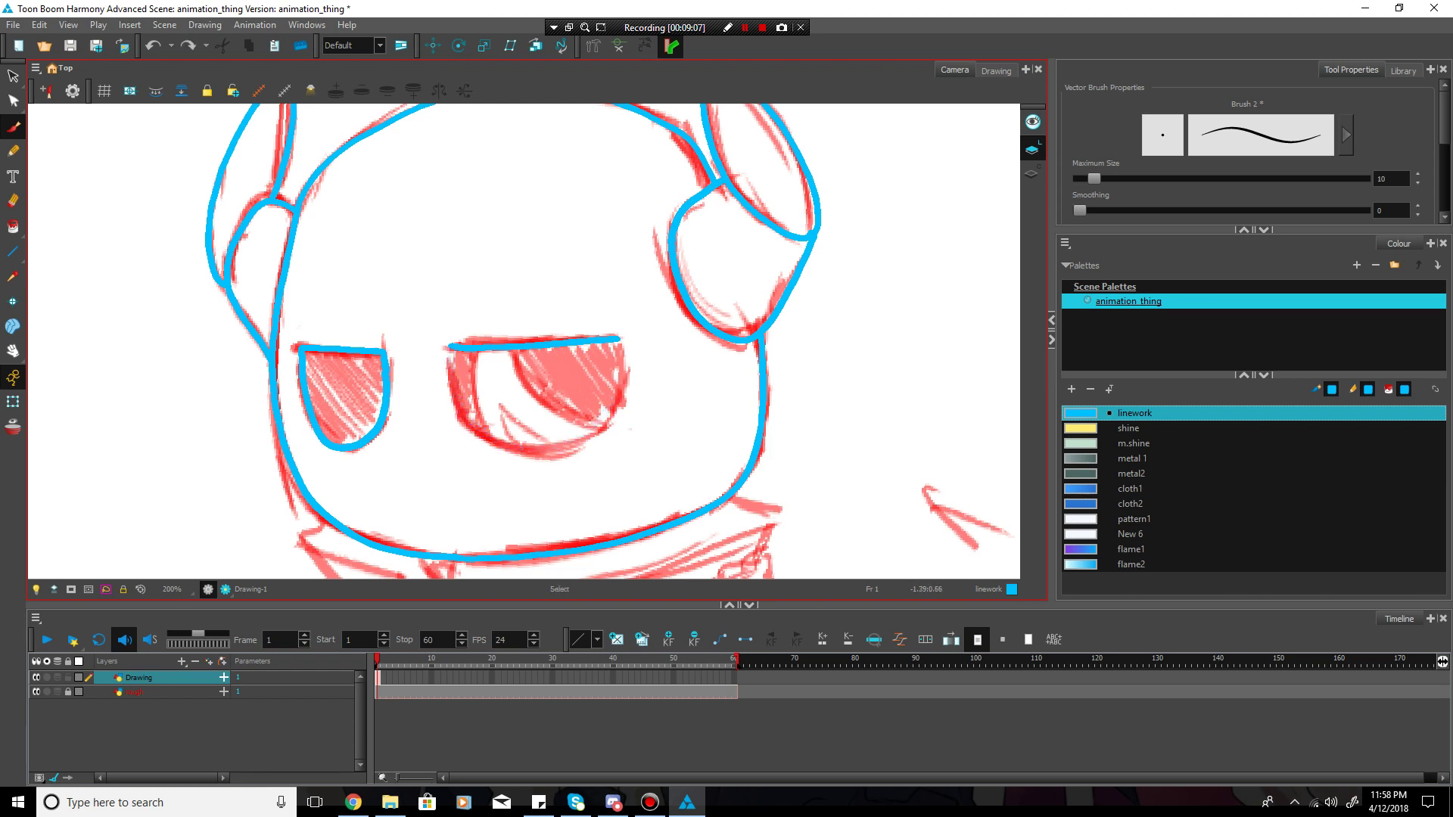
pyautogui.moveTo(450, 346)
pyautogui.mouseDown()
pyautogui.moveTo(475, 431)
pyautogui.moveTo(516, 453)
pyautogui.moveTo(566, 451)
pyautogui.moveTo(611, 420)
pyautogui.moveTo(619, 339)
pyautogui.mouseUp()
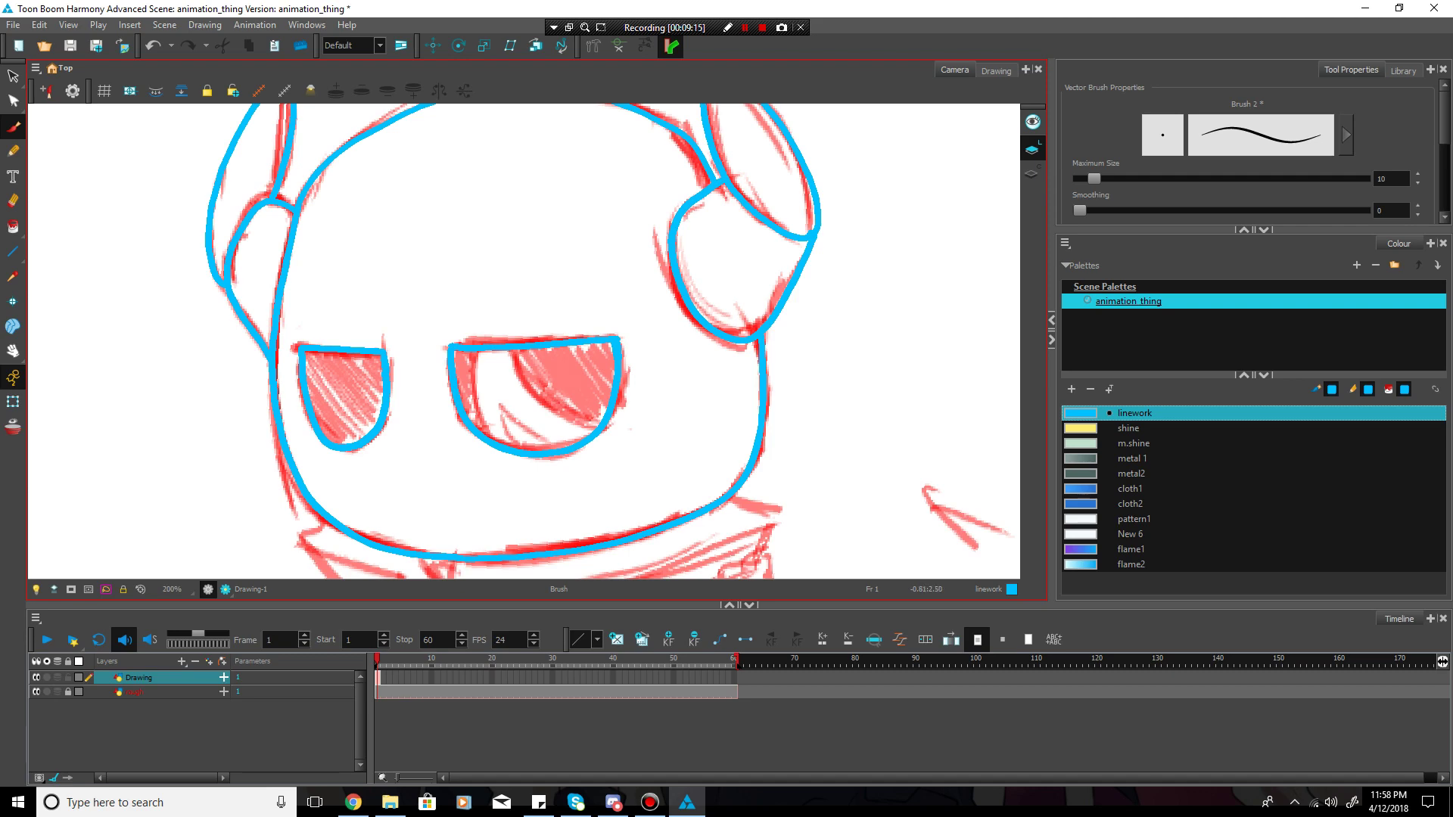
# - Ink a rounded chin guard beneath the head with a small grille of vertical bars inside it
pyautogui.press('space')
pyautogui.moveTo(560, 394); pyautogui.dragTo(575, 349)
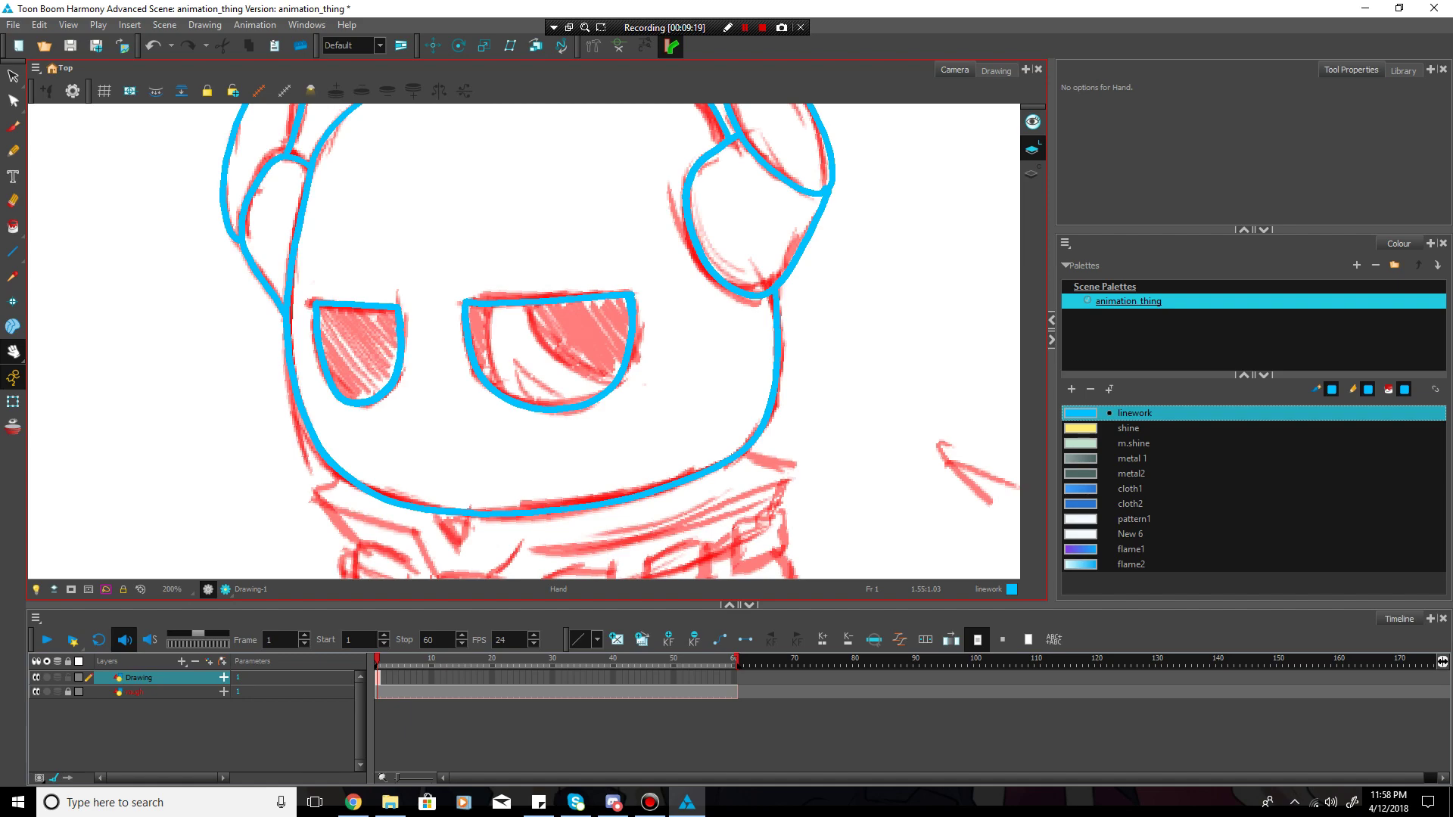
pyautogui.moveTo(560, 394); pyautogui.dragTo(567, 338)
pyautogui.moveTo(560, 409); pyautogui.dragTo(588, 235)
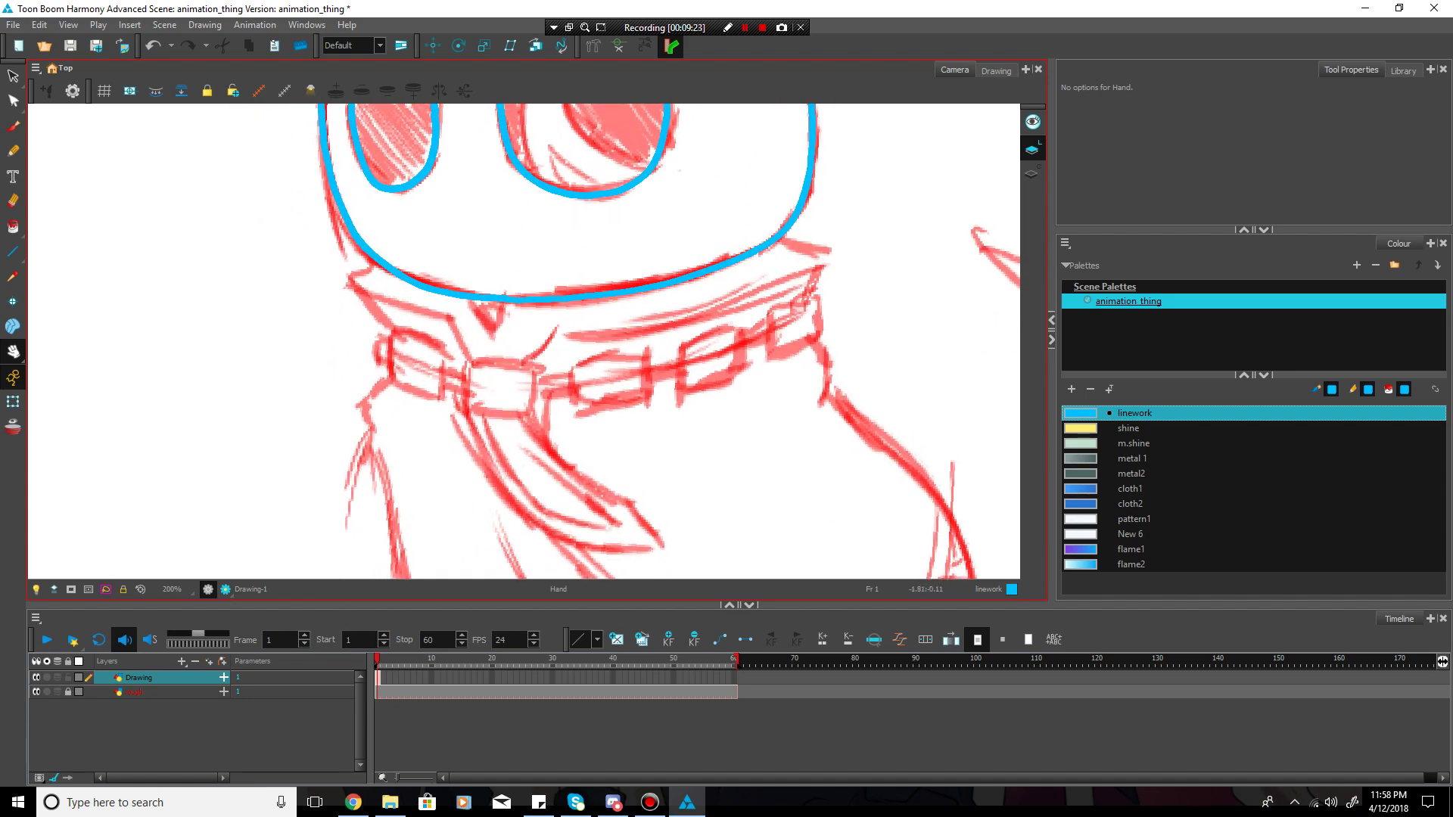
pyautogui.click(13, 126)
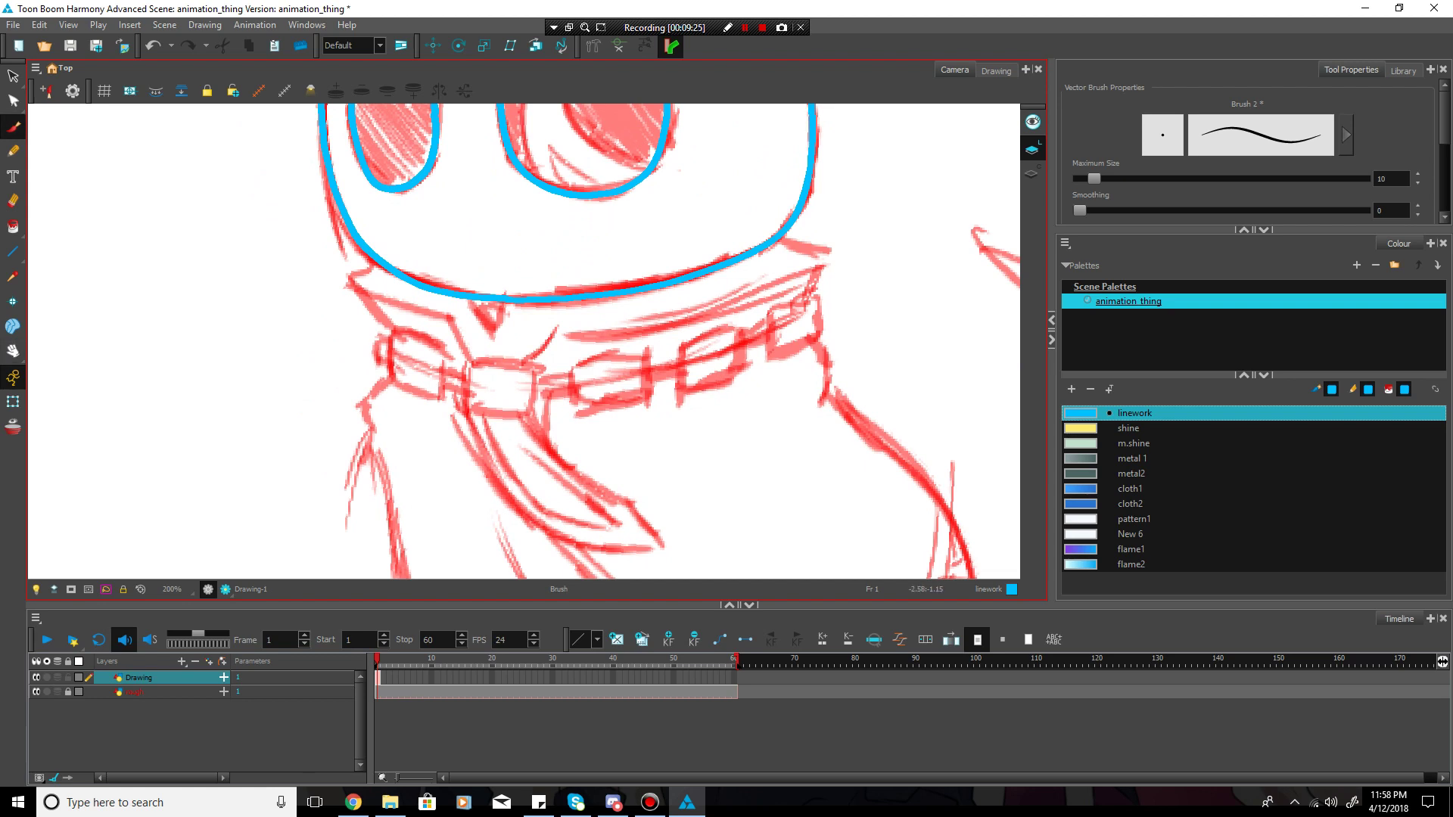
pyautogui.moveTo(433, 287)
pyautogui.mouseDown()
pyautogui.moveTo(475, 381)
pyautogui.moveTo(565, 409)
pyautogui.moveTo(644, 385)
pyautogui.moveTo(697, 277)
pyautogui.mouseUp()
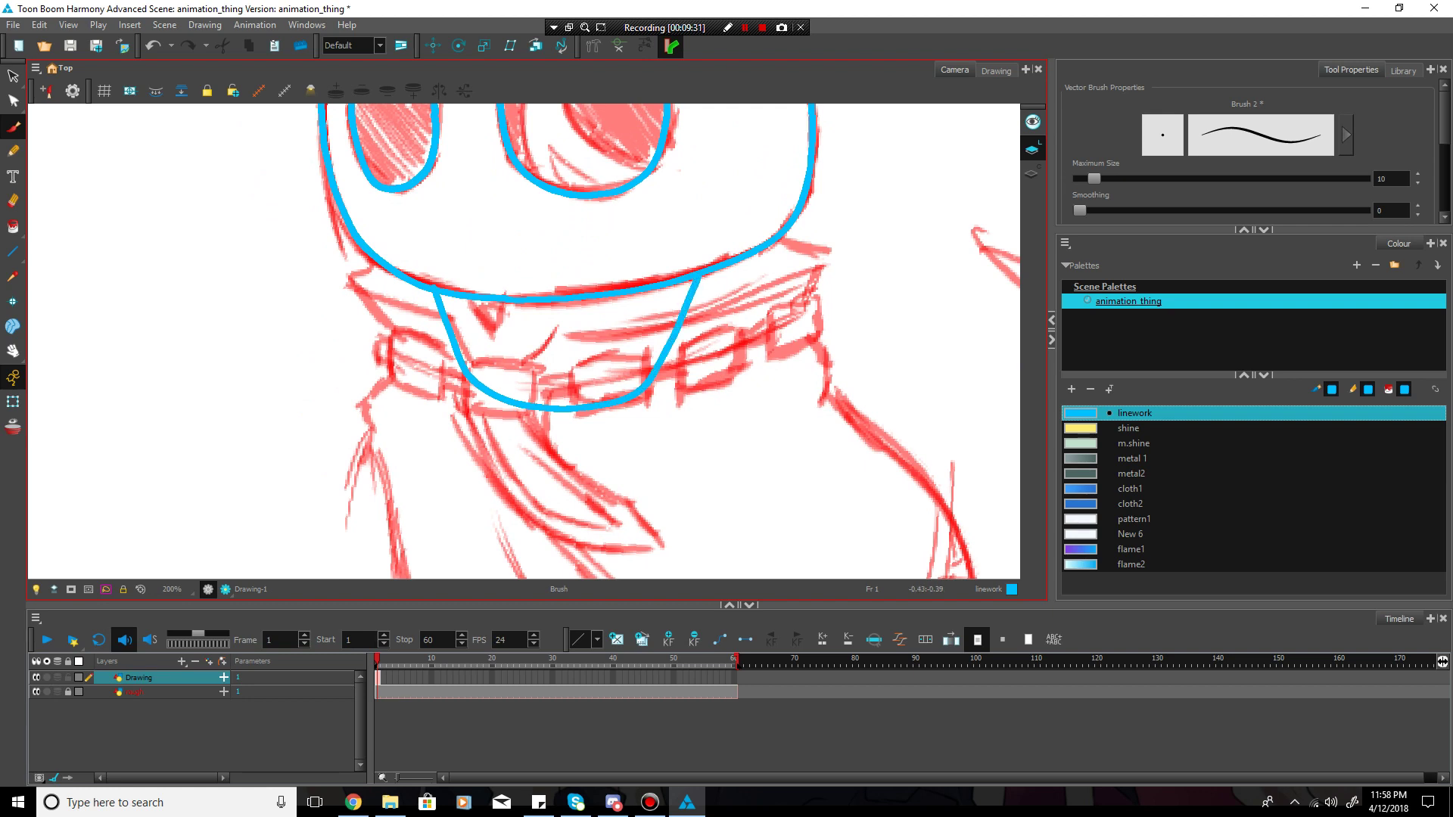
pyautogui.moveTo(475, 365)
pyautogui.mouseDown()
pyautogui.moveTo(460, 309)
pyautogui.moveTo(581, 309)
pyautogui.moveTo(580, 358)
pyautogui.moveTo(545, 376)
pyautogui.moveTo(479, 368)
pyautogui.moveTo(504, 313)
pyautogui.mouseUp()
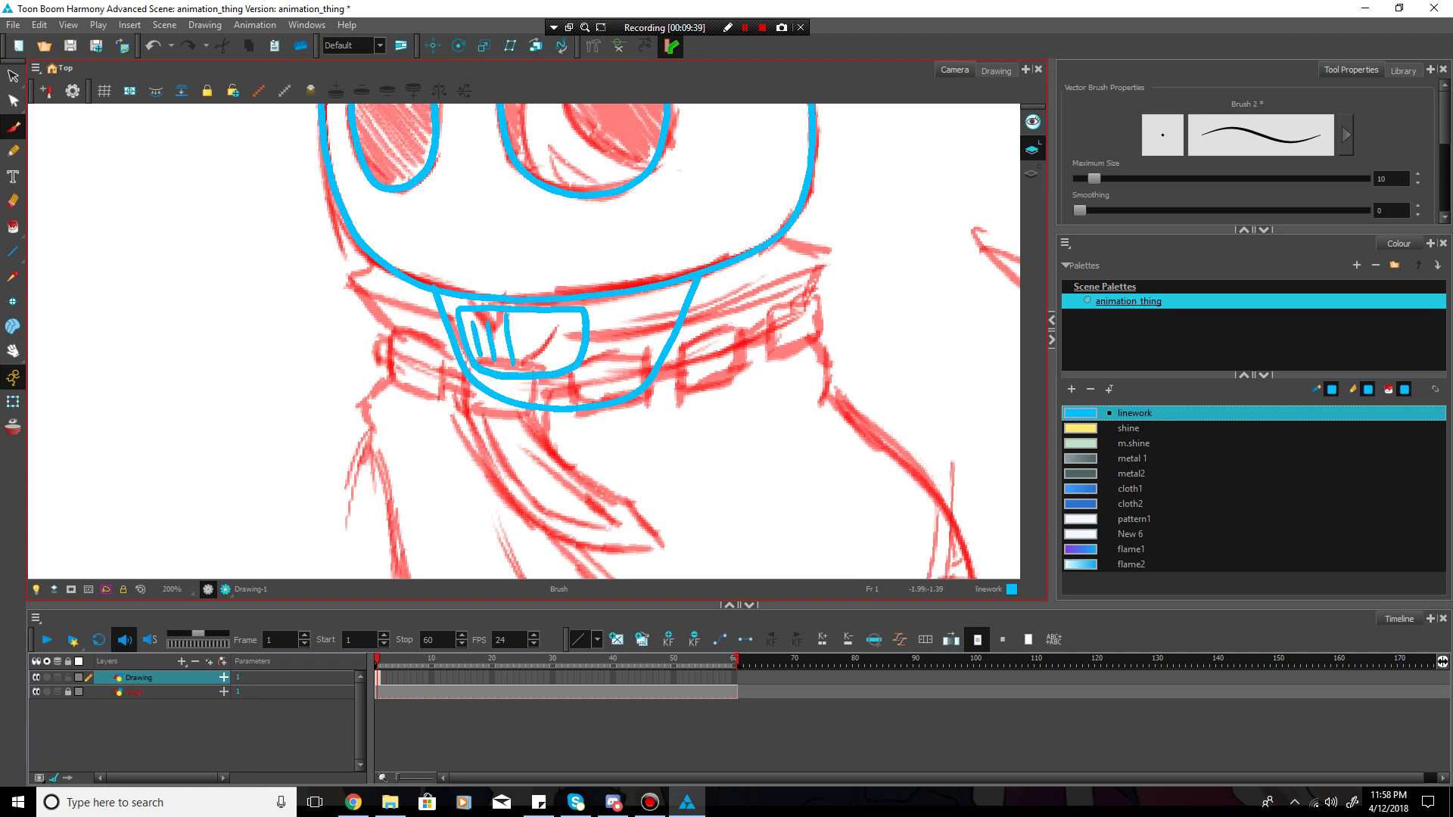
pyautogui.moveTo(532, 360)
pyautogui.mouseDown()
pyautogui.moveTo(525, 319)
pyautogui.moveTo(566, 319)
pyautogui.mouseUp()
# - Draw an invisible shading boundary with the Stroke tool inside the jaw, from the lower left of the face to the right ear piece
pyautogui.press('space')
pyautogui.moveTo(726, 220)
pyautogui.mouseDown()
pyautogui.moveTo(671, 350)
pyautogui.moveTo(771, 461)
pyautogui.moveTo(742, 521)
pyautogui.moveTo(757, 551)
pyautogui.moveTo(787, 484)
pyautogui.moveTo(812, 335)
pyautogui.moveTo(841, 312)
pyautogui.moveTo(811, 484)
pyautogui.moveTo(781, 471)
pyautogui.moveTo(828, 531)
pyautogui.moveTo(695, 486)
pyautogui.mouseUp()
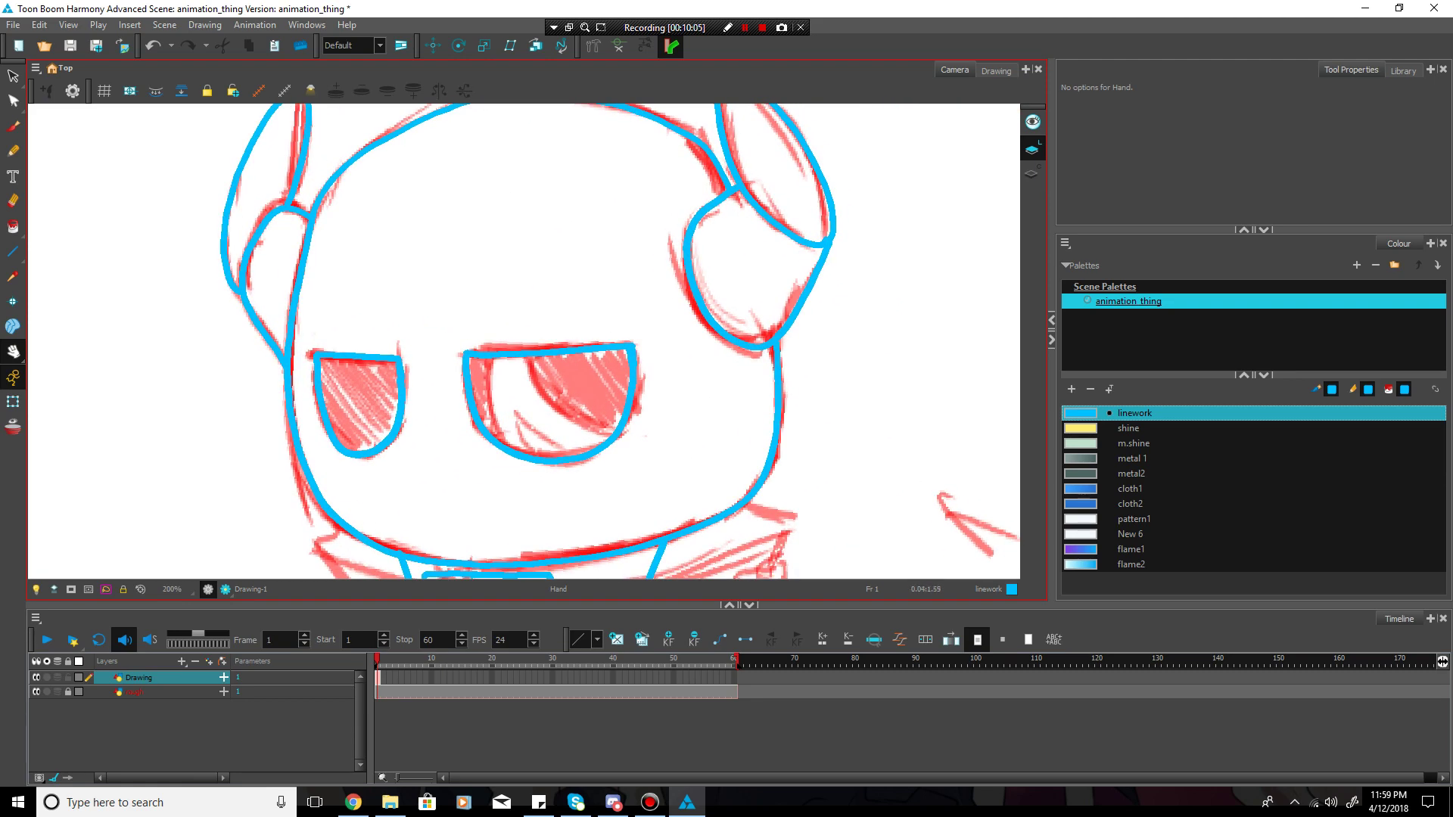
pyautogui.click(13, 227)
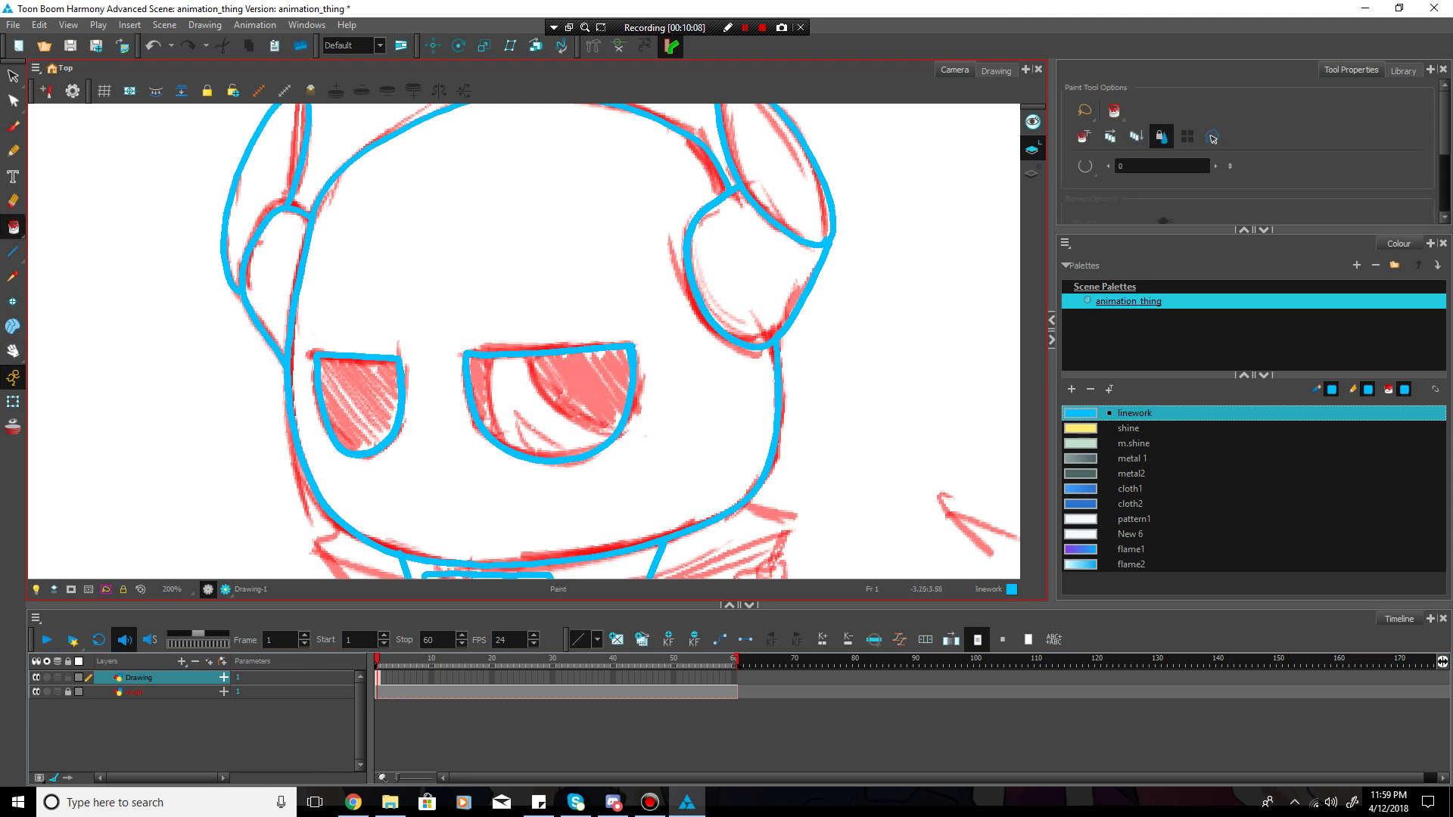
pyautogui.click(13, 351)
pyautogui.moveTo(455, 348)
pyautogui.mouseDown()
pyautogui.moveTo(476, 344)
pyautogui.moveTo(561, 454)
pyautogui.moveTo(399, 317)
pyautogui.moveTo(316, 210)
pyautogui.mouseUp()
pyautogui.moveTo(359, 152); pyautogui.dragTo(487, 246)
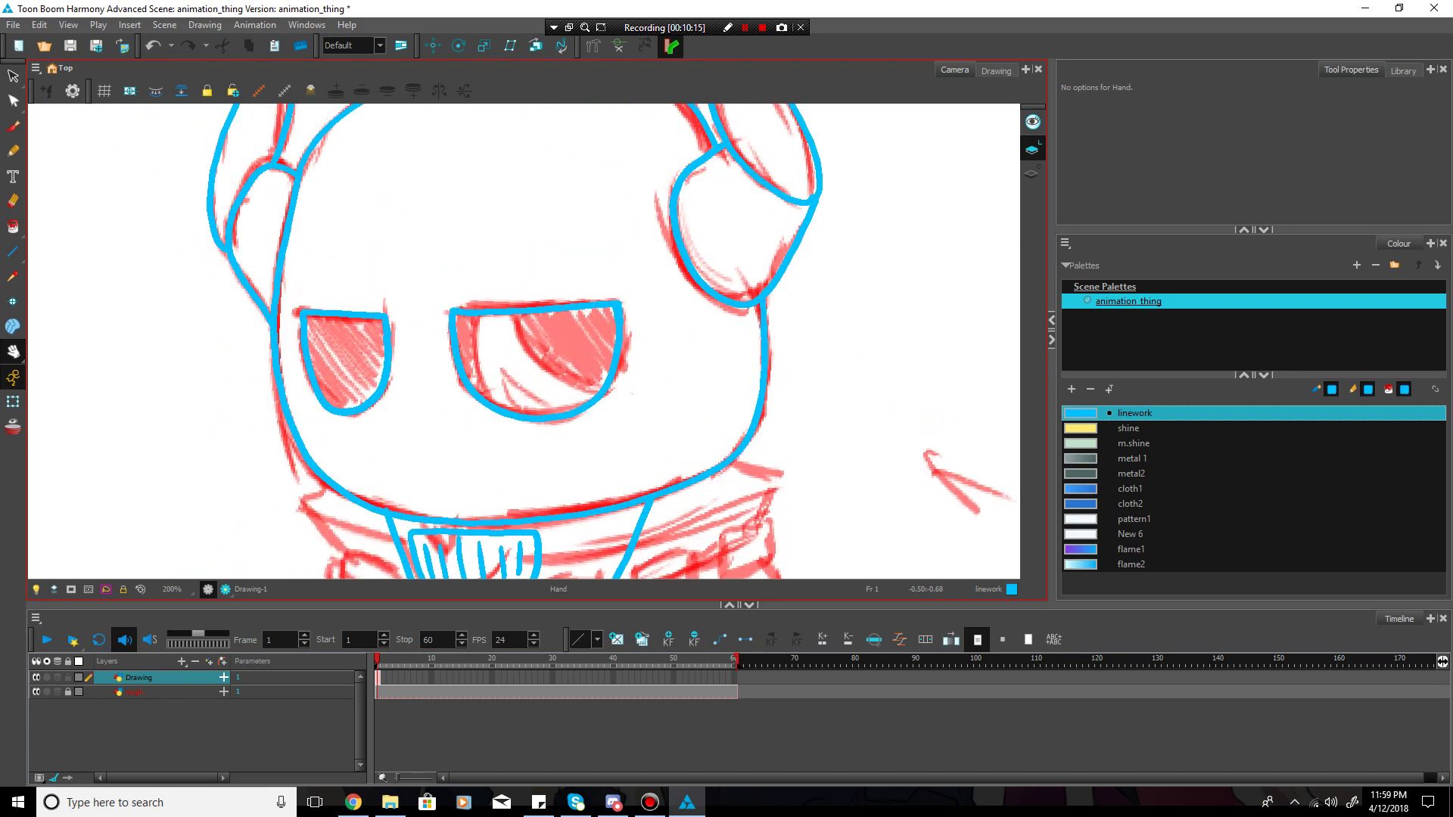
pyautogui.moveTo(12, 225); pyautogui.dragTo(68, 308)
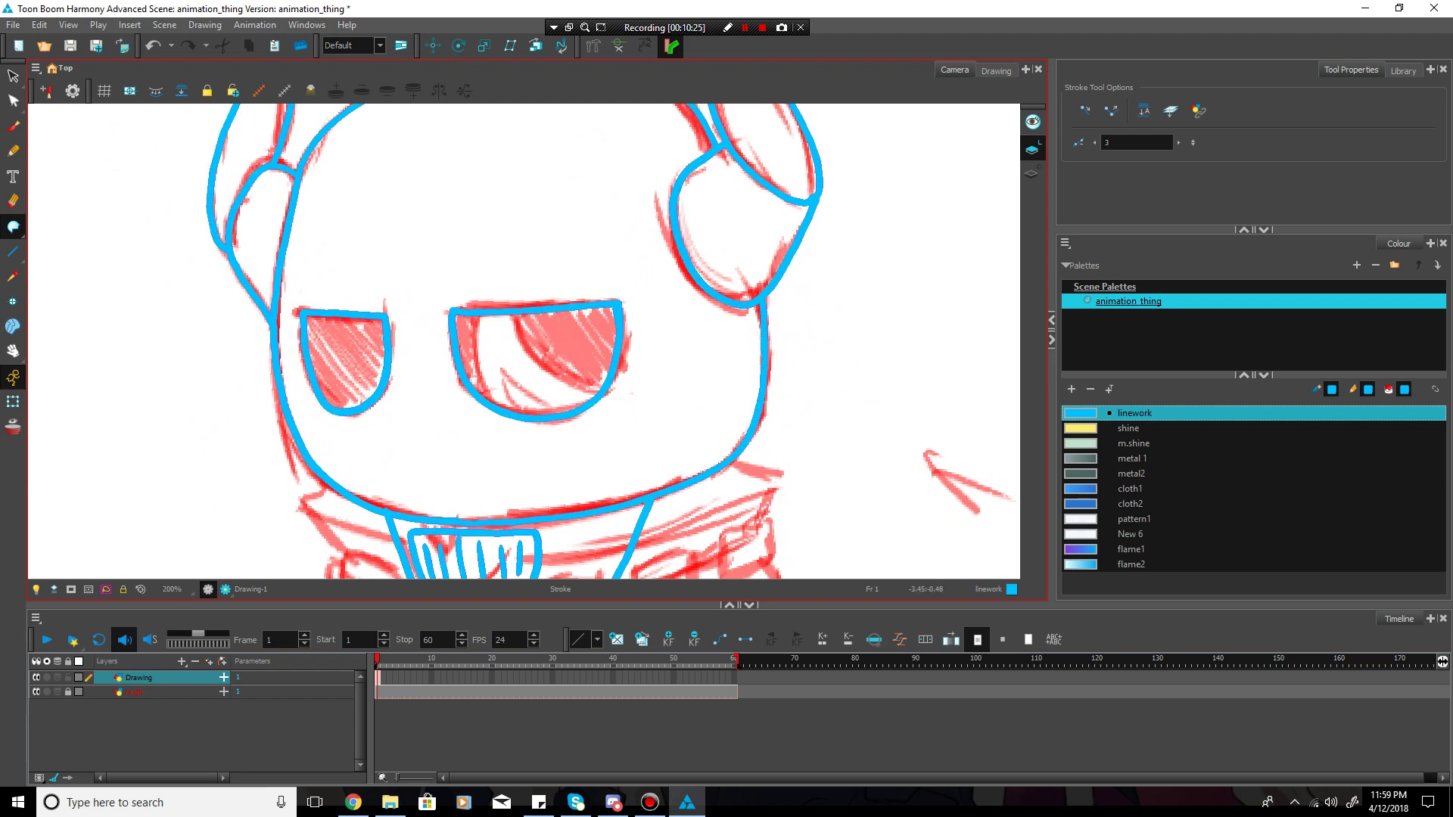
pyautogui.moveTo(324, 475)
pyautogui.mouseDown()
pyautogui.moveTo(384, 496)
pyautogui.moveTo(513, 504)
pyautogui.moveTo(647, 463)
pyautogui.moveTo(679, 442)
pyautogui.moveTo(713, 297)
pyautogui.mouseUp()
# - Draw shading boundary strokes across both horns, both ear pieces and the crown beside the right ear piece
pyautogui.press('space')
pyautogui.moveTo(664, 326); pyautogui.dragTo(710, 423)
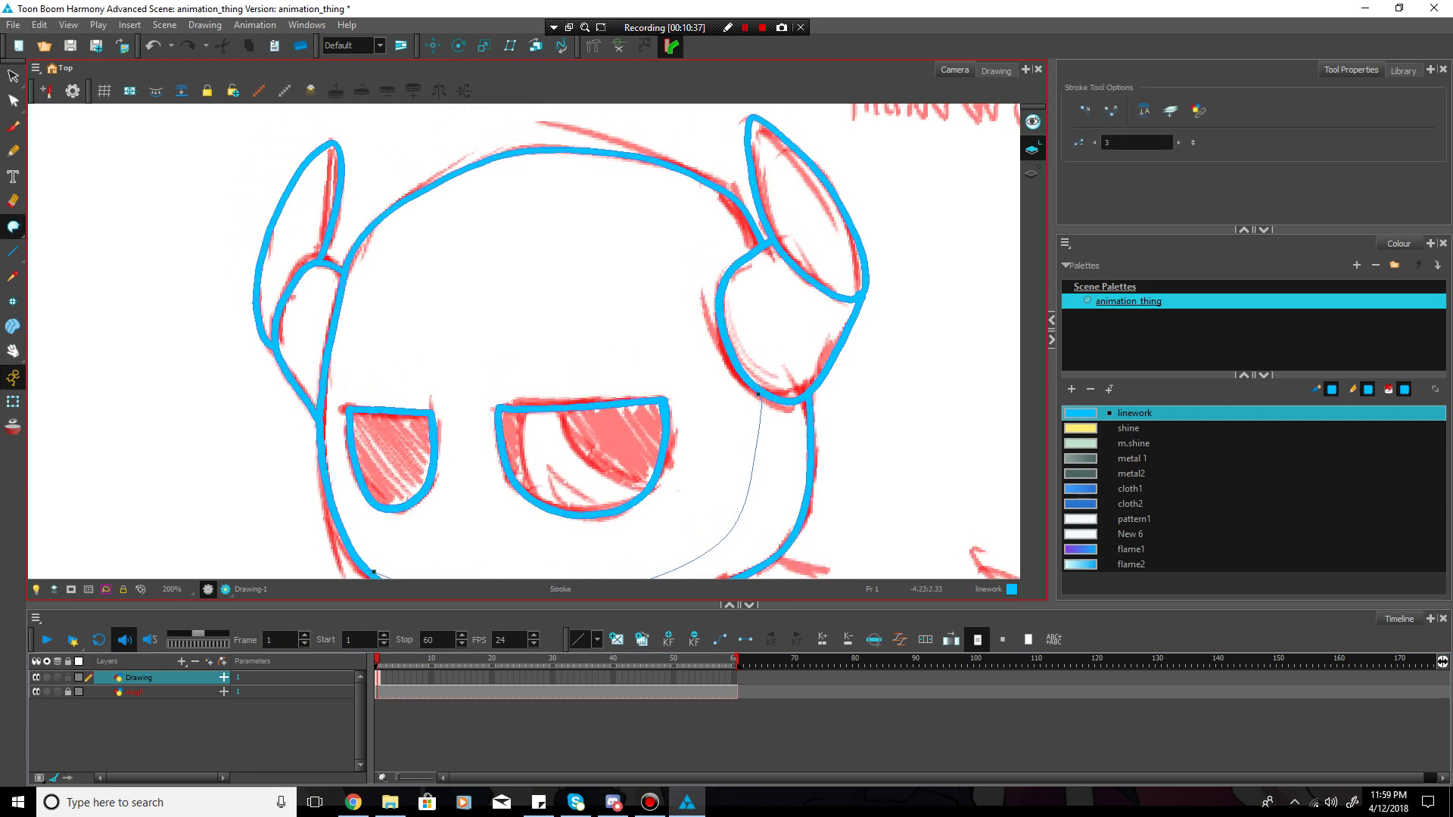
pyautogui.moveTo(314, 399)
pyautogui.mouseDown()
pyautogui.moveTo(288, 300)
pyautogui.moveTo(322, 211)
pyautogui.mouseUp()
pyautogui.moveTo(334, 149); pyautogui.dragTo(335, 138)
pyautogui.moveTo(834, 195)
pyautogui.mouseDown()
pyautogui.moveTo(853, 270)
pyautogui.moveTo(841, 294)
pyautogui.mouseUp()
pyautogui.moveTo(773, 248)
pyautogui.mouseDown()
pyautogui.moveTo(819, 313)
pyautogui.moveTo(775, 381)
pyautogui.mouseUp()
pyautogui.moveTo(734, 243); pyautogui.dragTo(703, 183)
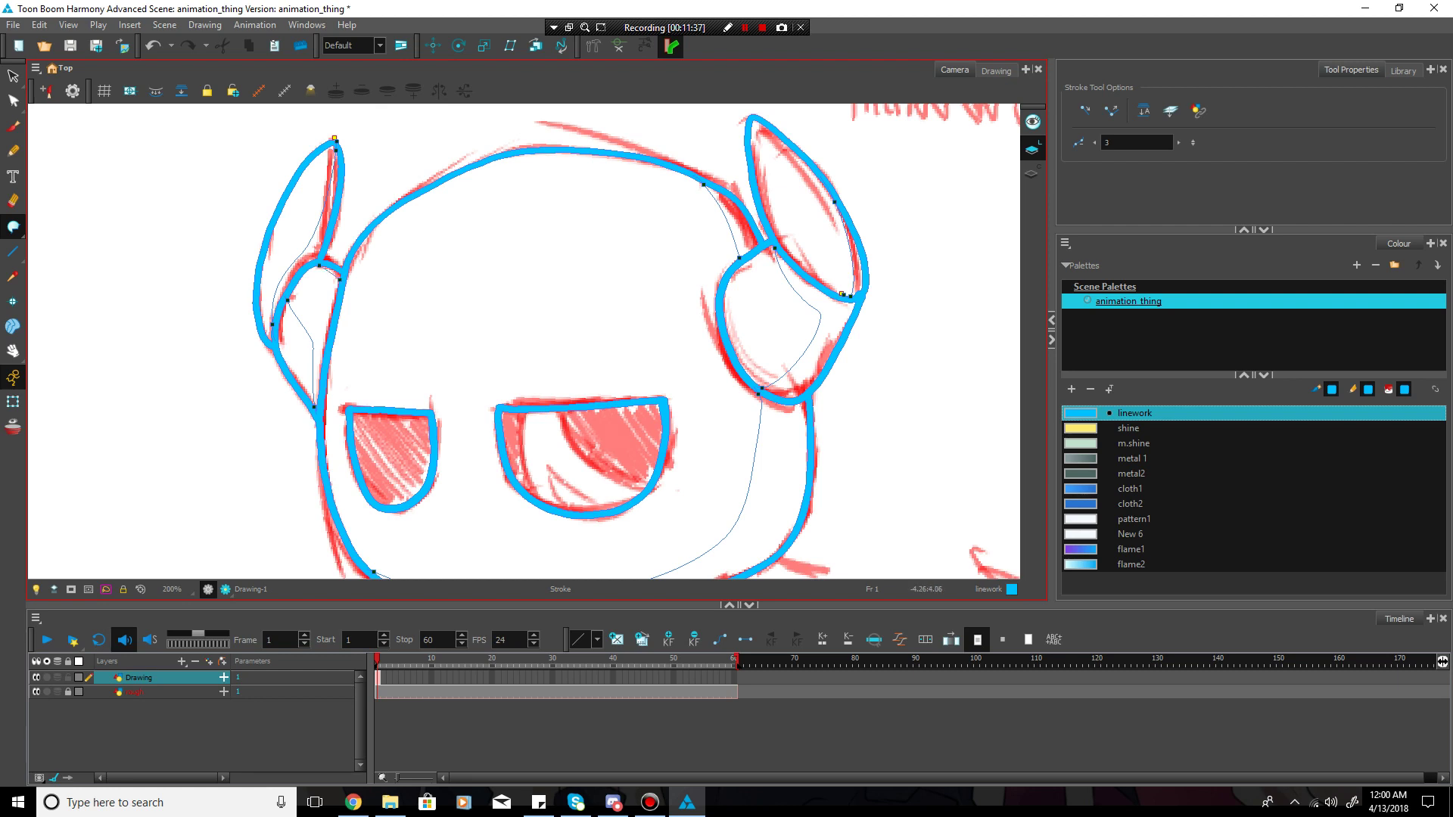
# - Look through the colour swatches from shine to cloth2 and return to linework
pyautogui.click(1128, 428)
pyautogui.click(1133, 444)
pyautogui.click(1132, 458)
pyautogui.click(1131, 473)
pyautogui.press('Down')
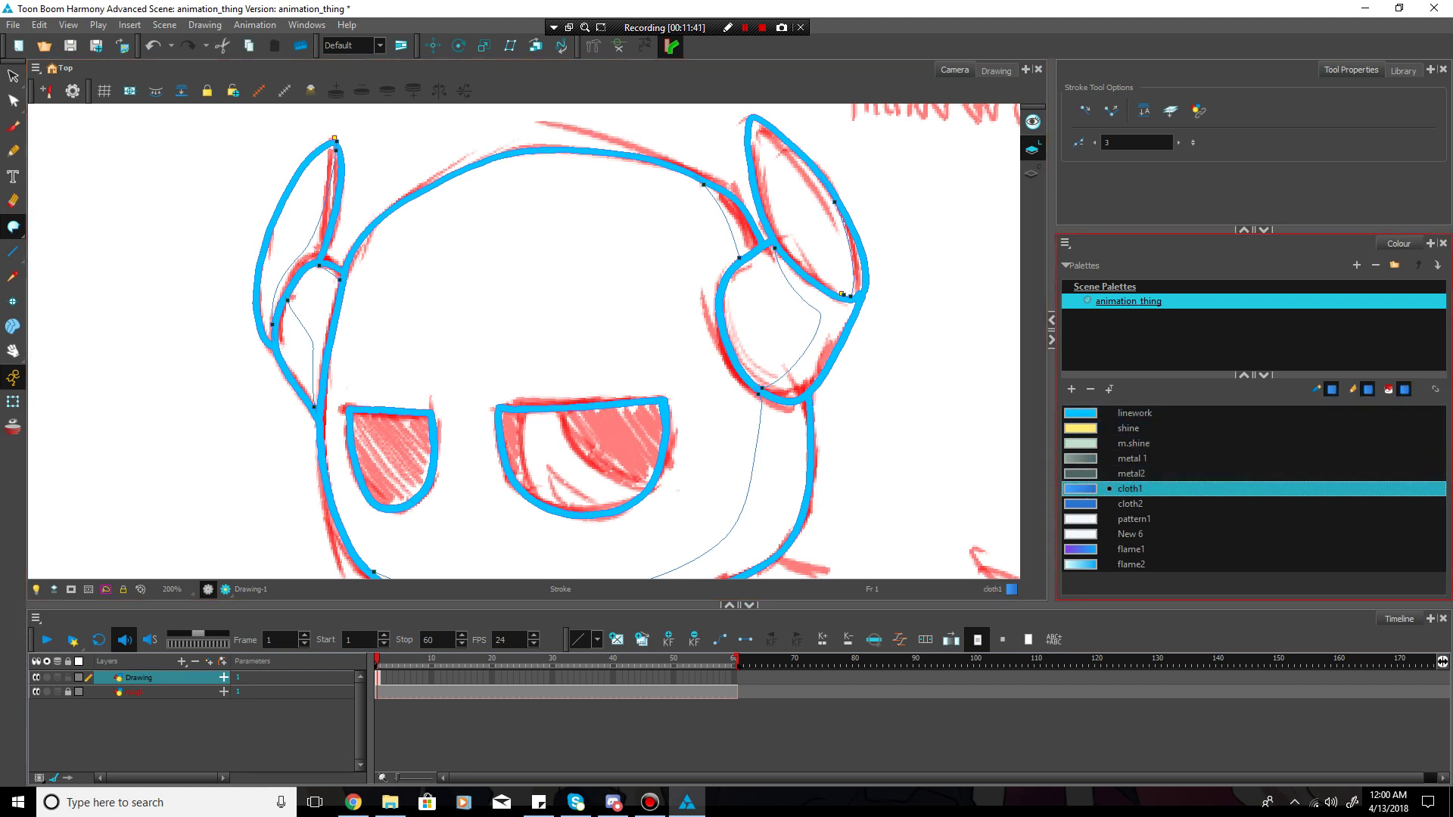
pyautogui.press('Down')
pyautogui.press('Up')
pyautogui.press('Up')
pyautogui.press('Up')
pyautogui.press('Up')
pyautogui.press('Up')
pyautogui.press('Up')
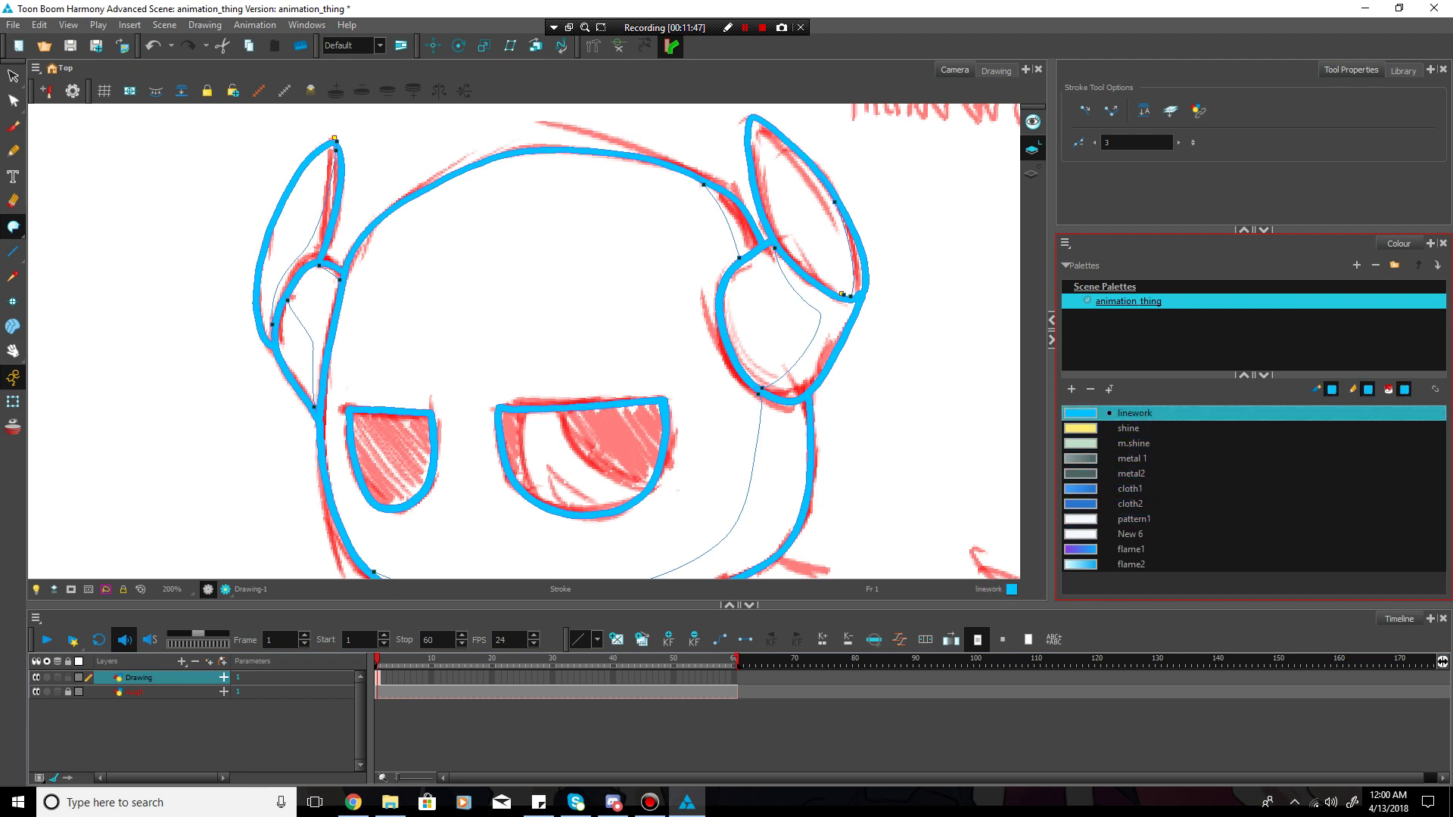
pyautogui.click(1131, 474)
pyautogui.click(1134, 414)
# - Fill the shaded areas of the jaw, both ear pieces and both horns with the metal2 colour using the Paint tool
pyautogui.click(14, 227)
pyautogui.click(60, 223)
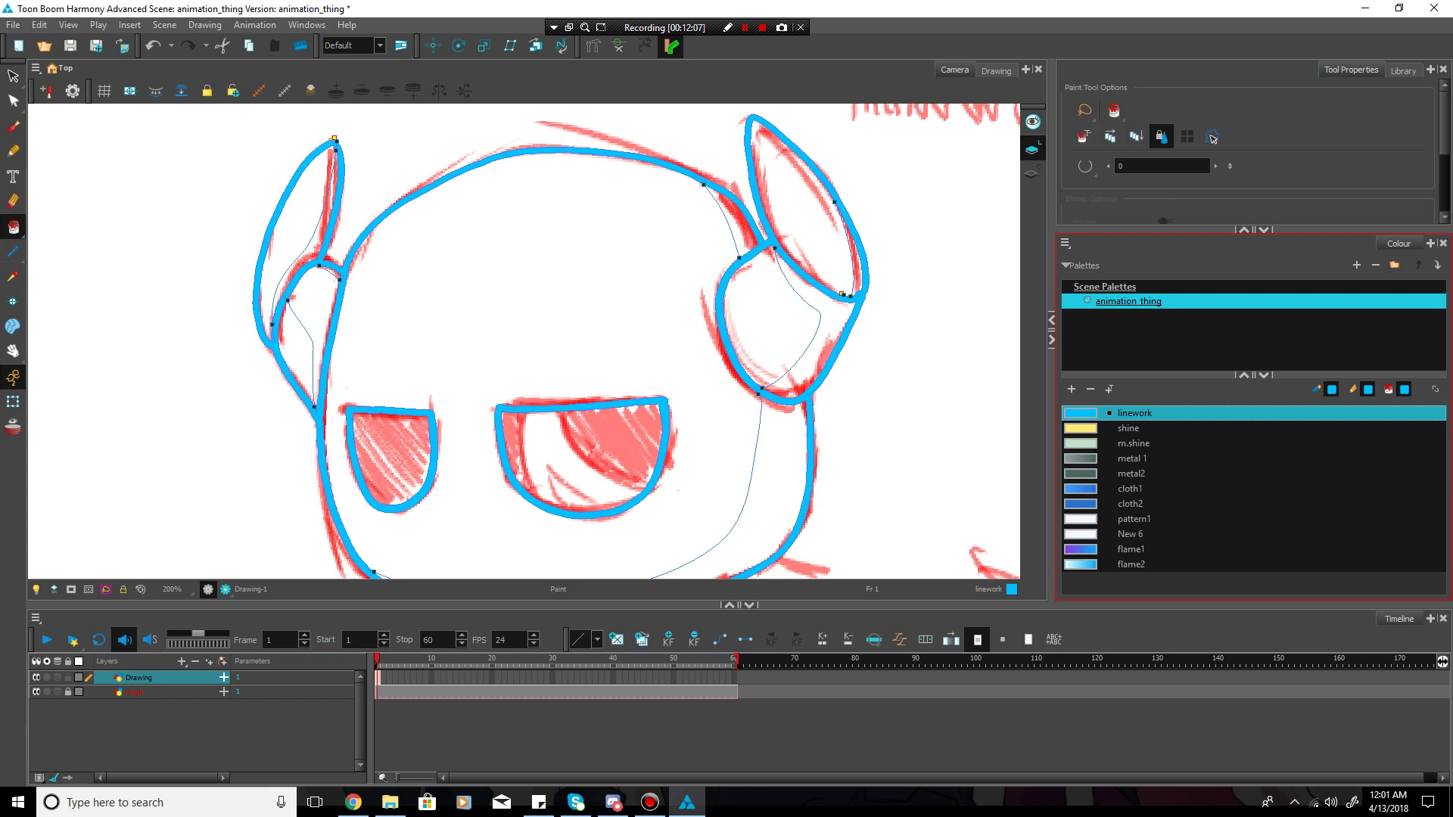
pyautogui.click(1131, 474)
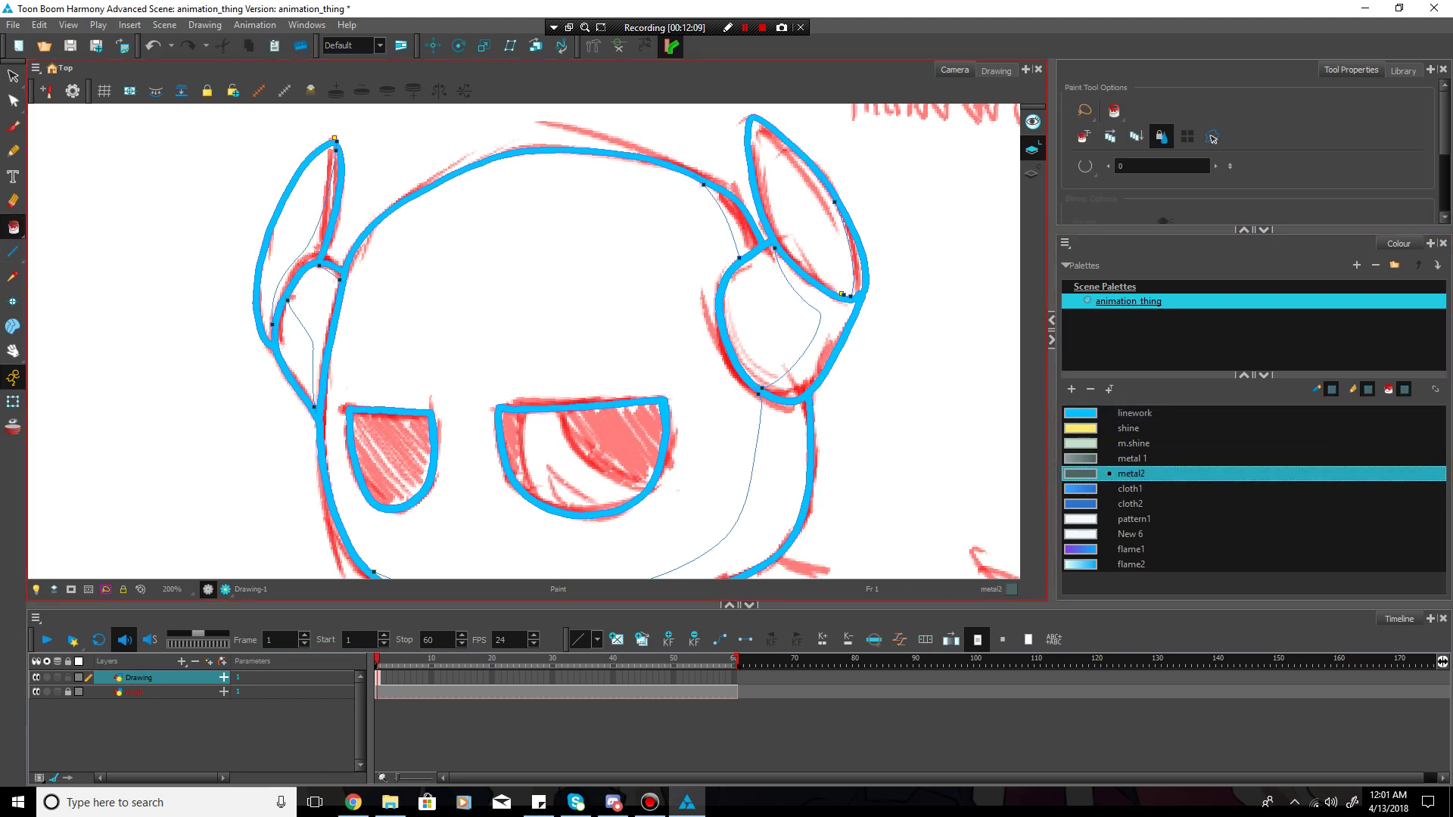
pyautogui.click(779, 485)
pyautogui.click(802, 333)
pyautogui.click(856, 253)
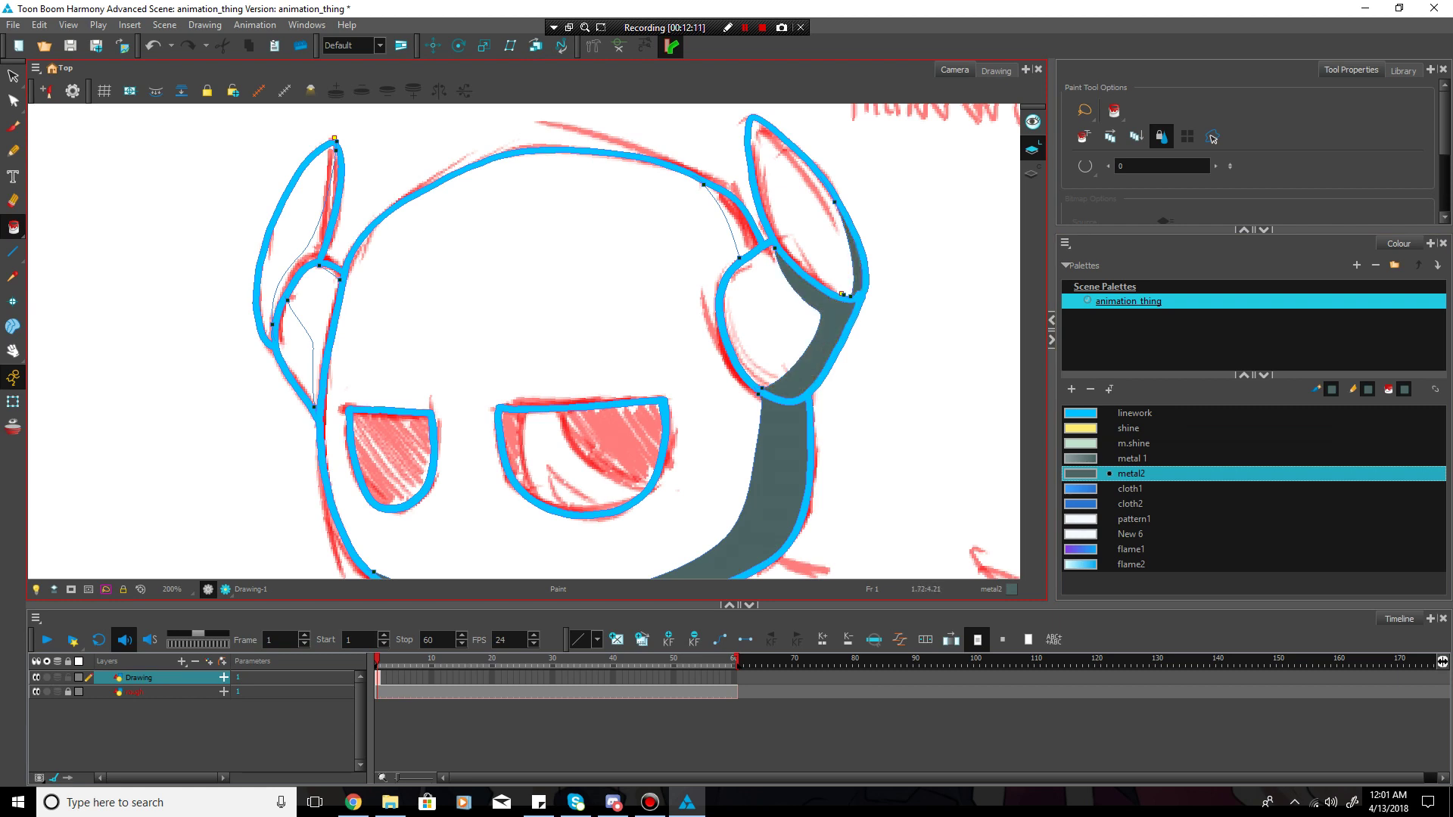
pyautogui.click(321, 311)
pyautogui.click(316, 240)
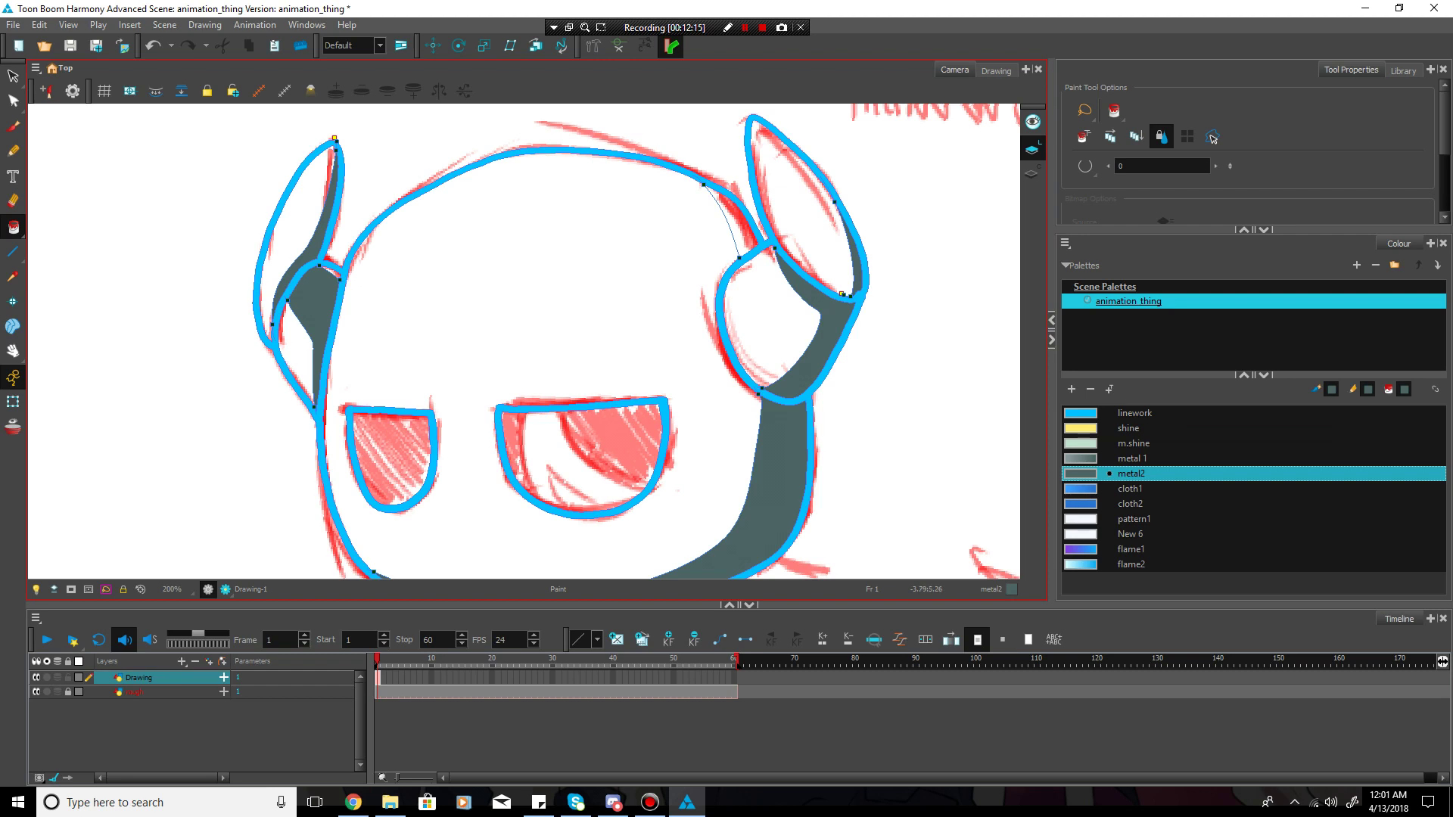
# - Draw highlight boundaries with the Stroke tool along both horns and ear pieces, the crown with a rounded shine patch, and the face's left edge
pyautogui.click(13, 227)
pyautogui.click(62, 307)
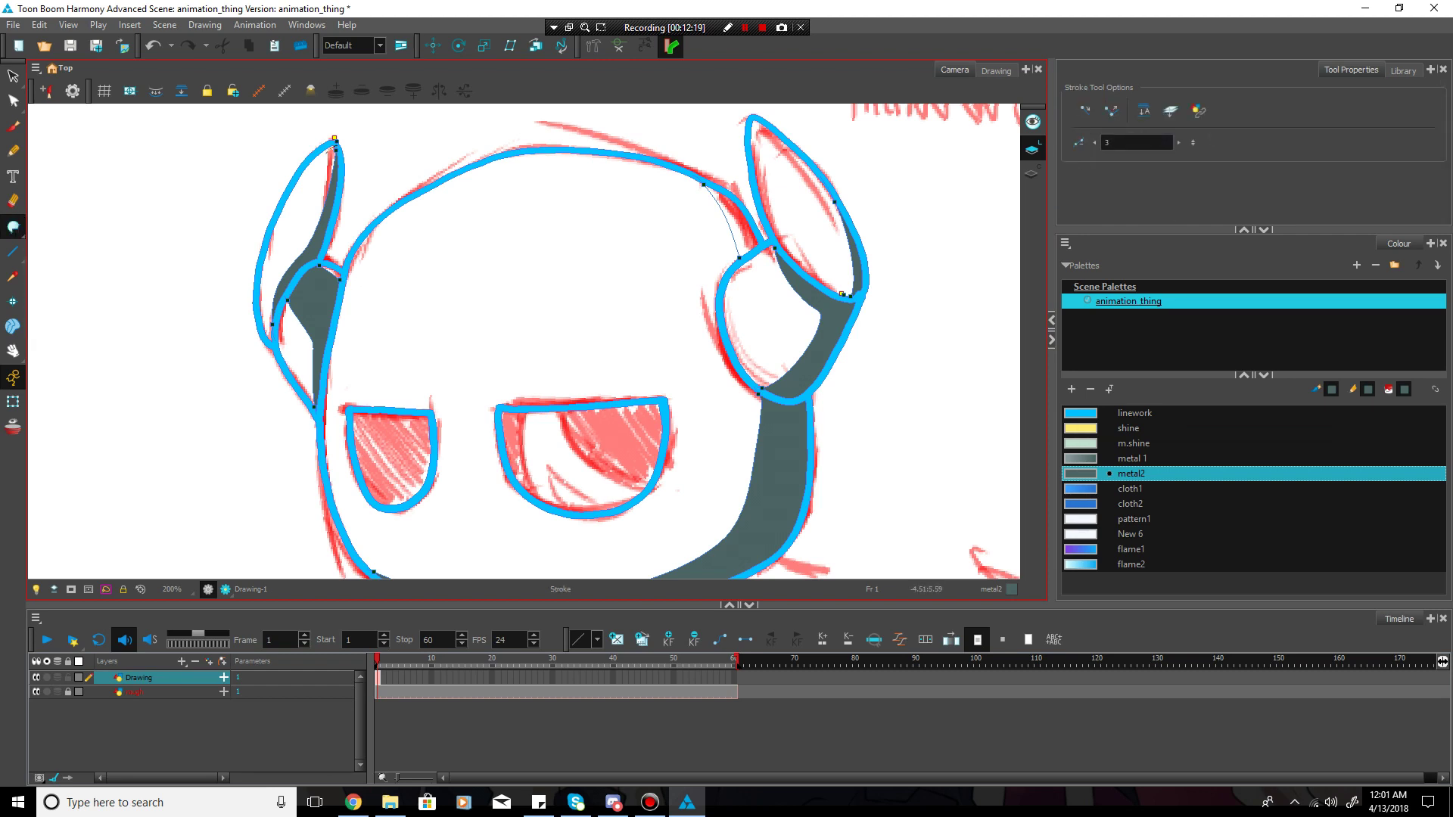
pyautogui.moveTo(310, 175); pyautogui.dragTo(265, 308)
pyautogui.moveTo(689, 176)
pyautogui.mouseDown()
pyautogui.moveTo(552, 178)
pyautogui.moveTo(468, 212)
pyautogui.mouseUp()
pyautogui.hotkey('ctrl', 'z')
pyautogui.moveTo(482, 187)
pyautogui.mouseDown()
pyautogui.moveTo(607, 162)
pyautogui.moveTo(703, 183)
pyautogui.mouseUp()
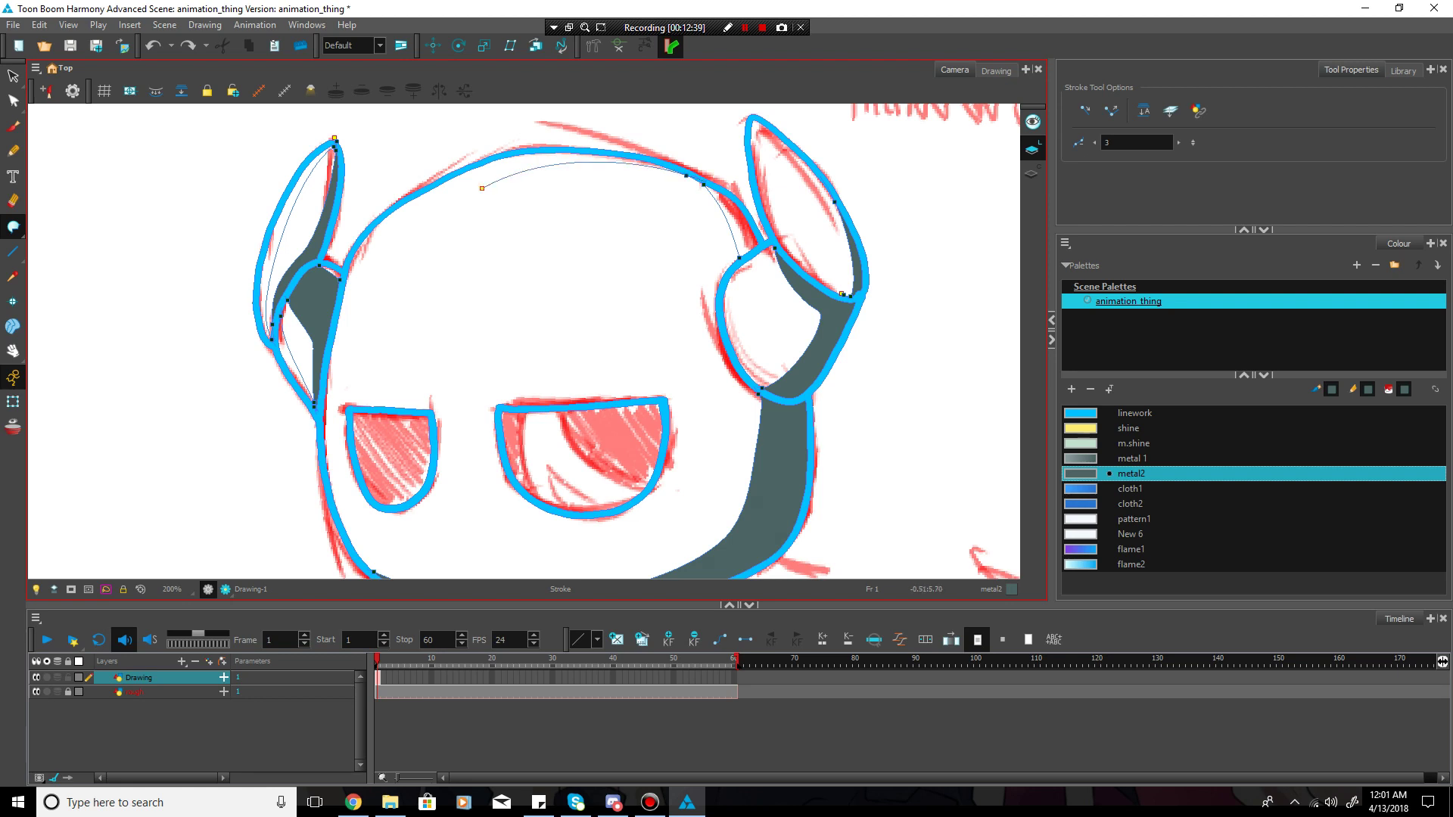
pyautogui.moveTo(504, 194)
pyautogui.mouseDown()
pyautogui.moveTo(450, 269)
pyautogui.moveTo(414, 287)
pyautogui.moveTo(370, 267)
pyautogui.moveTo(361, 287)
pyautogui.moveTo(334, 451)
pyautogui.moveTo(363, 561)
pyautogui.mouseUp()
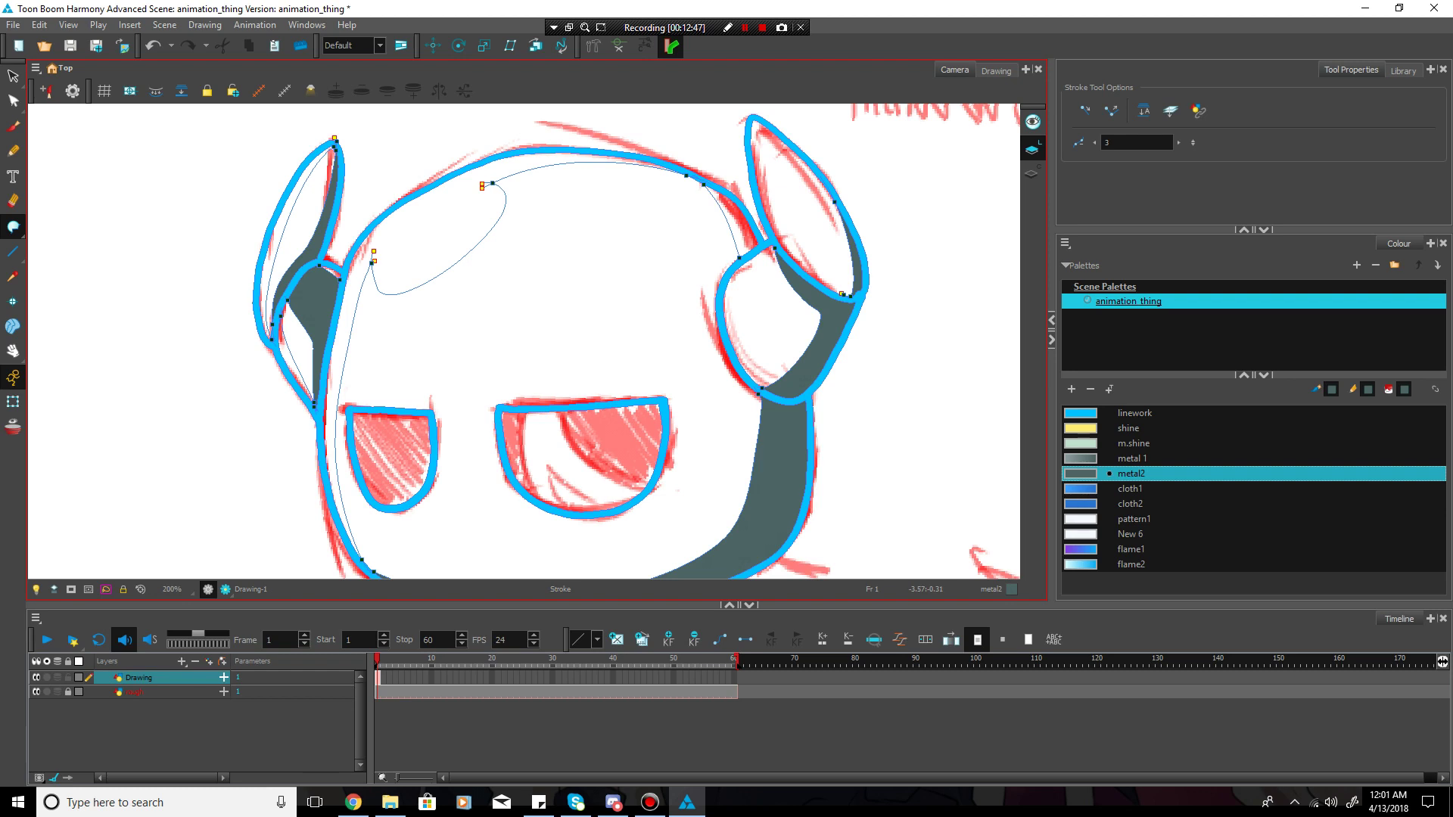
pyautogui.moveTo(724, 306); pyautogui.dragTo(769, 246)
pyautogui.moveTo(758, 141); pyautogui.dragTo(785, 249)
# - Fill the highlight areas on the crown, both horns and both ear pieces with the m.shine colour
pyautogui.moveTo(13, 225); pyautogui.dragTo(45, 224)
pyautogui.click(1132, 443)
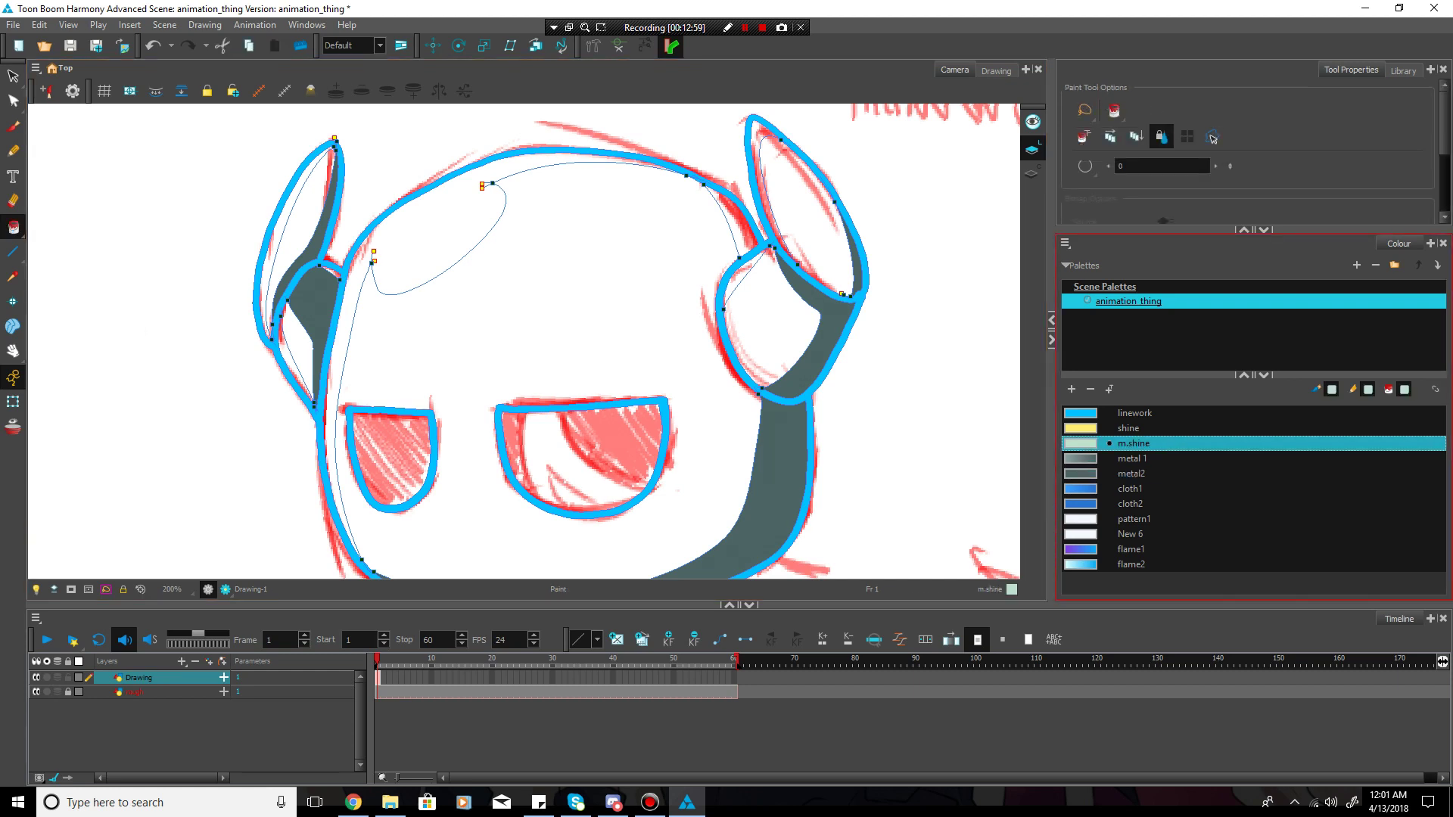
pyautogui.click(735, 280)
pyautogui.click(758, 155)
pyautogui.click(436, 233)
pyautogui.click(291, 236)
pyautogui.click(300, 372)
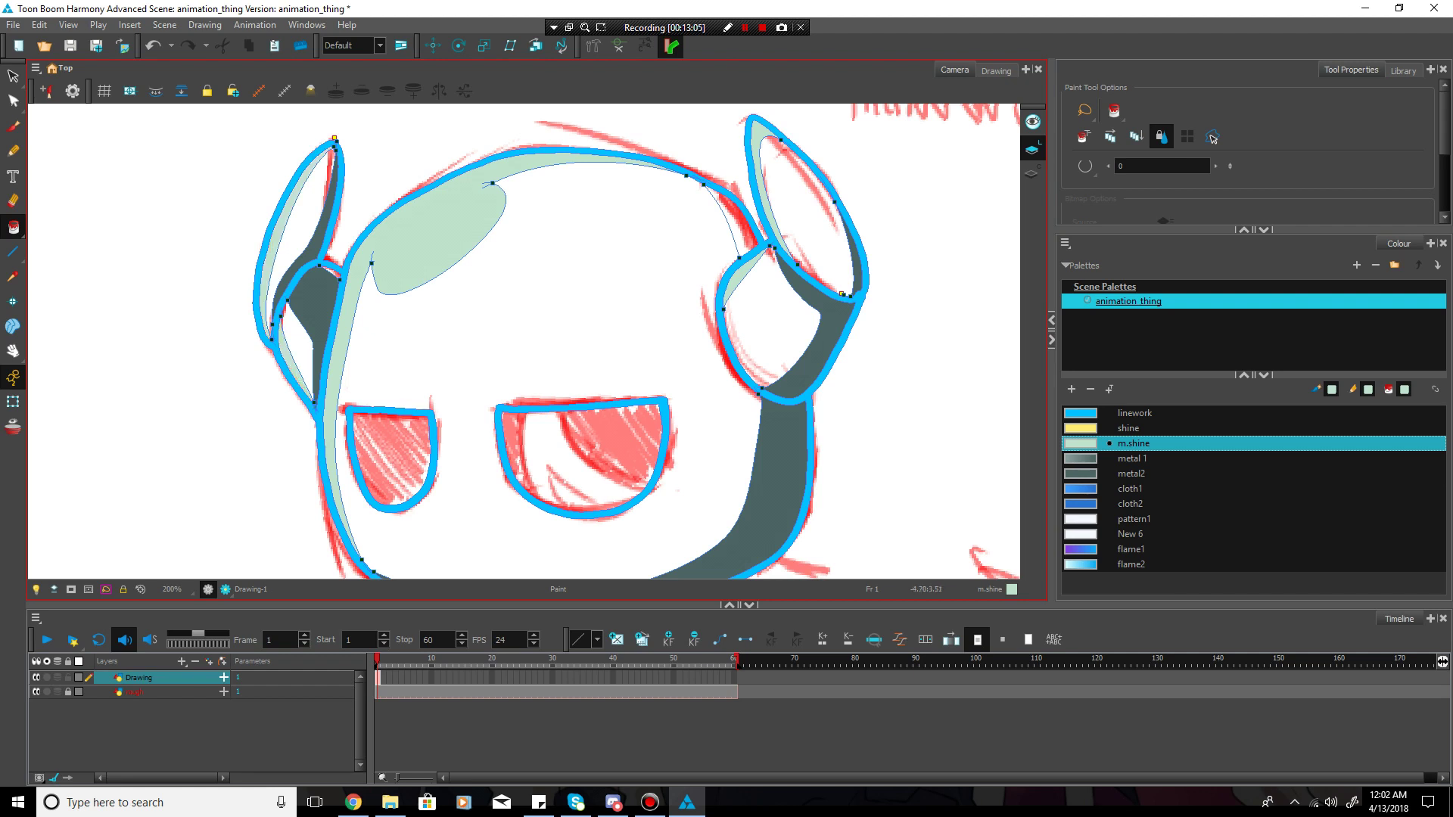
# - Fill the small shaded area of the crown beside the right ear piece with the metal2 colour
pyautogui.click(1131, 474)
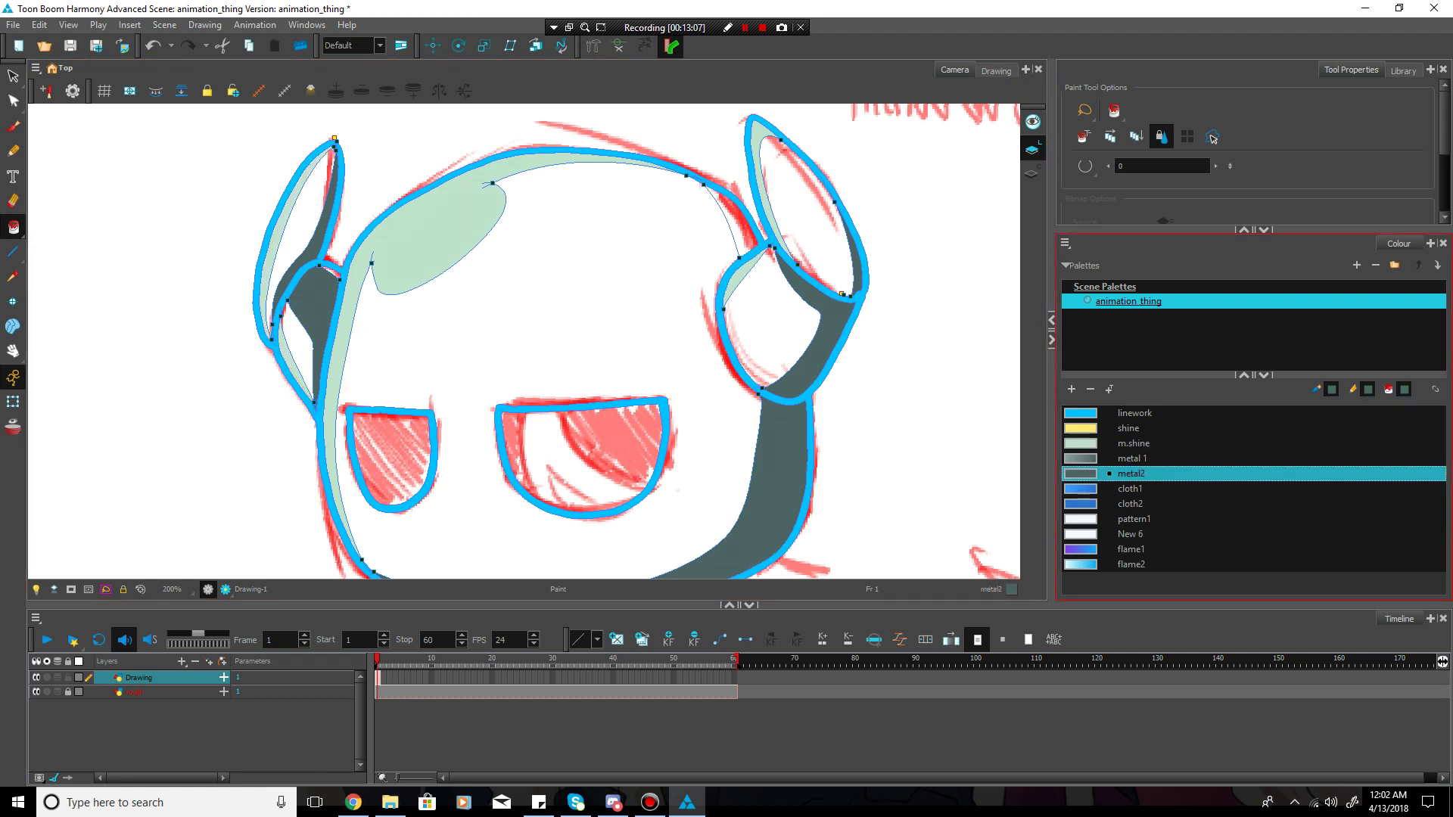
pyautogui.click(737, 219)
pyautogui.press('space')
pyautogui.moveTo(841, 294); pyautogui.dragTo(855, 127)
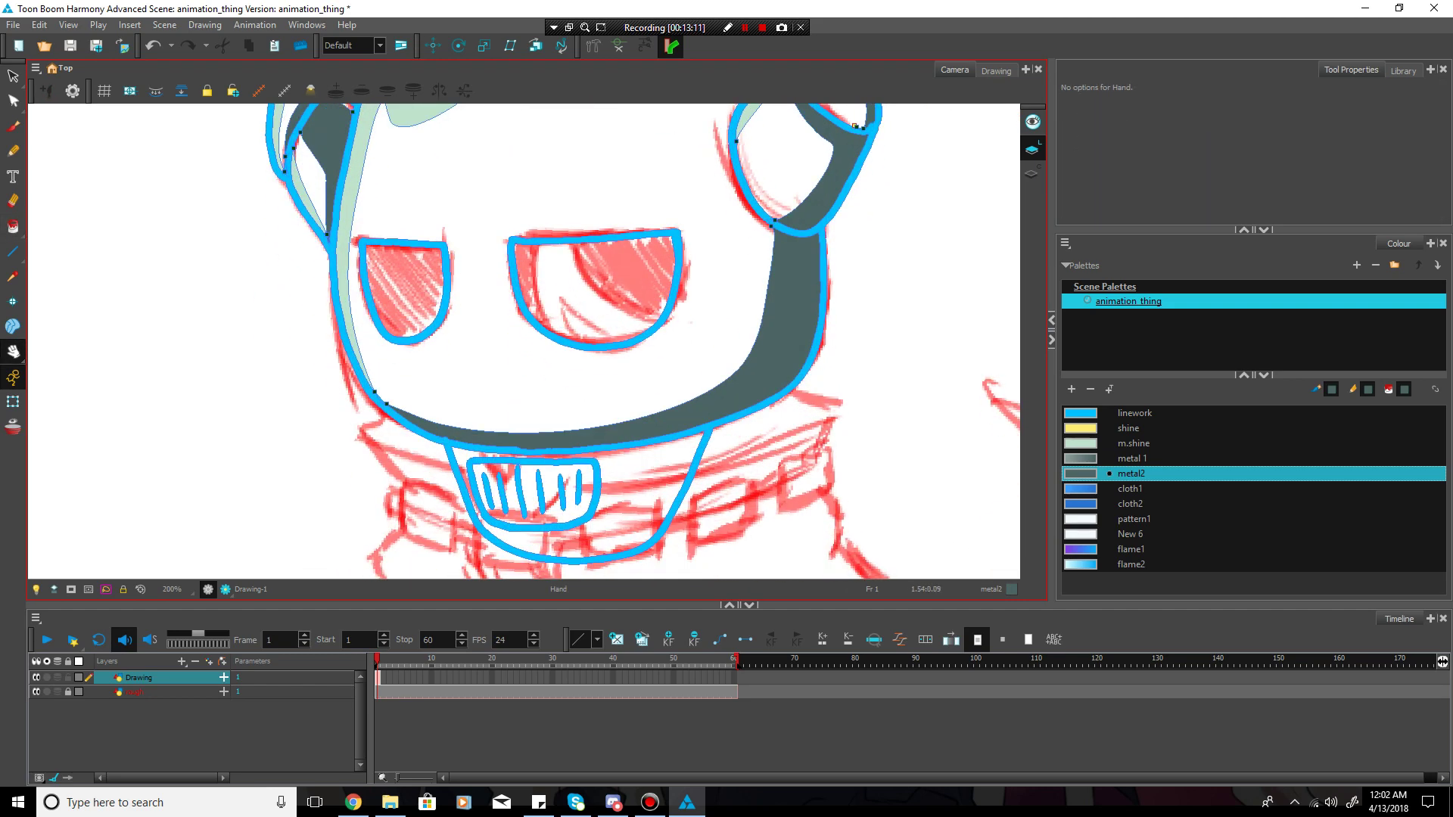
# - Fill the chin piece below the jaw and the inside of its slatted vent with the metal2 colour using the Paint tool
pyautogui.click(13, 226)
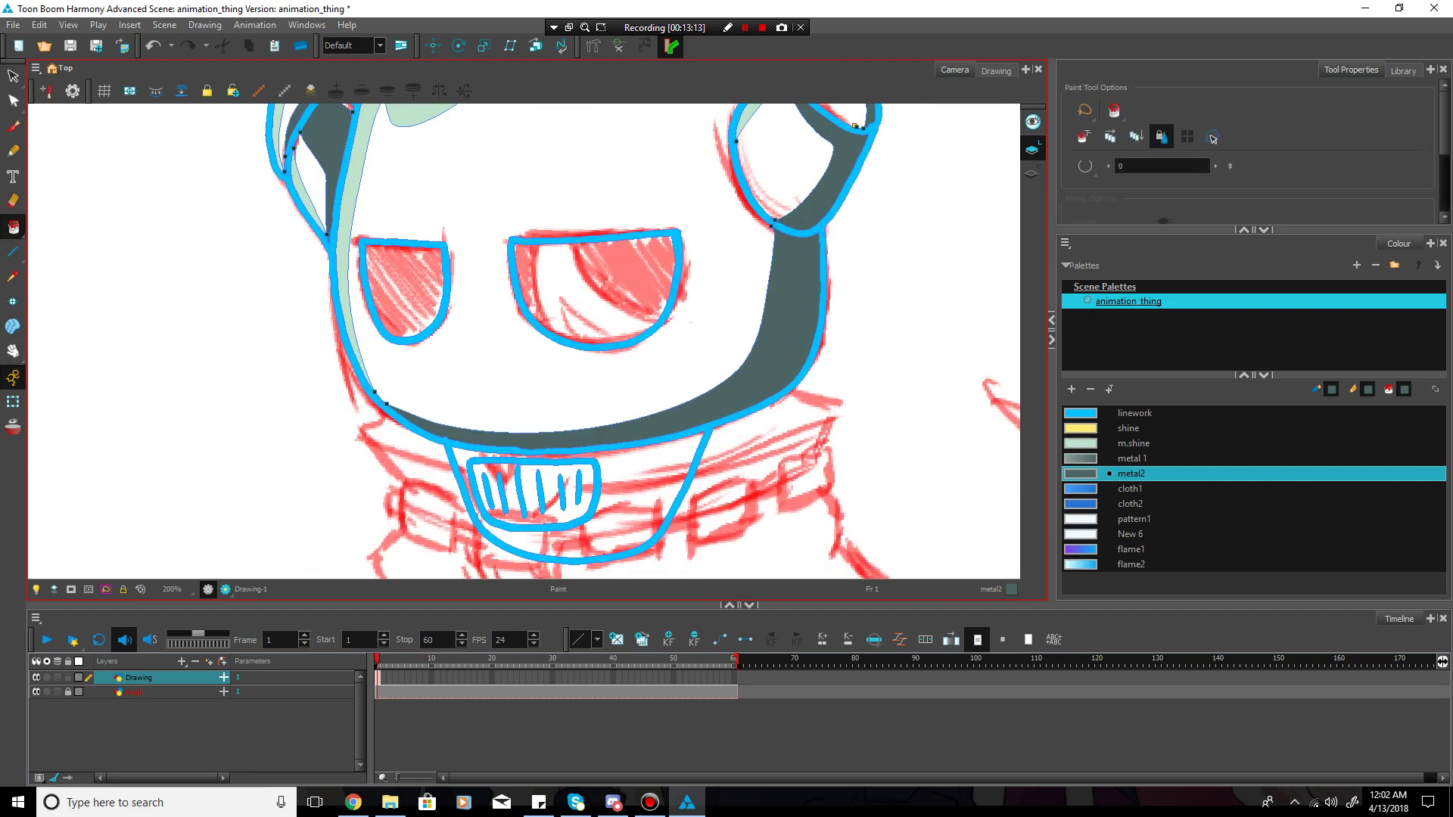
pyautogui.click(642, 488)
pyautogui.click(529, 516)
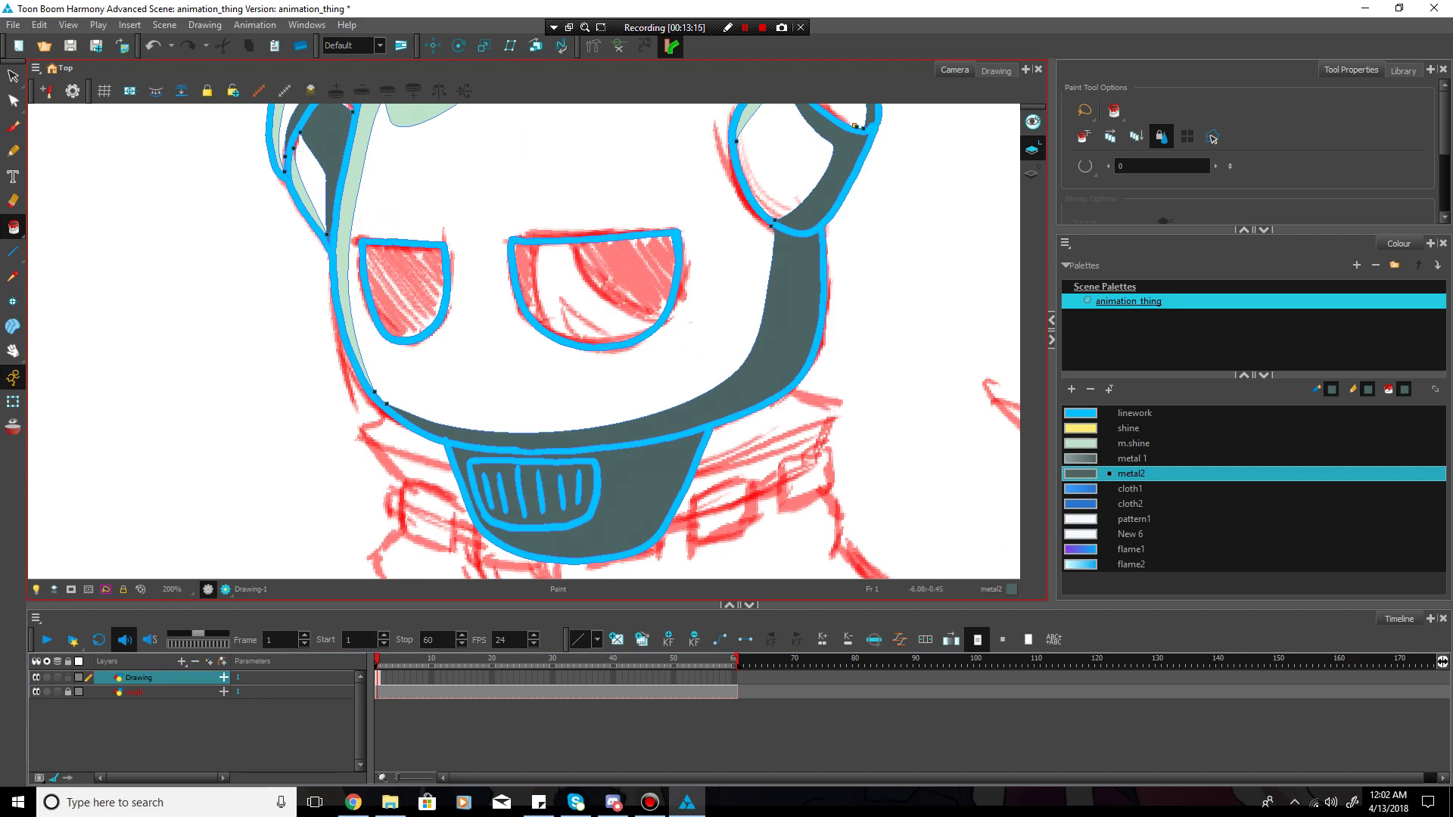
# - Examine the metal shading and highlights across the head, horns, ear pieces and jaw
pyautogui.click(13, 352)
pyautogui.moveTo(529, 303)
pyautogui.mouseDown()
pyautogui.moveTo(574, 375)
pyautogui.moveTo(560, 406)
pyautogui.moveTo(582, 463)
pyautogui.mouseUp()
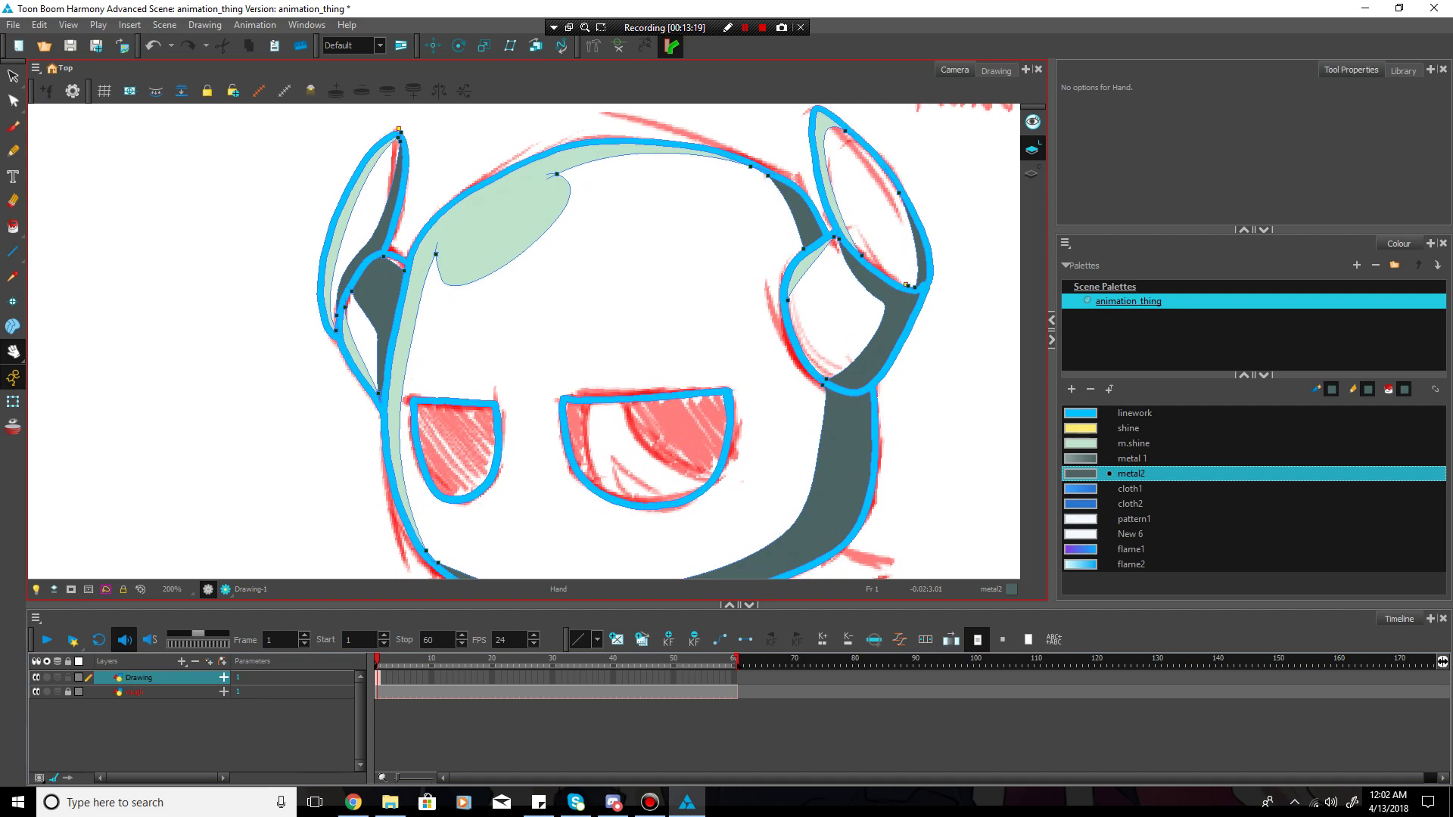
pyautogui.moveTo(954, 392); pyautogui.dragTo(886, 77)
pyautogui.moveTo(590, 340)
pyautogui.mouseDown()
pyautogui.moveTo(565, 283)
pyautogui.moveTo(502, 217)
pyautogui.mouseUp()
pyautogui.moveTo(886, 113); pyautogui.dragTo(999, 386)
pyautogui.moveTo(590, 340); pyautogui.dragTo(600, 371)
pyautogui.moveTo(1010, 416); pyautogui.dragTo(1014, 424)
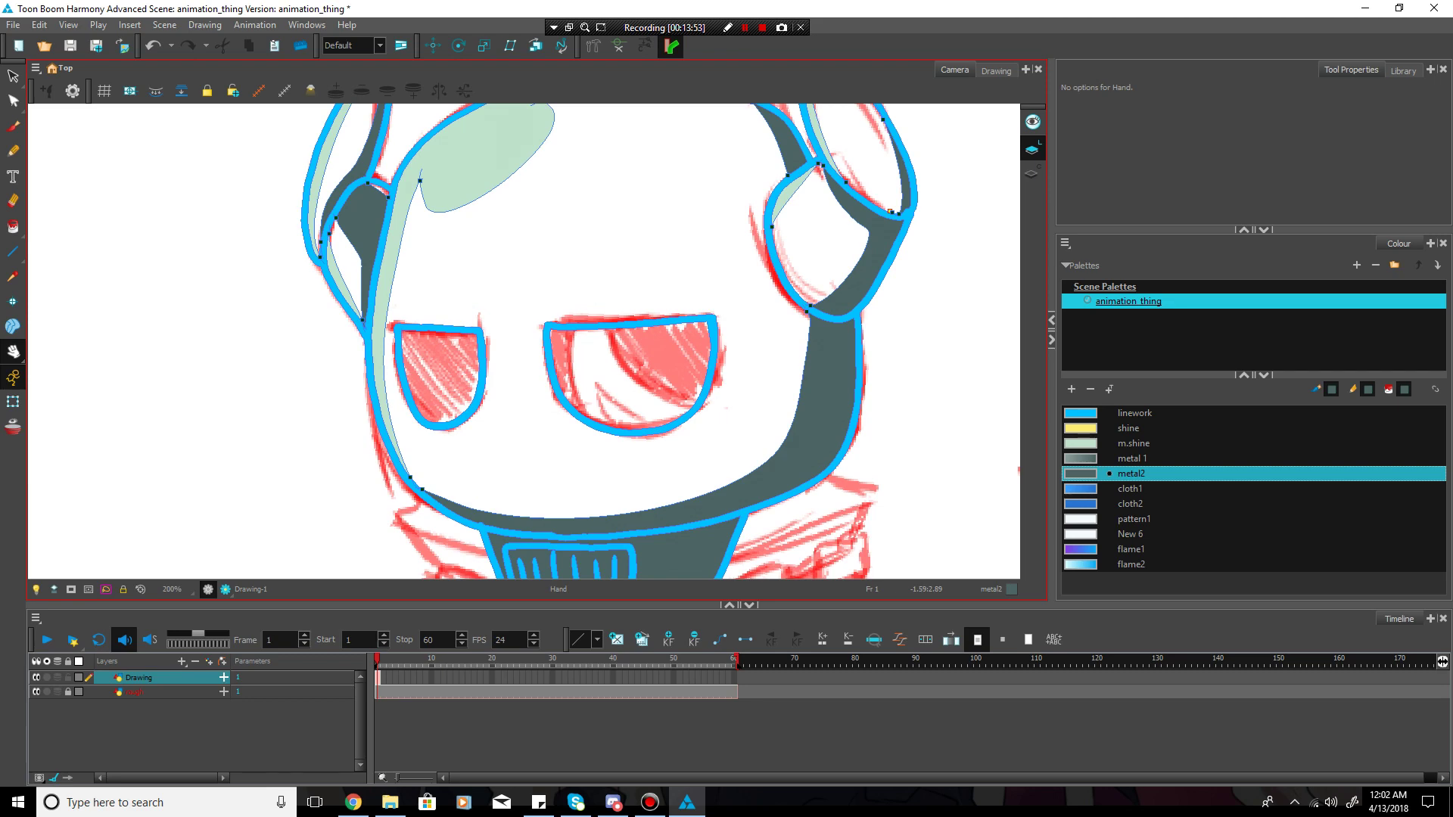
pyautogui.moveTo(524, 325); pyautogui.dragTo(564, 379)
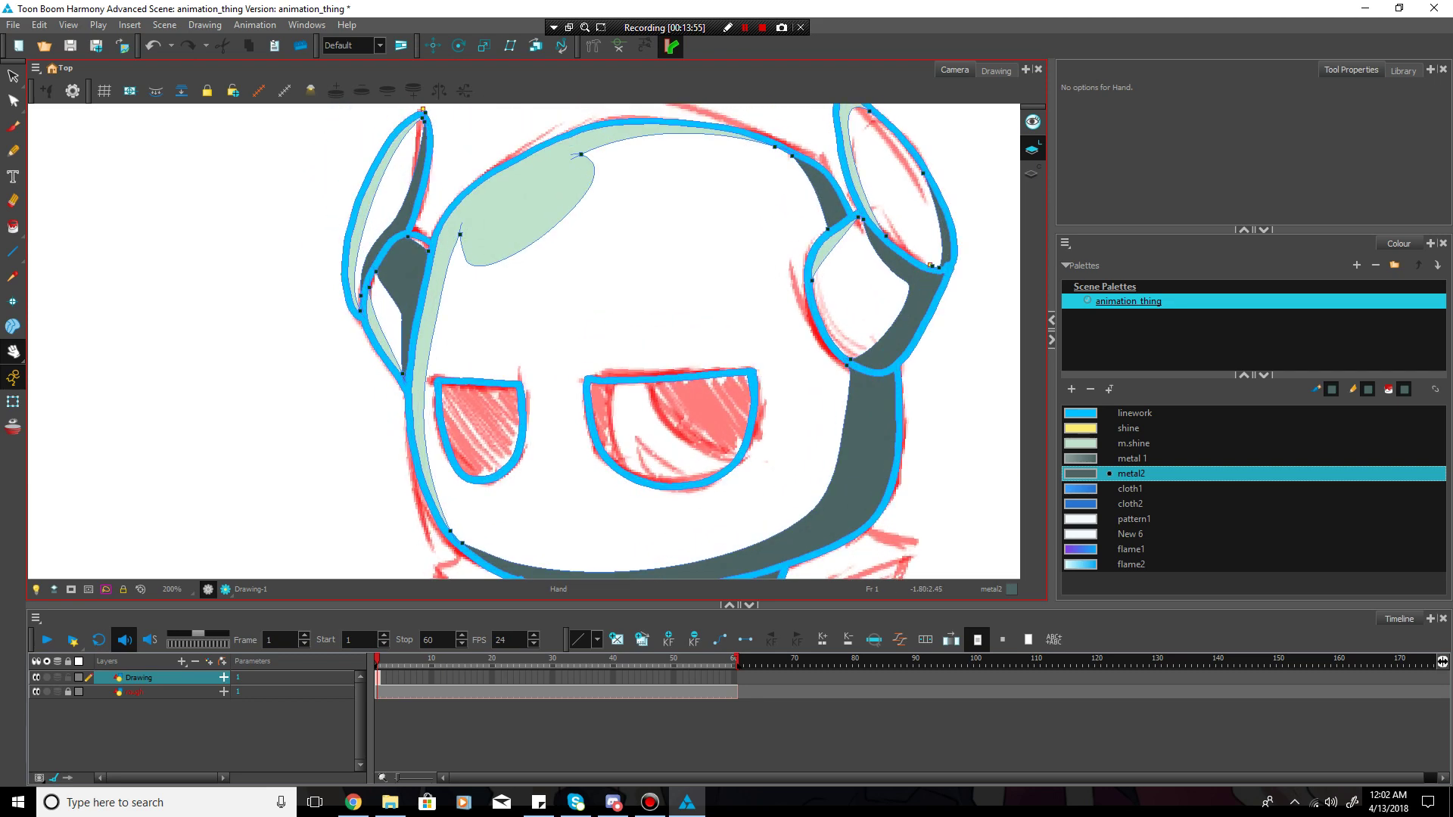
pyautogui.moveTo(664, 476)
pyautogui.mouseDown()
pyautogui.moveTo(651, 446)
pyautogui.moveTo(622, 501)
pyautogui.mouseUp()
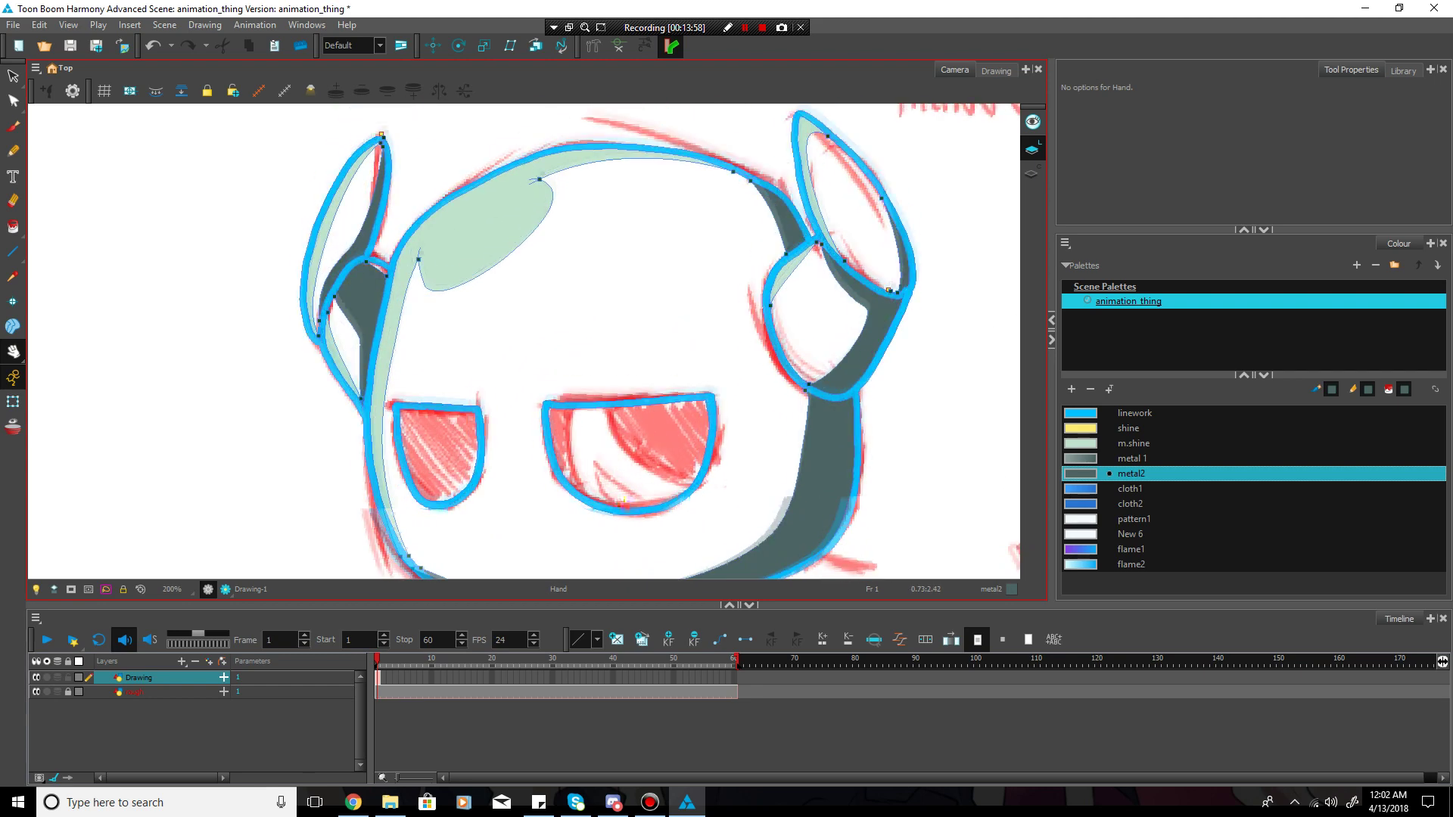